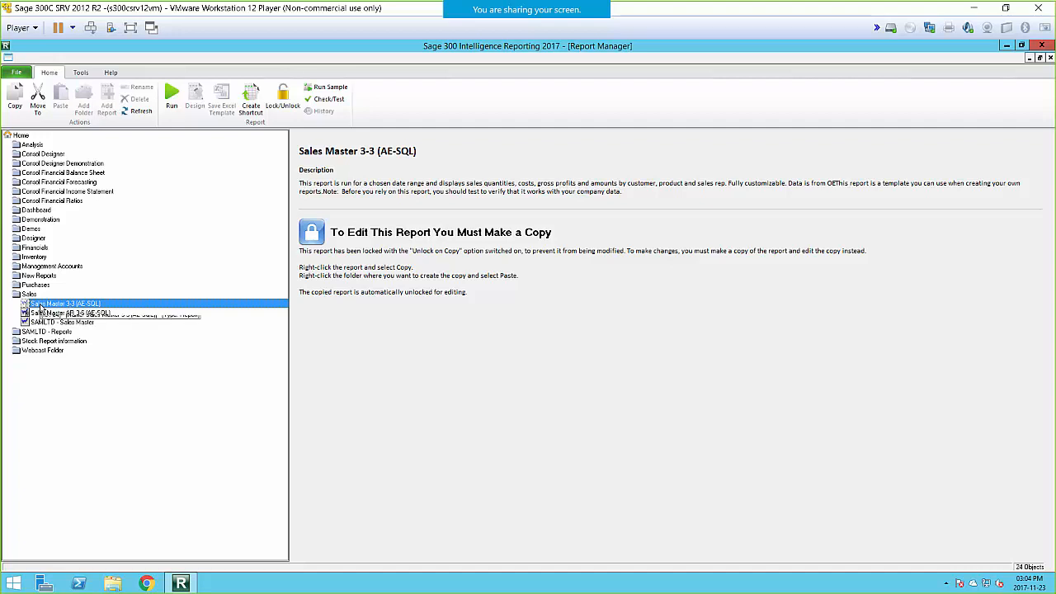
Add a new folder named "Optional Fields" under Home in the report tree
{"action": "left_click", "coordinate": [20, 135]}
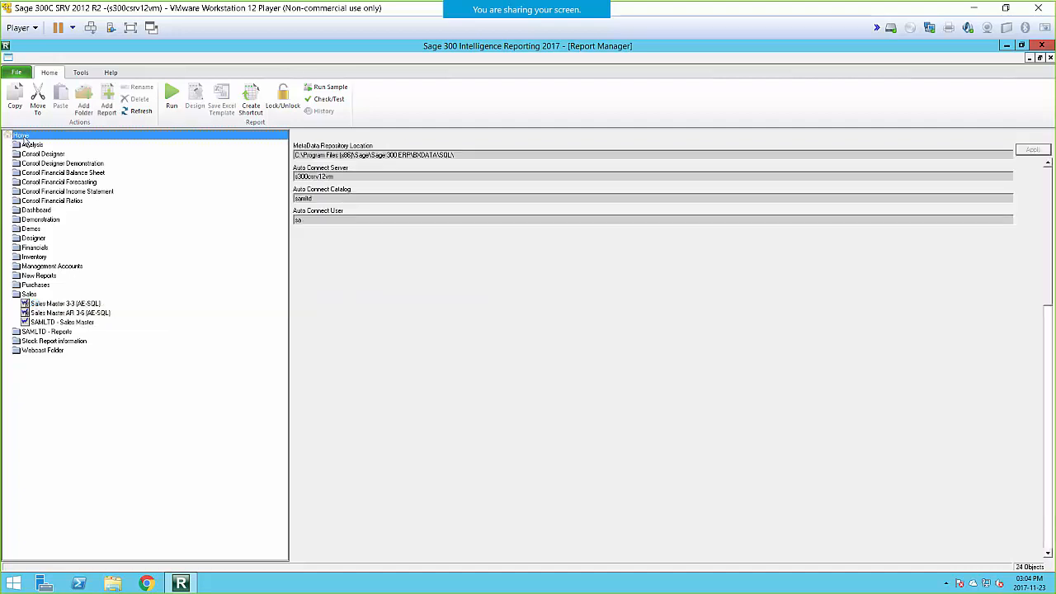
{"action": "left_click", "coordinate": [83, 99]}
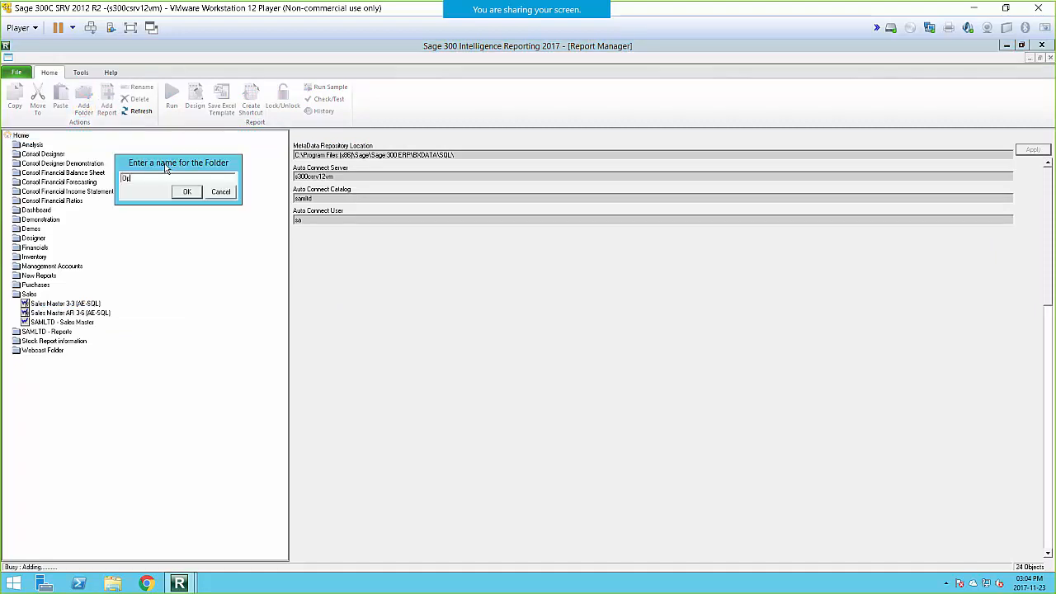
{"action": "type", "text": "Optional Fields"}
{"action": "left_click", "coordinate": [186, 193]}
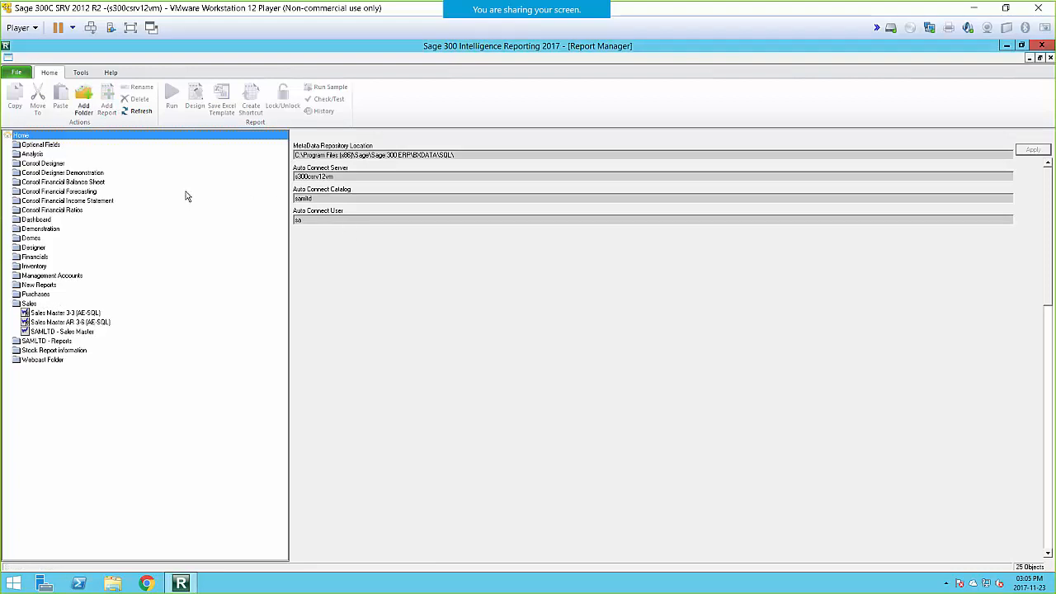
Copy the Sales Master 3-3 (AE-SQL) report into the Optional Fields folder and collapse the Sales folder
{"action": "left_click", "coordinate": [46, 315]}
{"action": "right_click", "coordinate": [45, 315]}
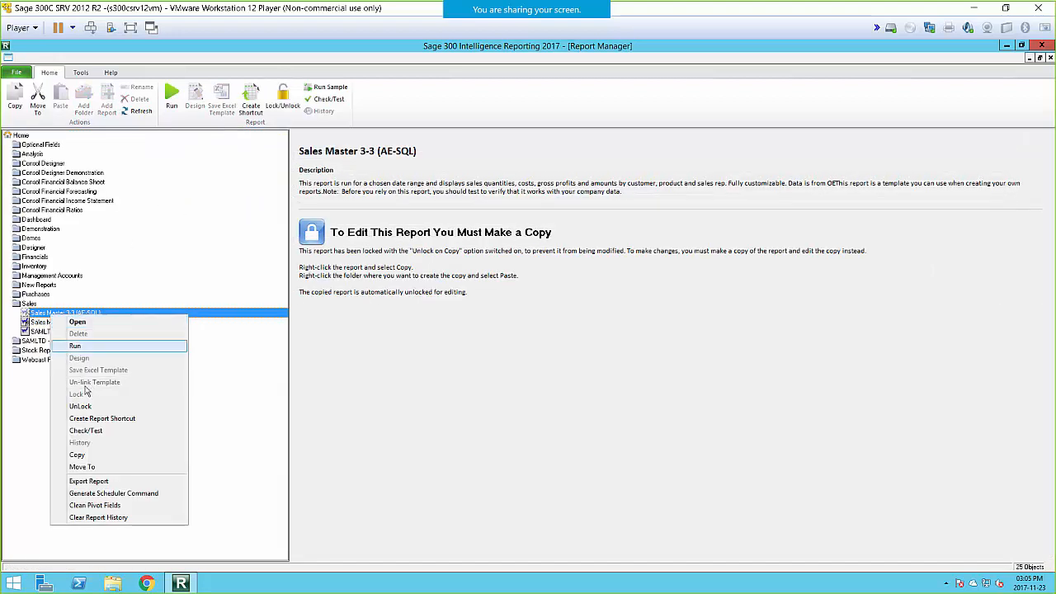
{"action": "left_click", "coordinate": [93, 455]}
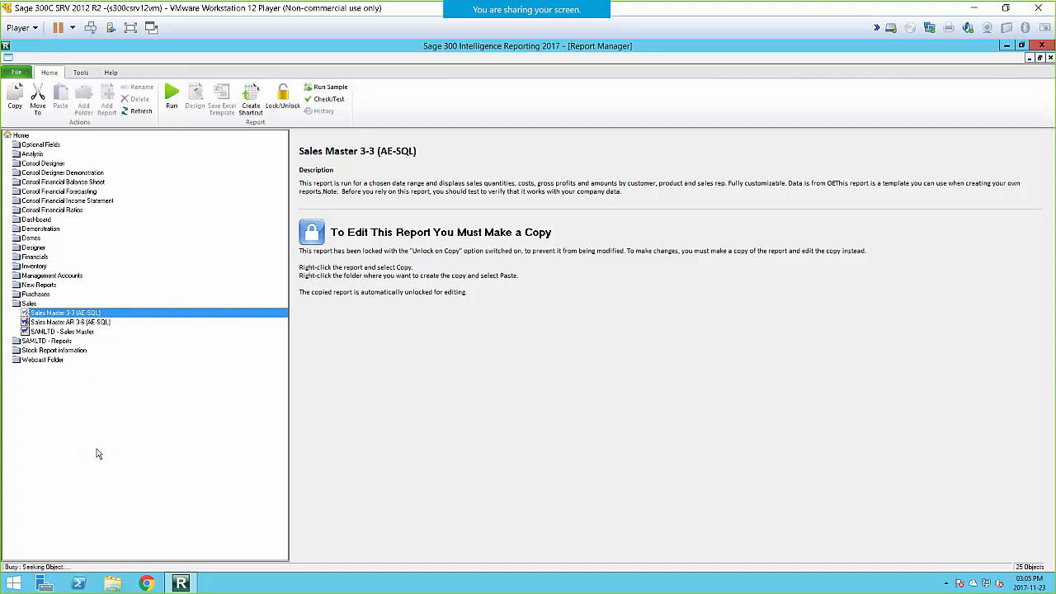
{"action": "left_click", "coordinate": [40, 148]}
{"action": "right_click", "coordinate": [39, 147]}
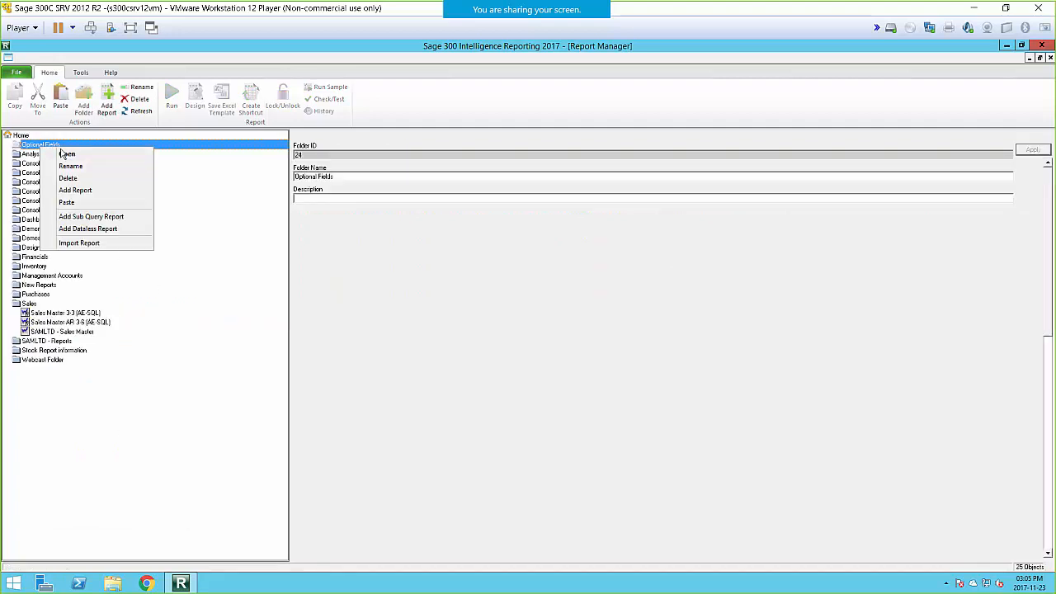
{"action": "left_click", "coordinate": [67, 202]}
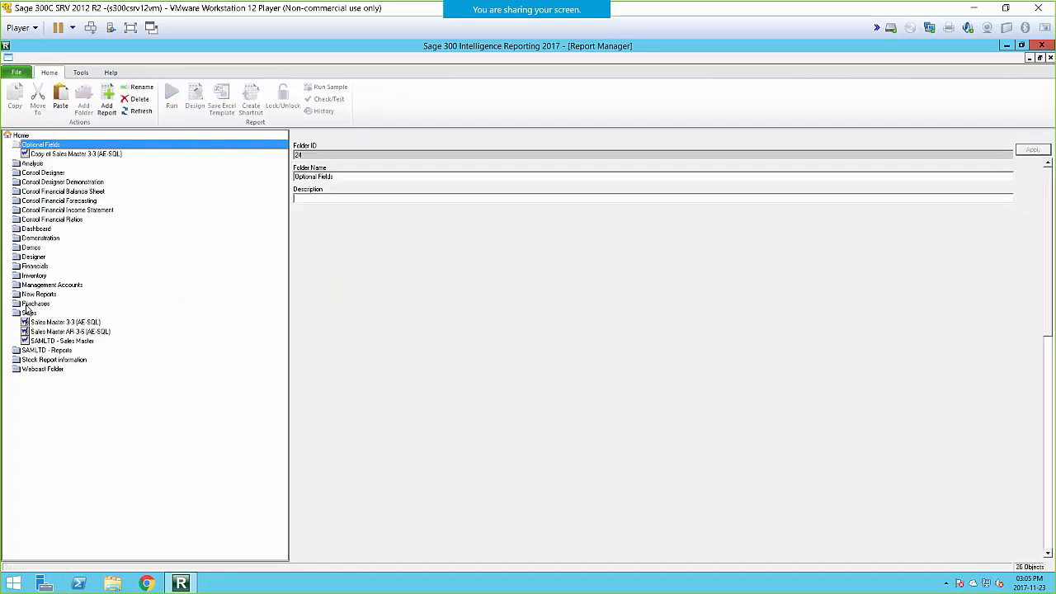
{"action": "double_click", "coordinate": [29, 313]}
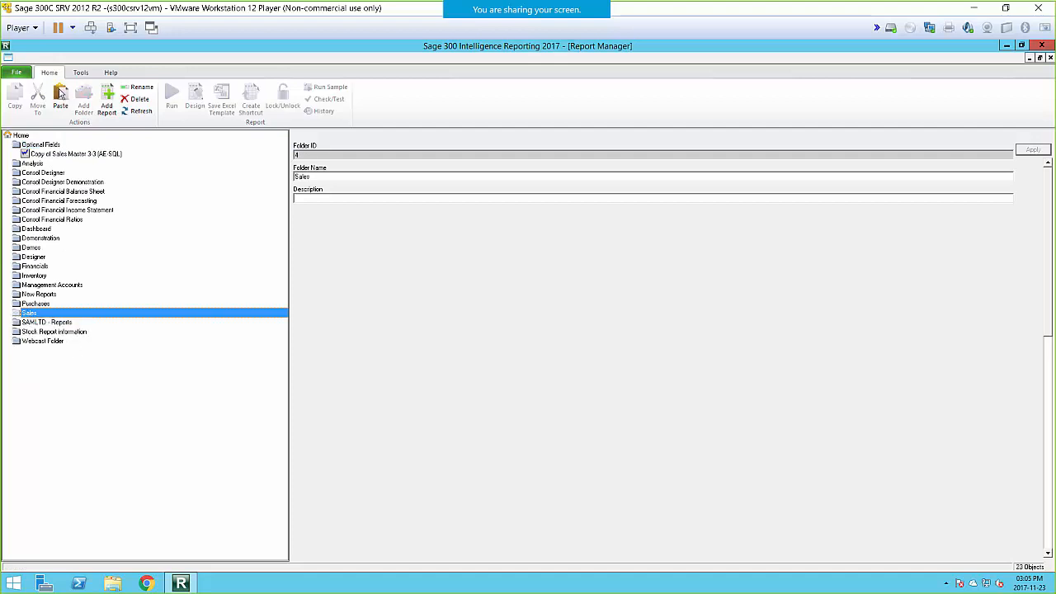
Rename the copied report "Sales Master Optional fields", assigning the template a new name and deleting the old template if unused
{"action": "left_click", "coordinate": [56, 154]}
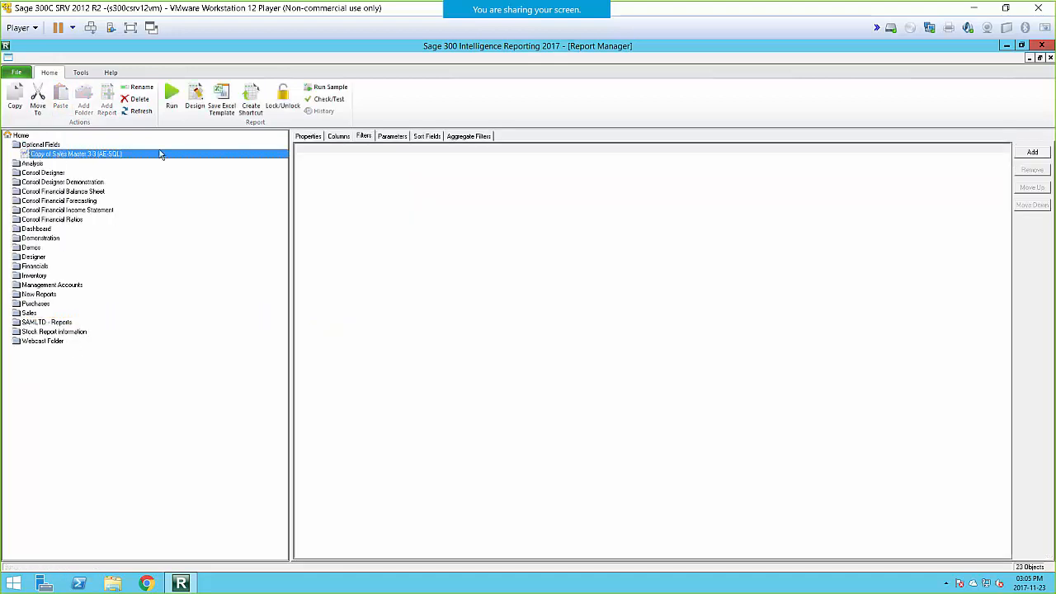
{"action": "left_click", "coordinate": [307, 137]}
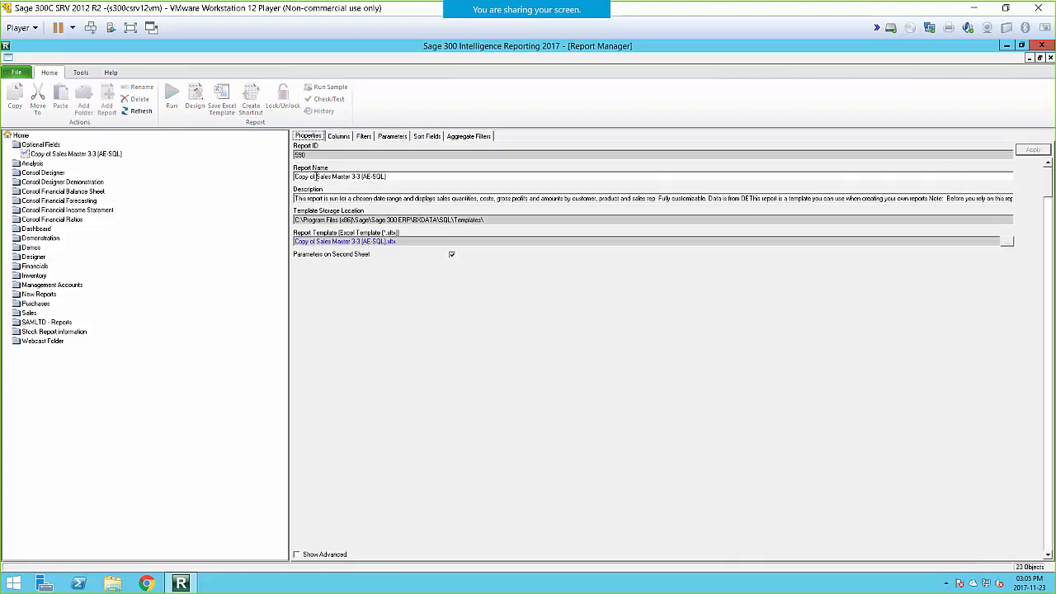
{"action": "left_click", "coordinate": [317, 177]}
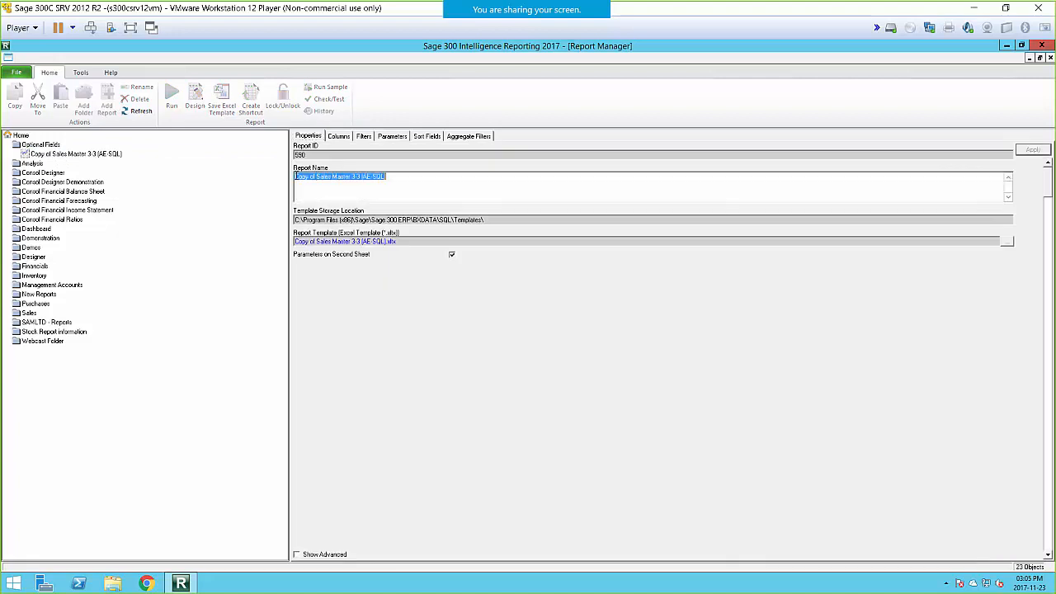
{"action": "left_click", "coordinate": [323, 177]}
{"action": "left_click_drag", "start_coordinate": [401, 177], "coordinate": [277, 178]}
{"action": "left_click", "coordinate": [314, 177]}
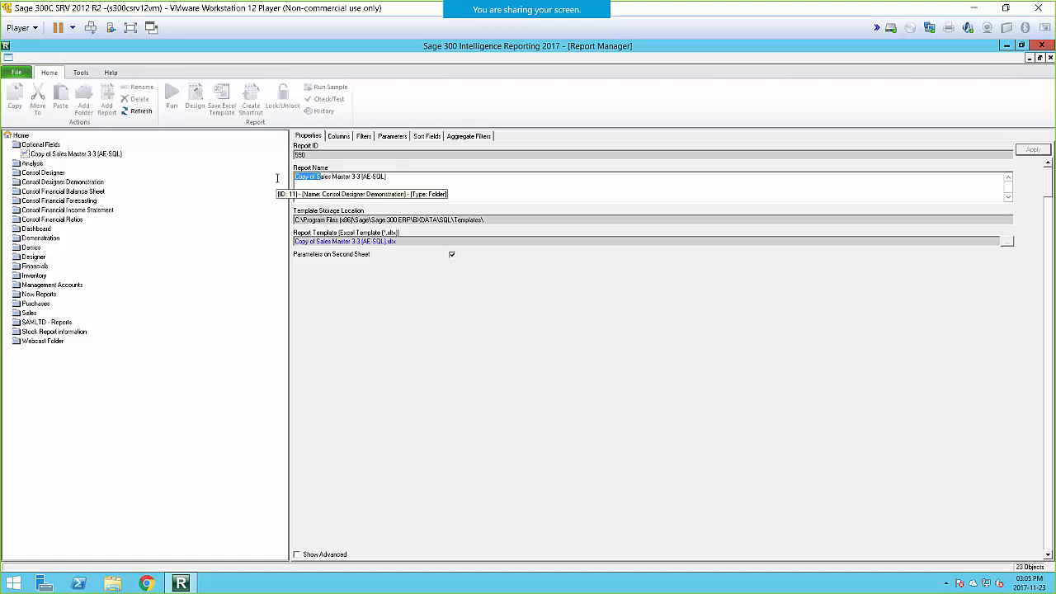
{"action": "key", "text": "Delete"}
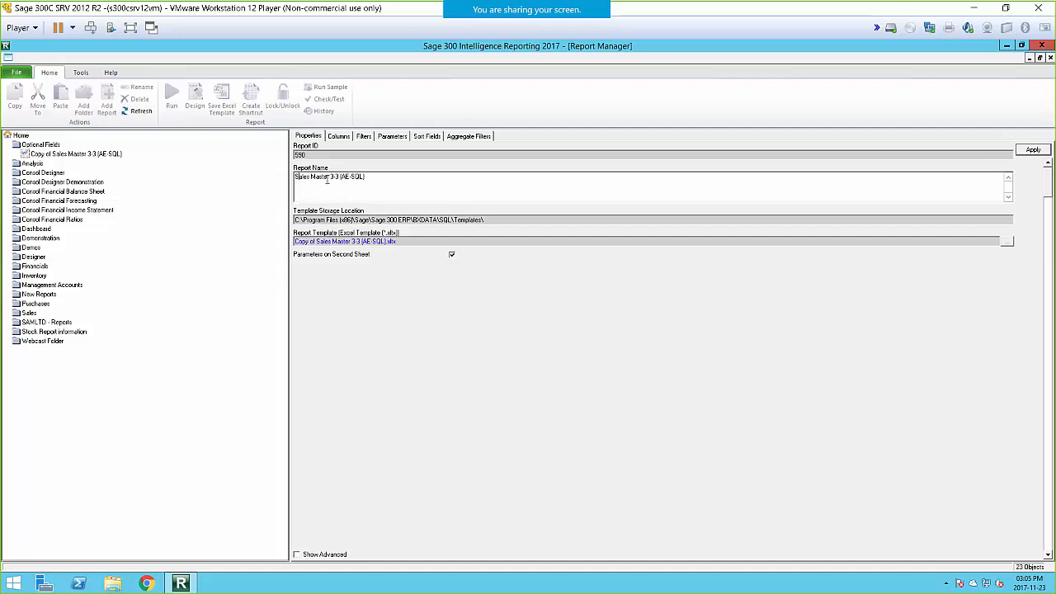
{"action": "left_click_drag", "start_coordinate": [331, 178], "coordinate": [464, 180]}
{"action": "type", "text": "Optional"}
{"action": "left_click", "coordinate": [1031, 149]}
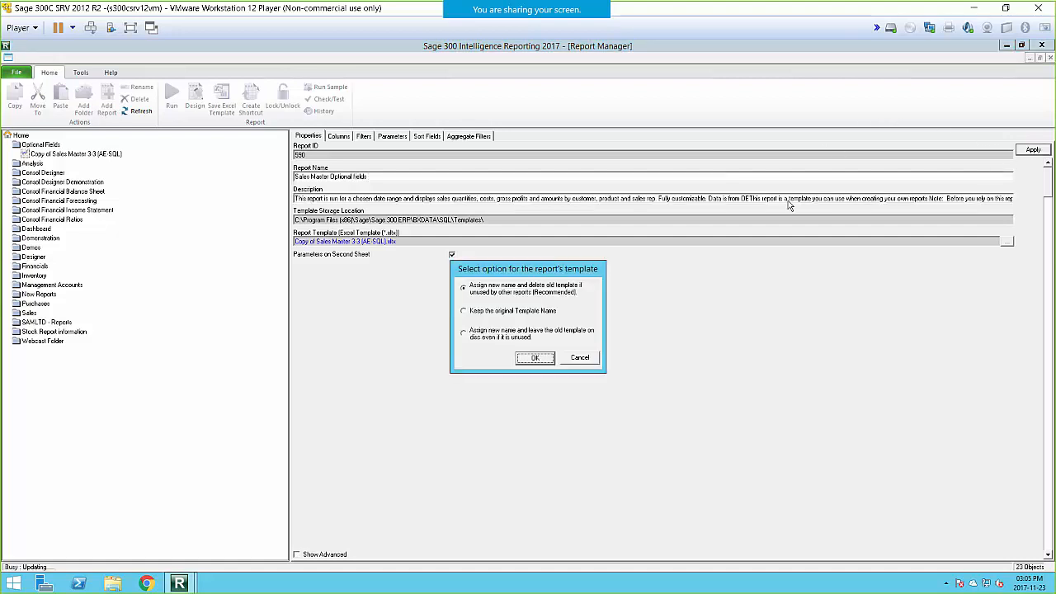
{"action": "left_click", "coordinate": [535, 358]}
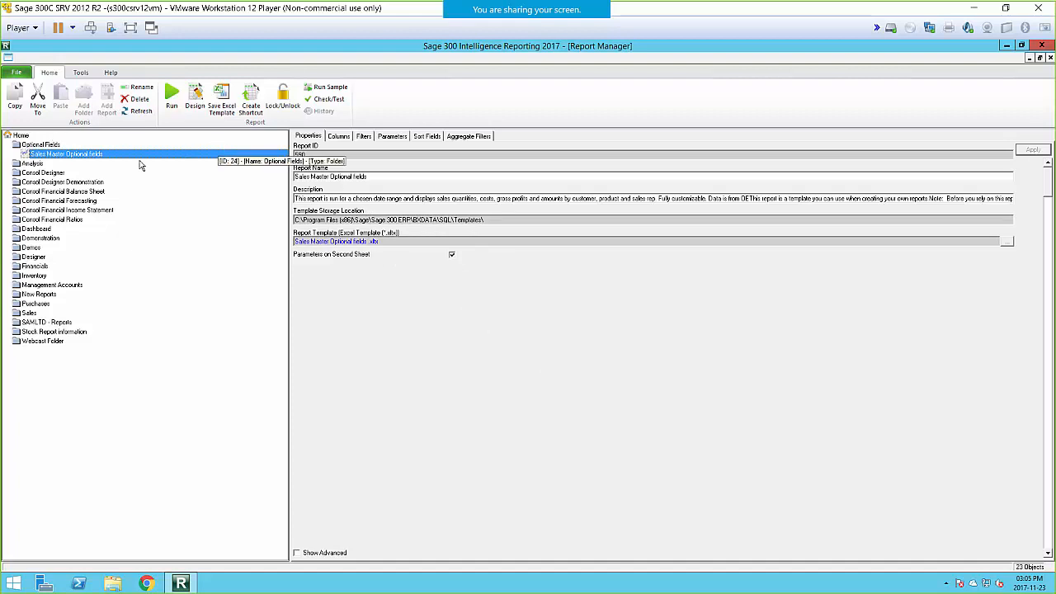
Try to run the Sales Master Optional fields report from 01 November 2000 to 30 November 2023 for currencies CAD, GBP, JPN and USD
{"action": "left_click", "coordinate": [178, 110]}
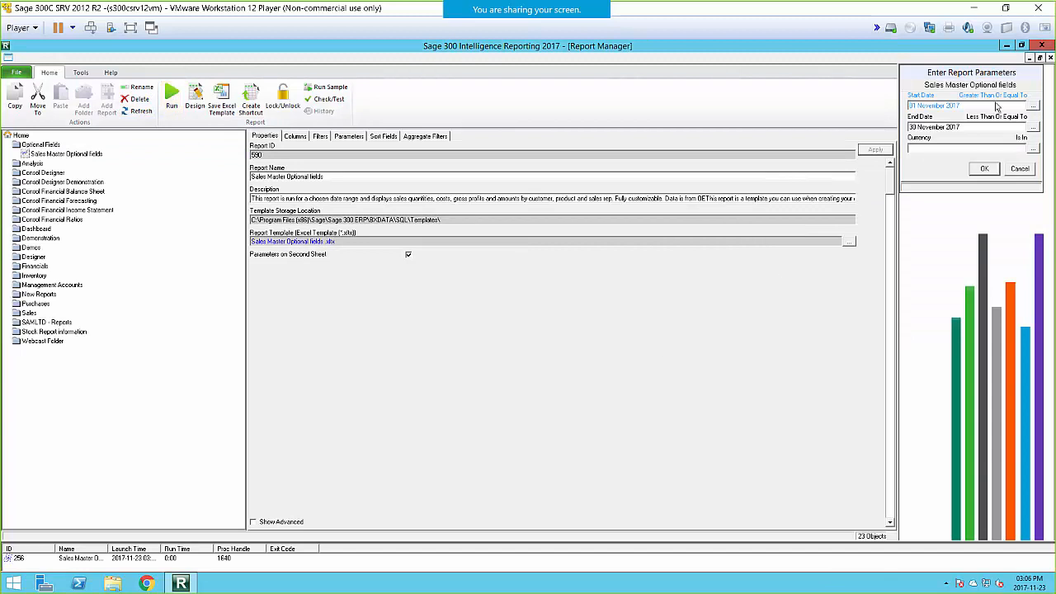
{"action": "left_click_drag", "start_coordinate": [953, 105], "coordinate": [977, 105]}
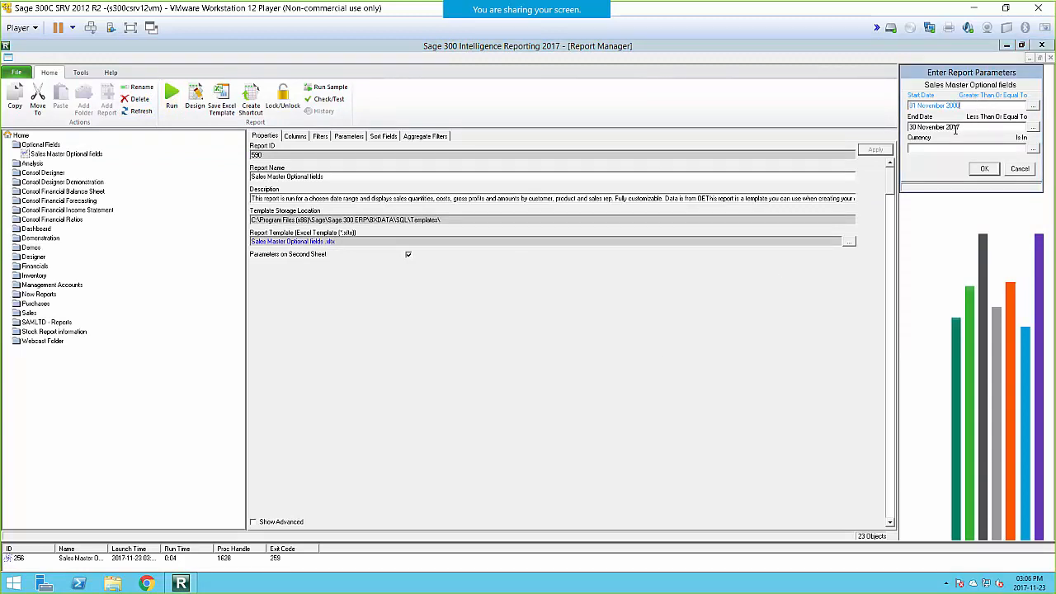
{"action": "left_click_drag", "start_coordinate": [955, 130], "coordinate": [973, 128]}
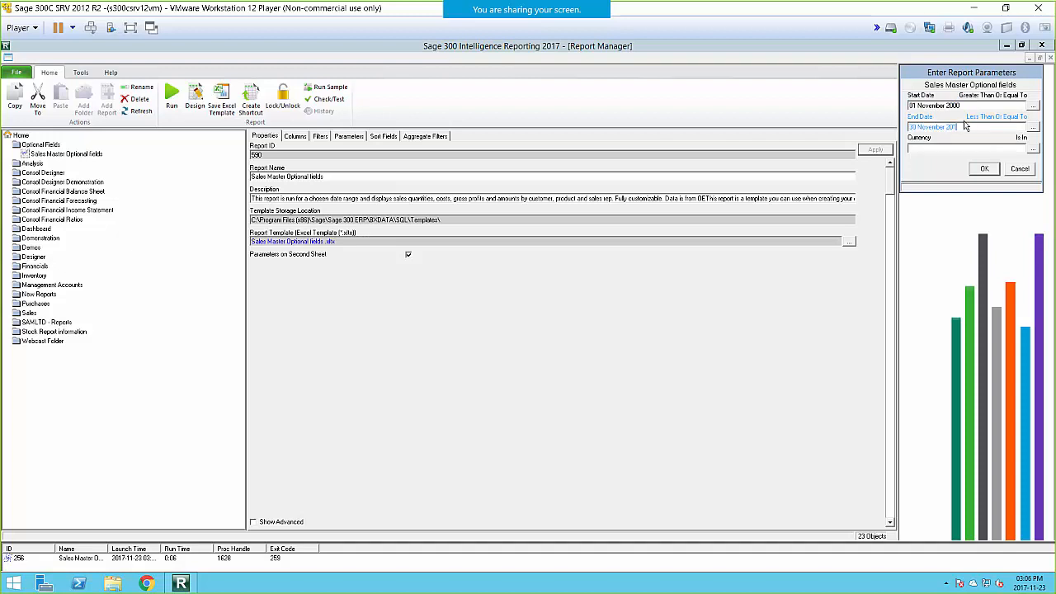
{"action": "left_click", "coordinate": [1033, 148]}
{"action": "left_click", "coordinate": [970, 179]}
{"action": "left_click", "coordinate": [1001, 181]}
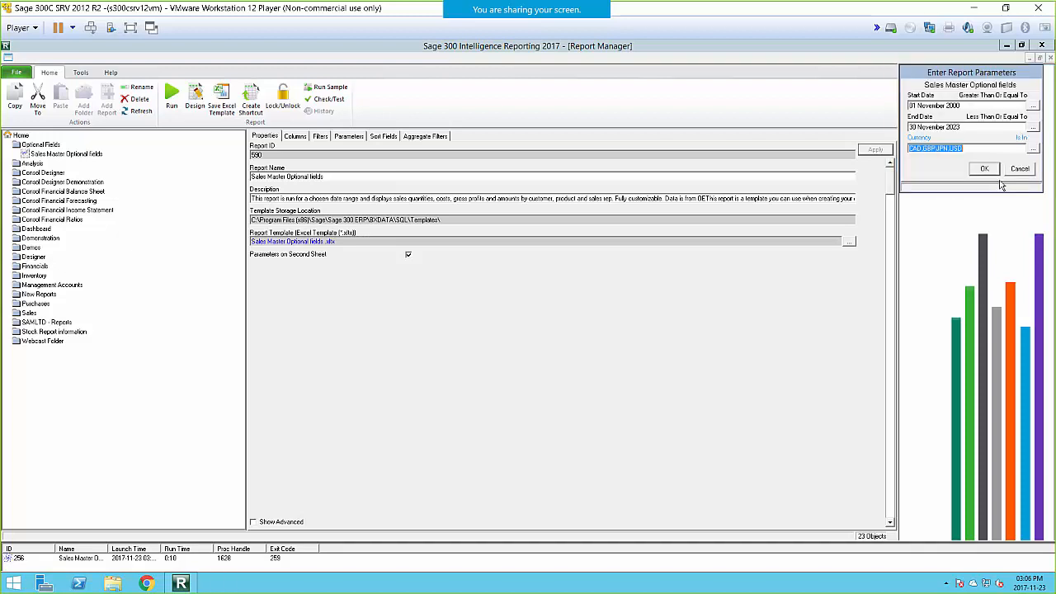
{"action": "left_click", "coordinate": [984, 169]}
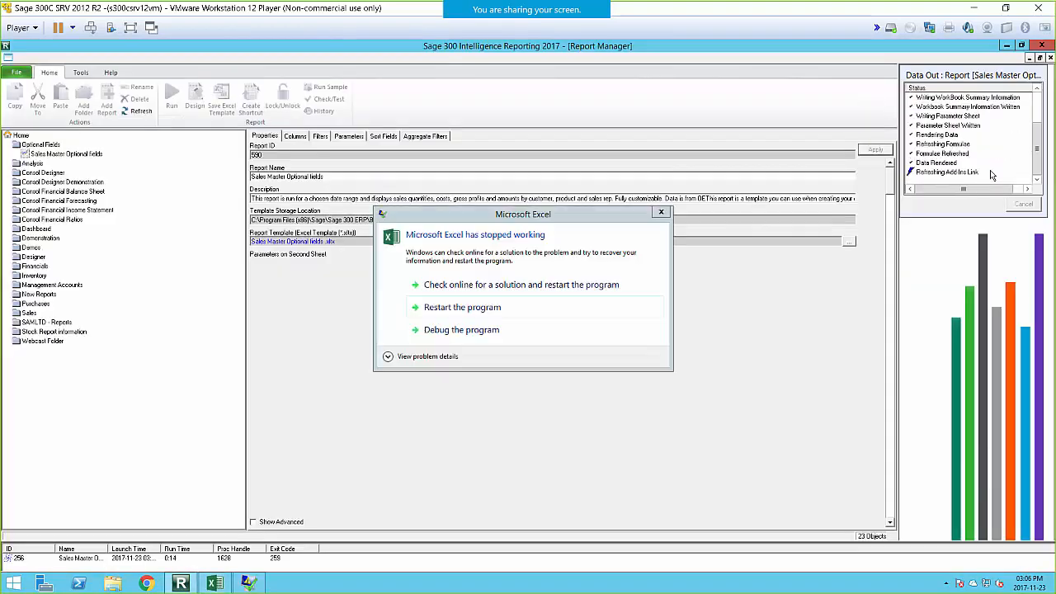
Restart Excel after the crash, dismissing the errors, and disable the problematic sage.bi.excelfunctions1.1.xll add-in
{"action": "left_click", "coordinate": [461, 313]}
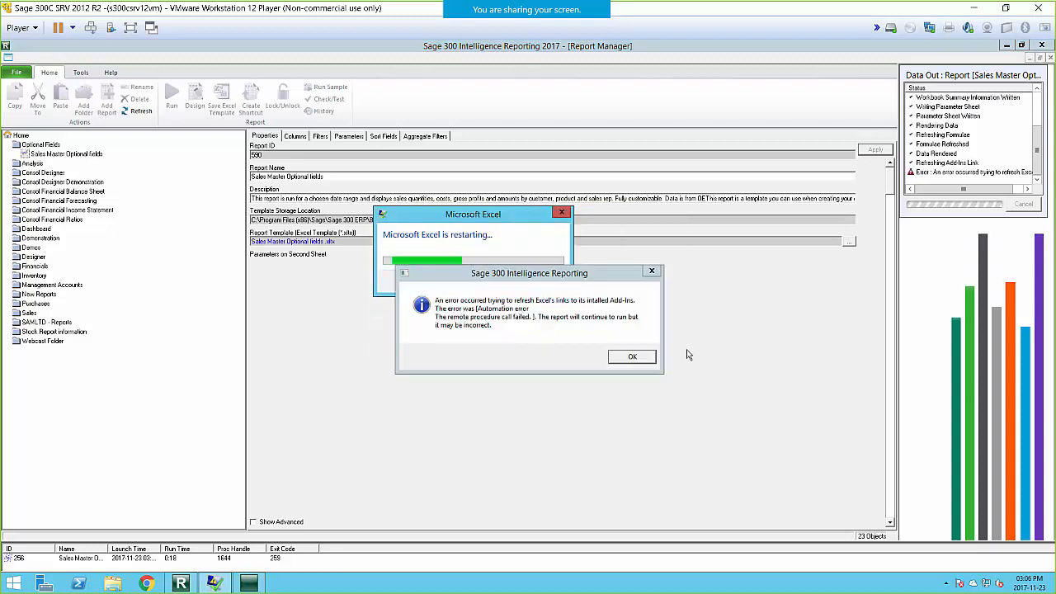
{"action": "left_click", "coordinate": [635, 358]}
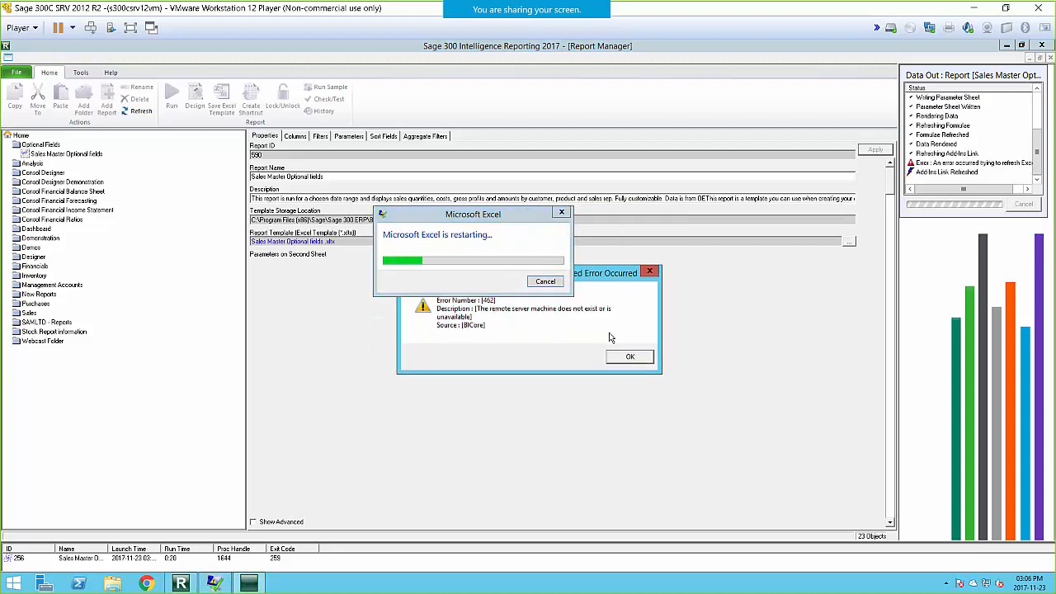
{"action": "left_click", "coordinate": [636, 357]}
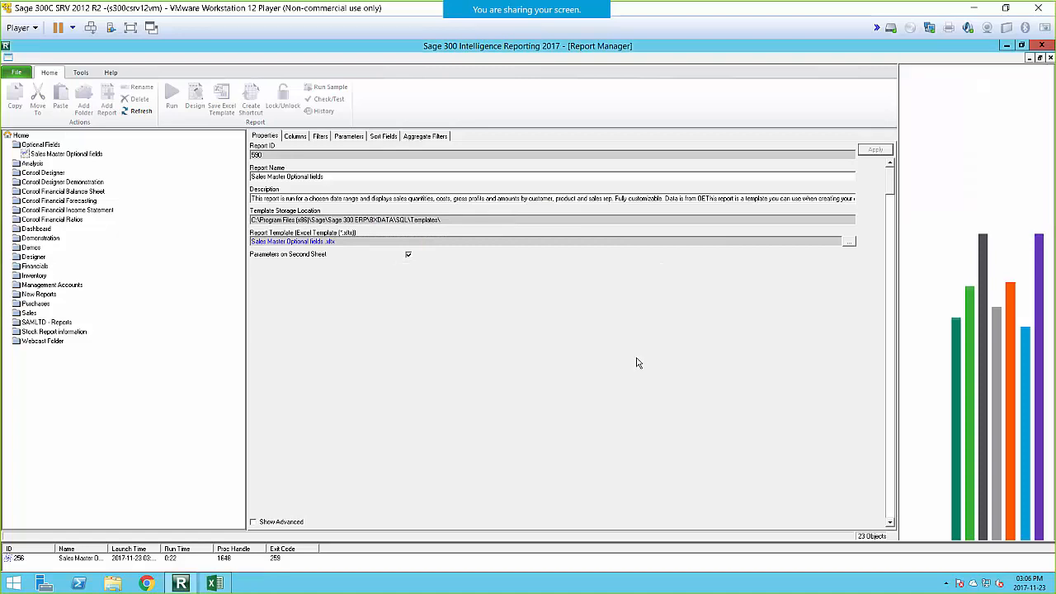
{"action": "left_click", "coordinate": [224, 583]}
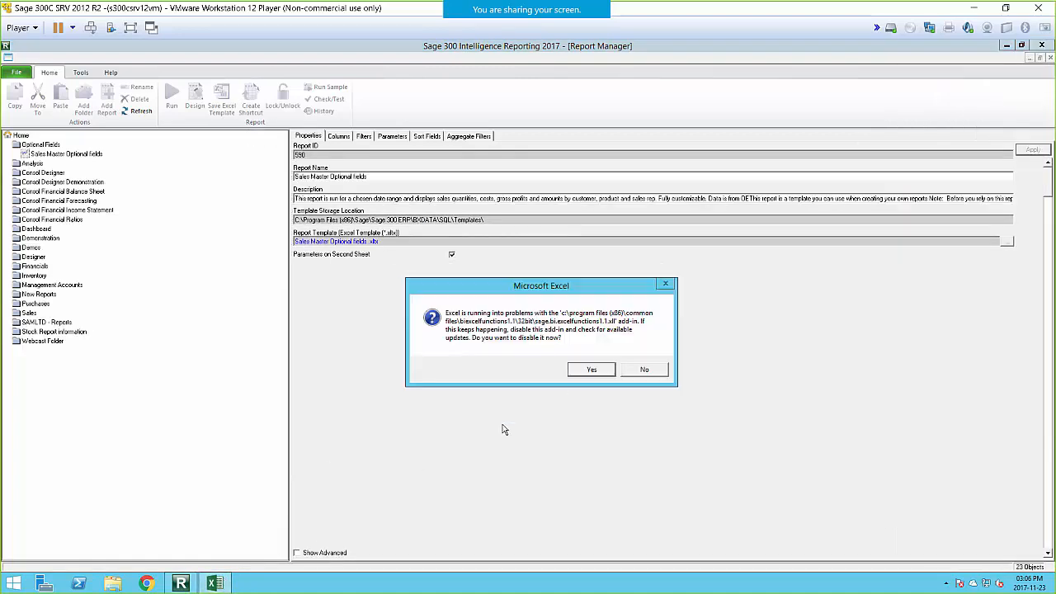
{"action": "left_click", "coordinate": [597, 371]}
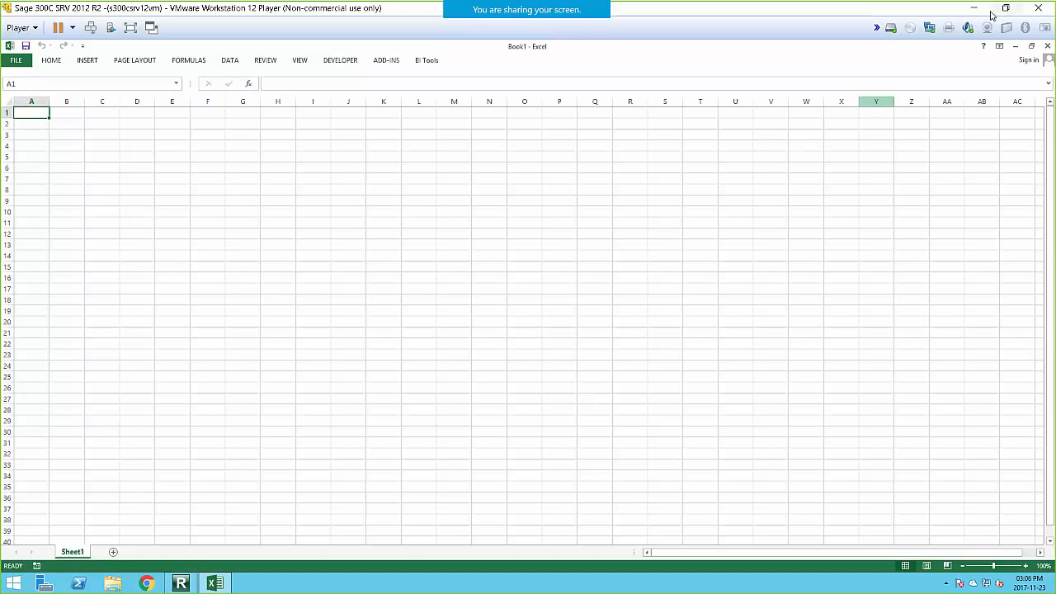
Re-enable the Sage.BI.ExcelFunctions1.1 add-in in the Excel options and close Excel
{"action": "left_click", "coordinate": [19, 60]}
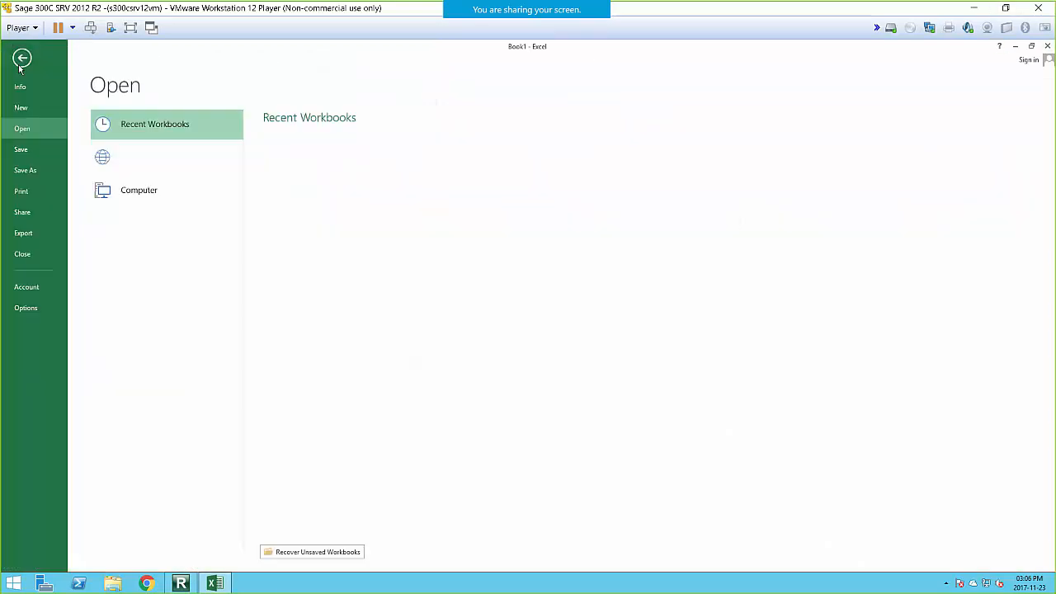
{"action": "left_click", "coordinate": [25, 312]}
{"action": "left_click", "coordinate": [376, 241]}
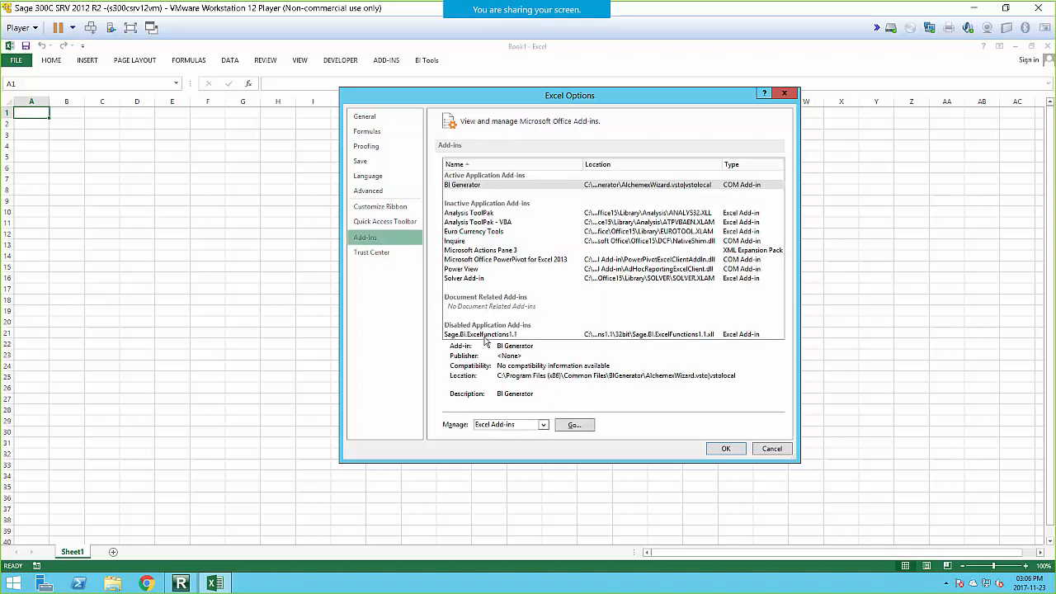
{"action": "left_click", "coordinate": [575, 425]}
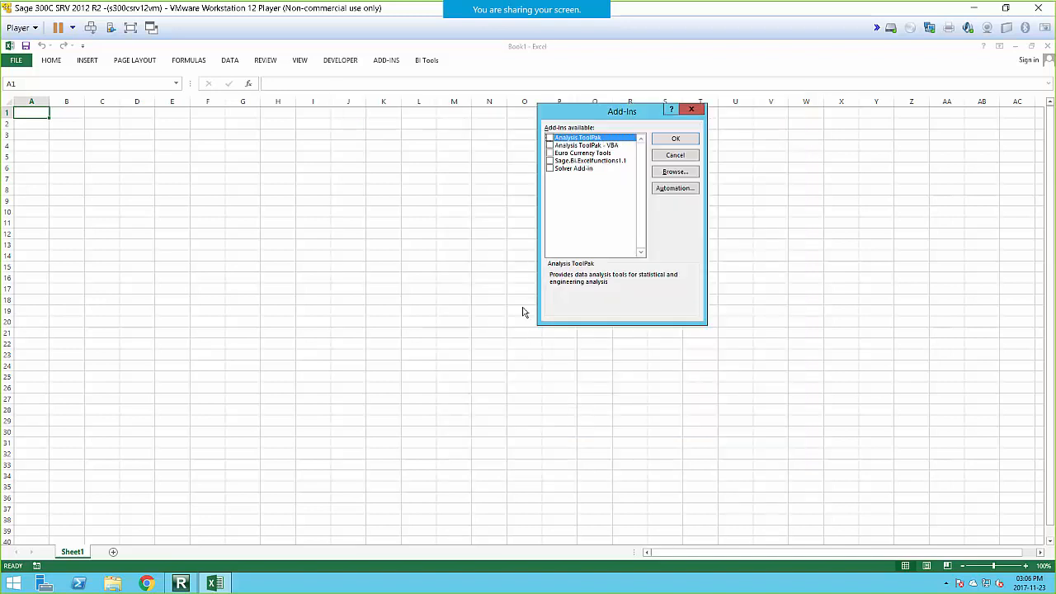
{"action": "left_click", "coordinate": [550, 160]}
{"action": "left_click", "coordinate": [693, 142]}
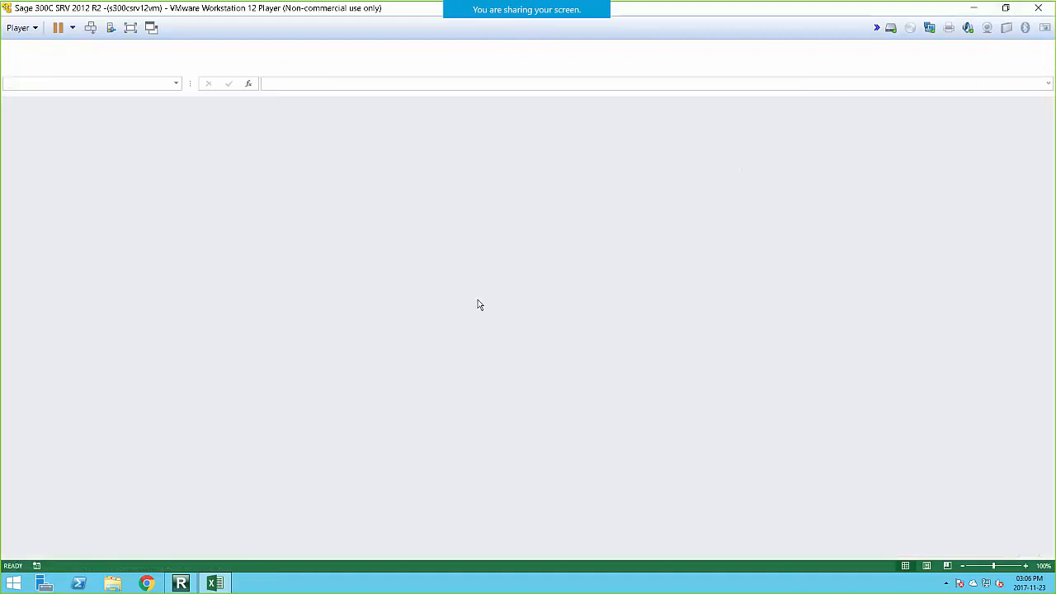
{"action": "left_click", "coordinate": [1047, 45]}
Start the Sales Master Optional fields report again, setting the start date to 01 November 2000 and the end date to 30 November 2023
{"action": "left_click", "coordinate": [54, 155]}
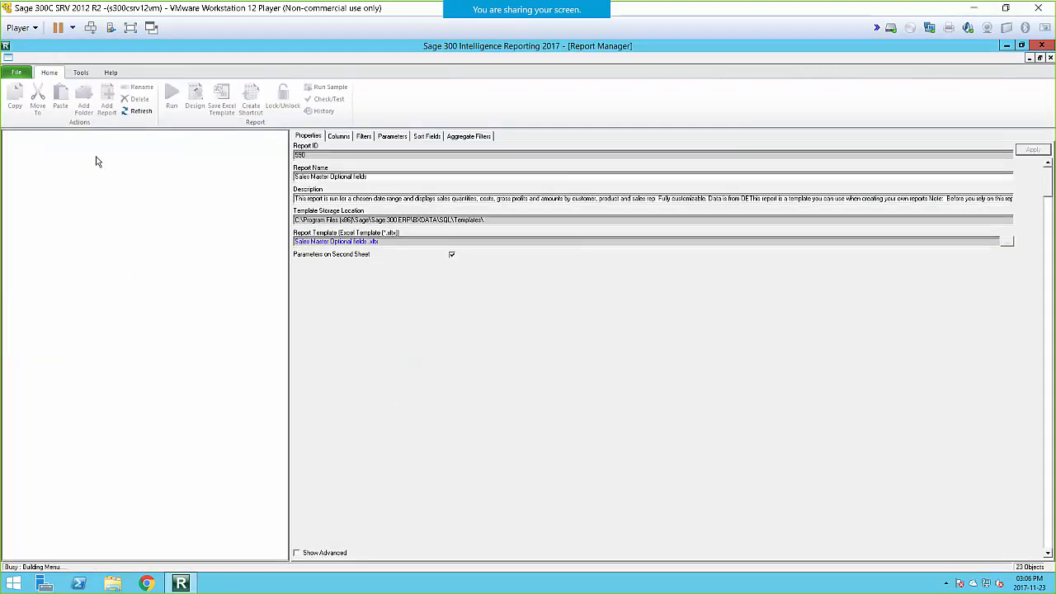
{"action": "left_click", "coordinate": [172, 94]}
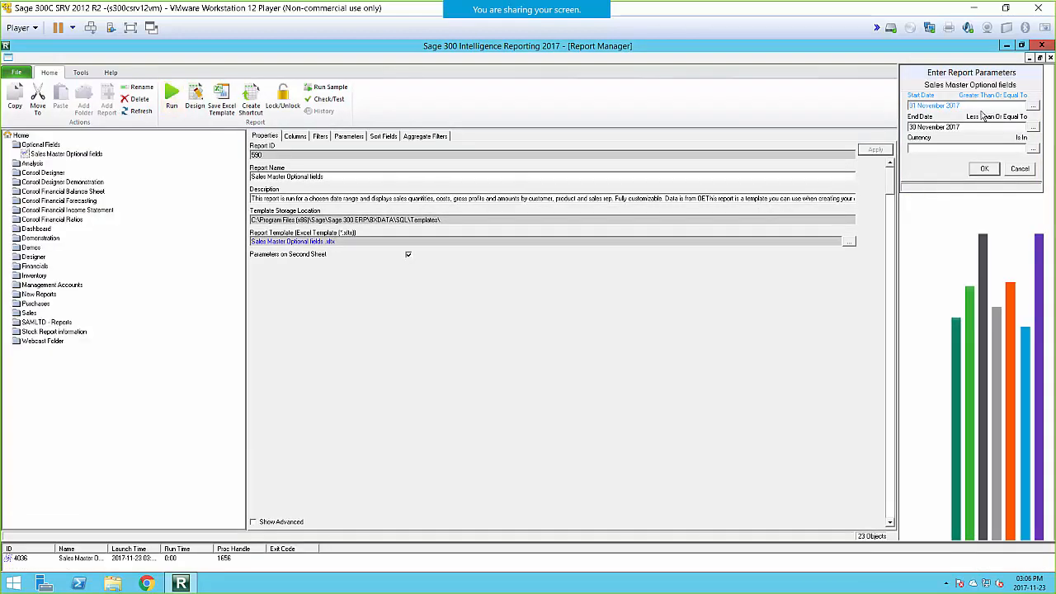
{"action": "left_click", "coordinate": [955, 105]}
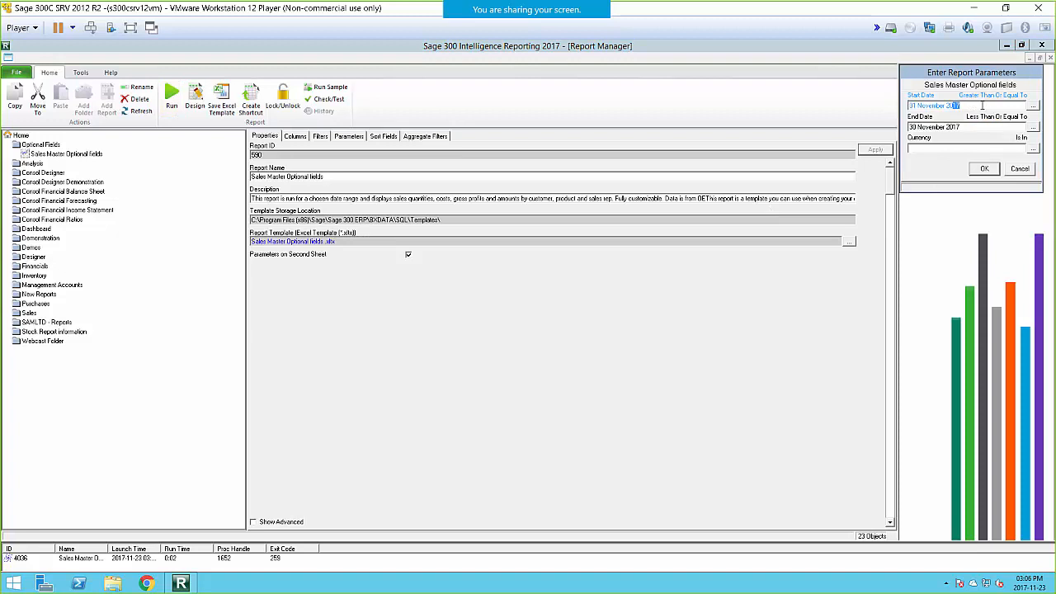
{"action": "type", "text": "20"}
{"action": "key", "text": "Tab"}
{"action": "left_click_drag", "start_coordinate": [954, 127], "coordinate": [969, 127]}
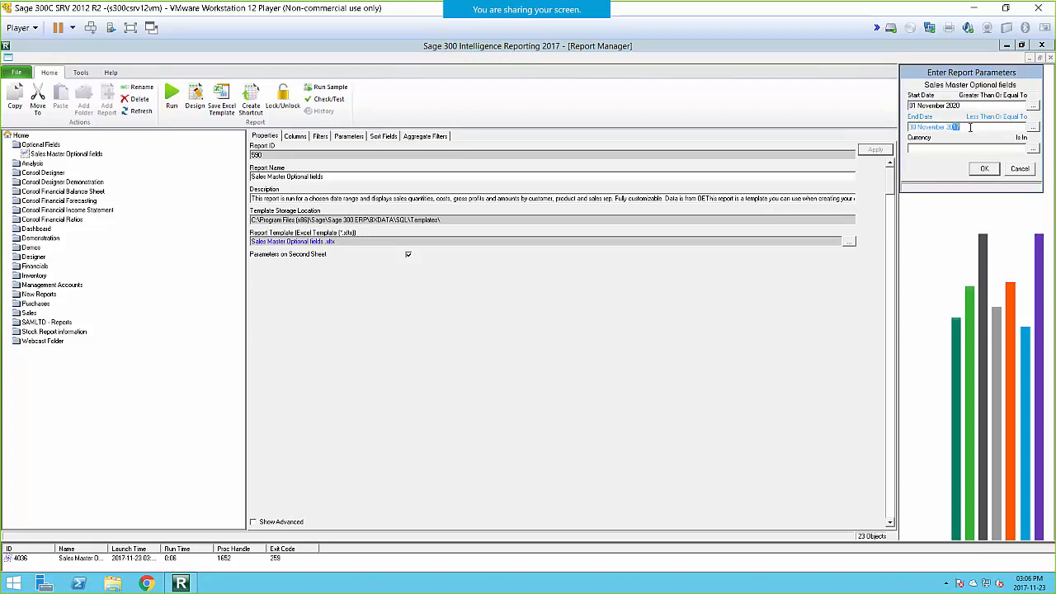
{"action": "left_click", "coordinate": [953, 105]}
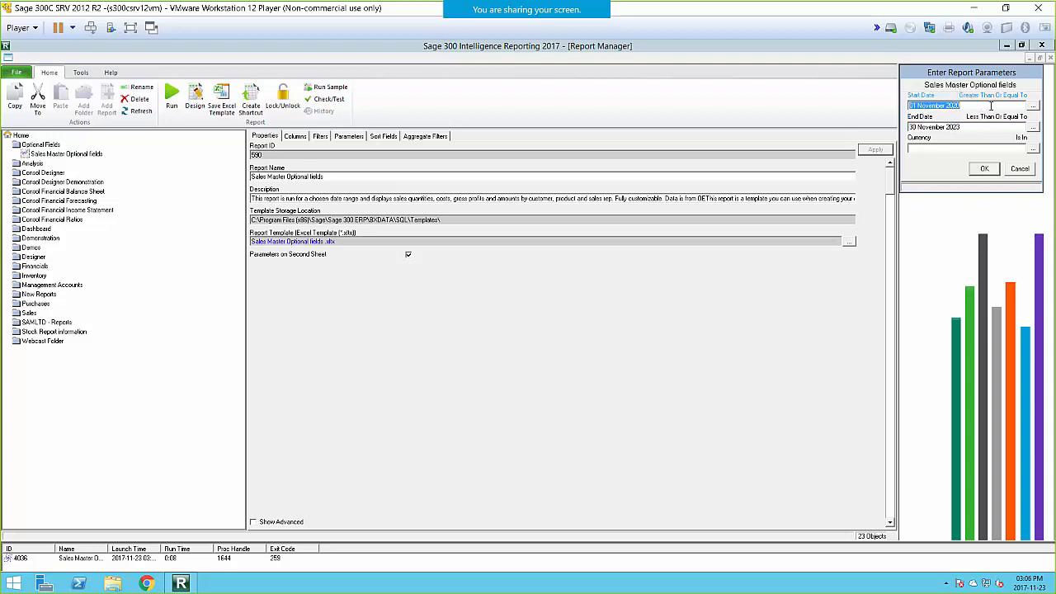
{"action": "left_click_drag", "start_coordinate": [953, 105], "coordinate": [976, 106]}
Choose all the available currencies (CAD, GBP, JPN and USD) as the currency parameter and run the report
{"action": "left_click", "coordinate": [948, 151]}
{"action": "left_click", "coordinate": [1033, 149]}
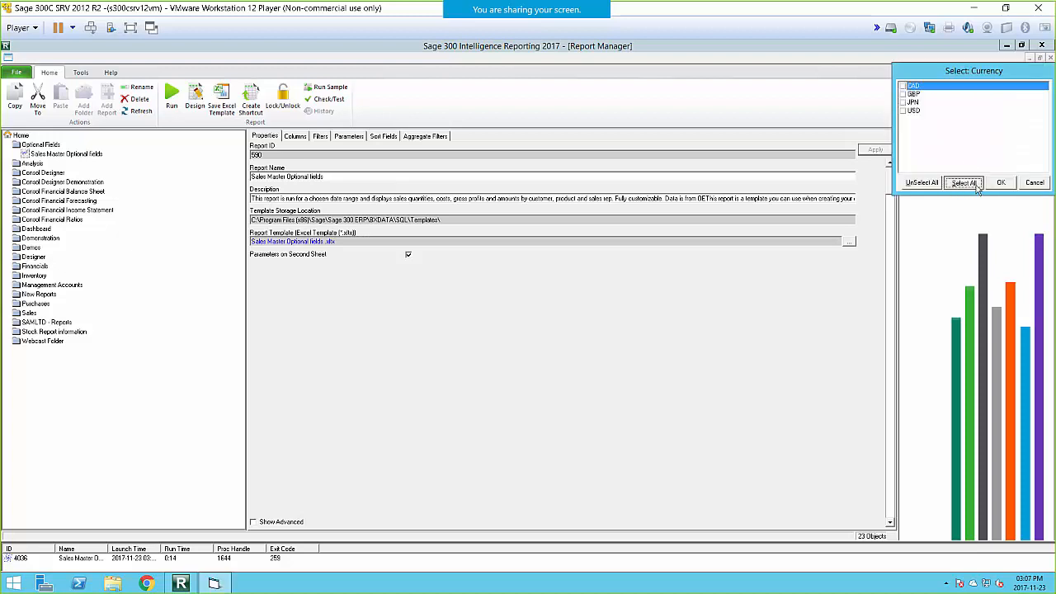
{"action": "left_click", "coordinate": [976, 187]}
{"action": "left_click", "coordinate": [1001, 182]}
{"action": "left_click", "coordinate": [983, 175]}
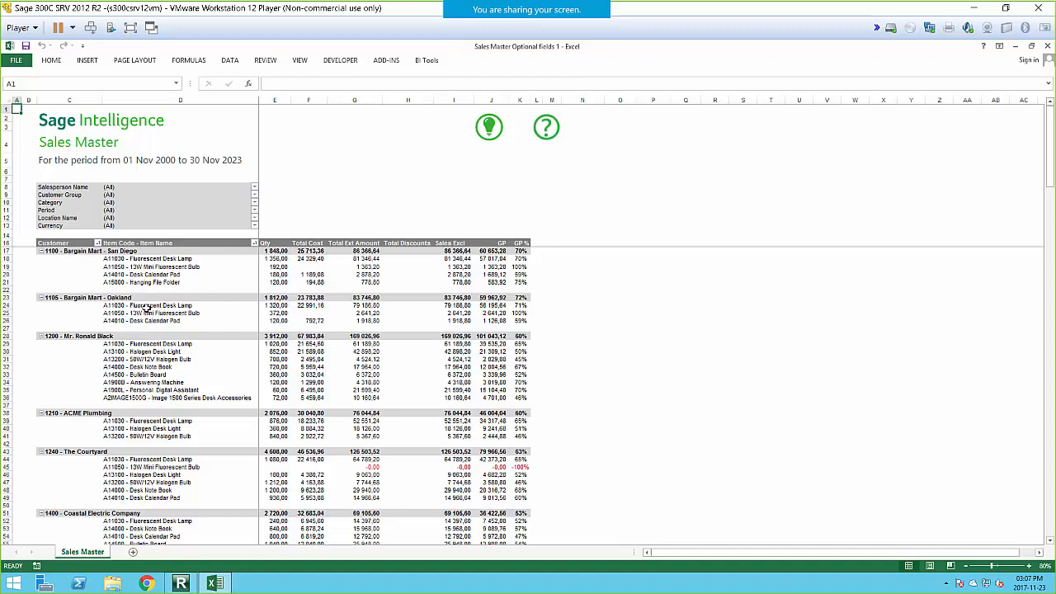
Return to the Report Manager and open the Sales Master Optional fields report's source container in a new Connector instance
{"action": "left_click", "coordinate": [1015, 46]}
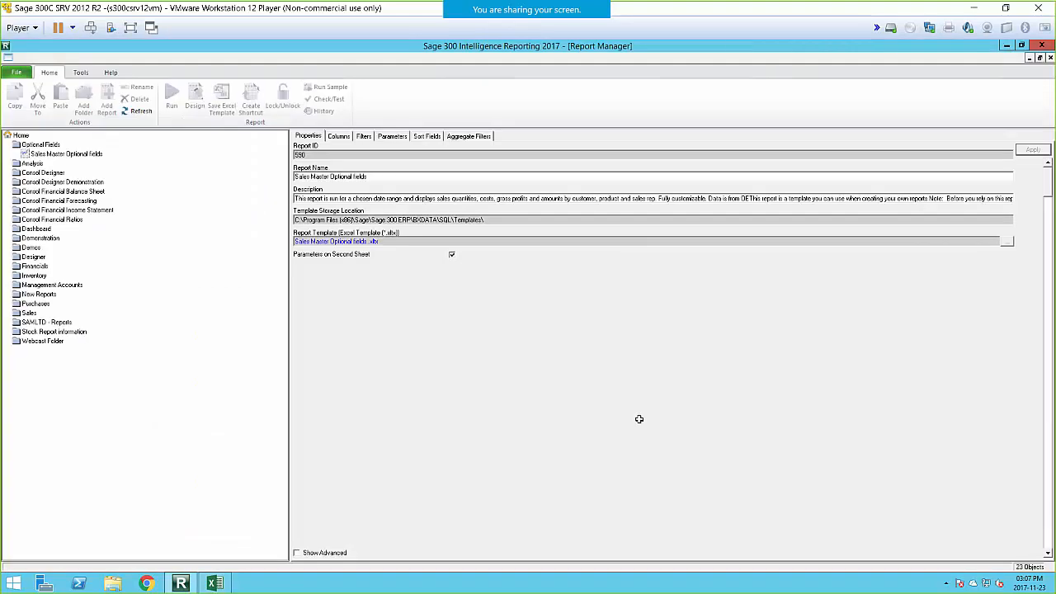
{"action": "left_click", "coordinate": [51, 155]}
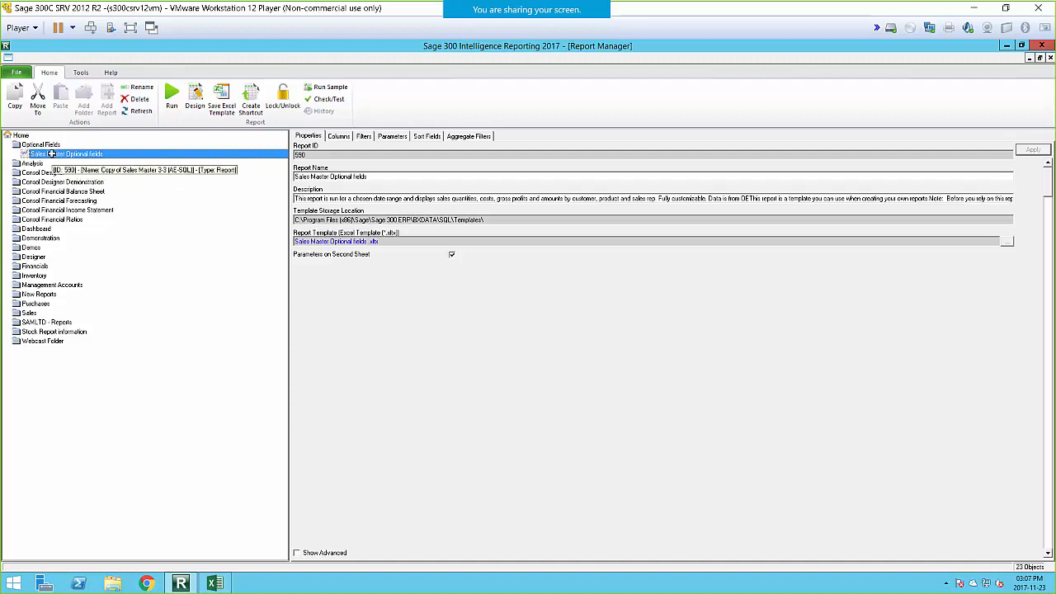
{"action": "double_click", "coordinate": [51, 154]}
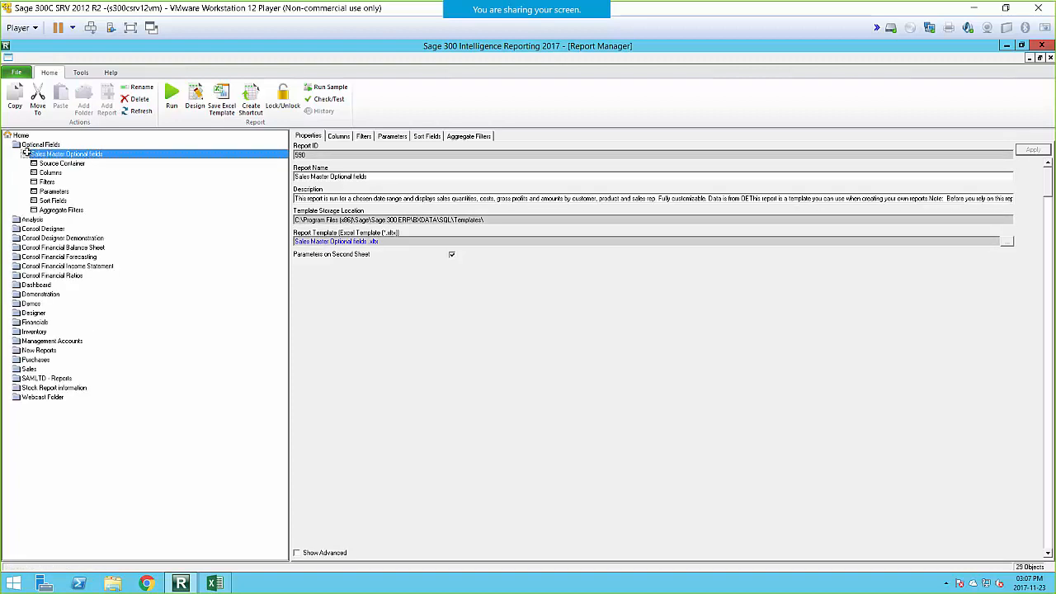
{"action": "double_click", "coordinate": [59, 163]}
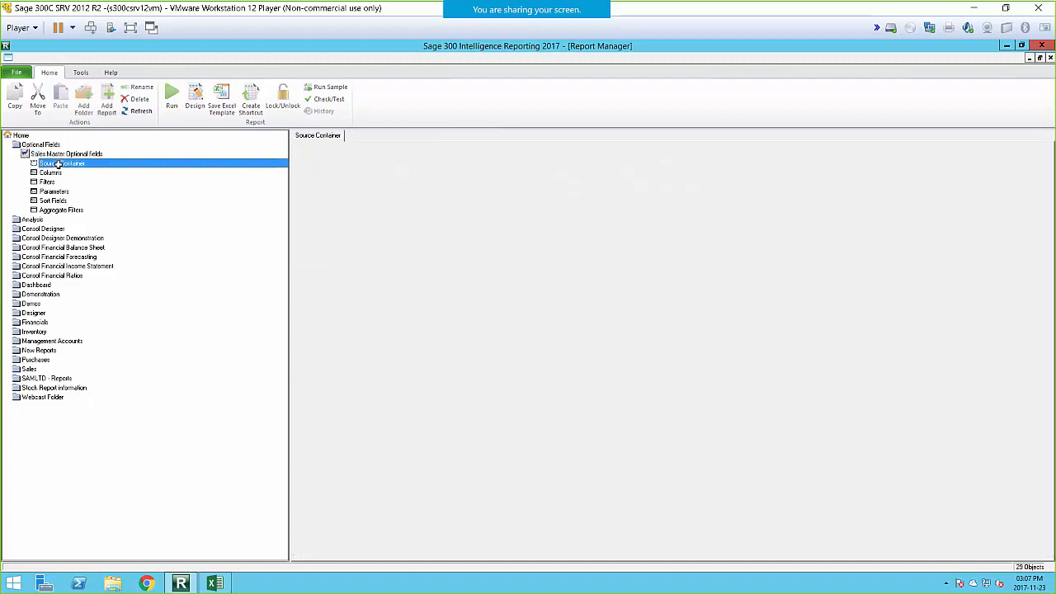
{"action": "left_click", "coordinate": [67, 172]}
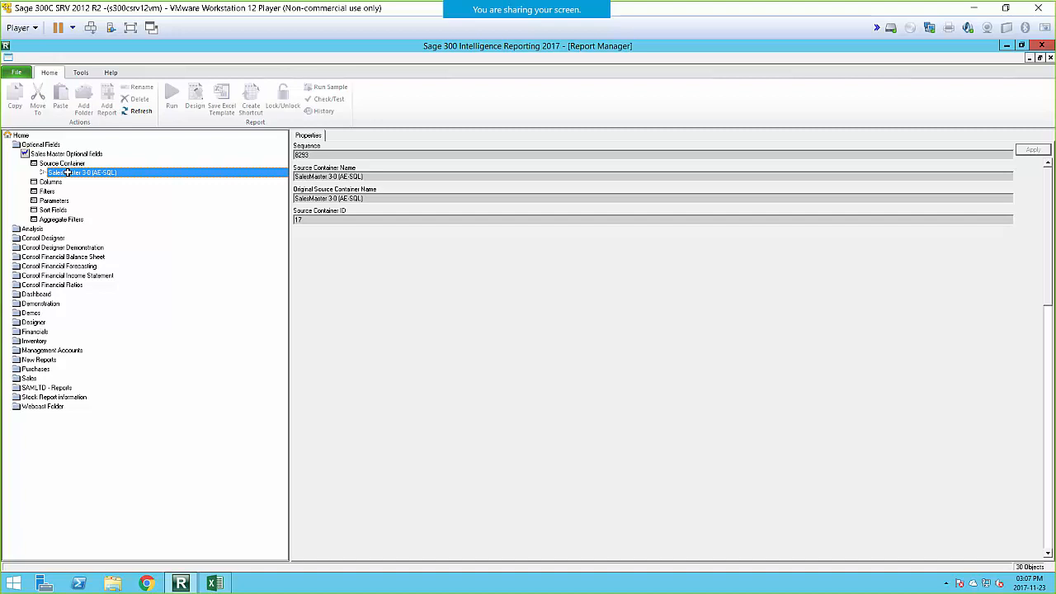
{"action": "right_click", "coordinate": [67, 173]}
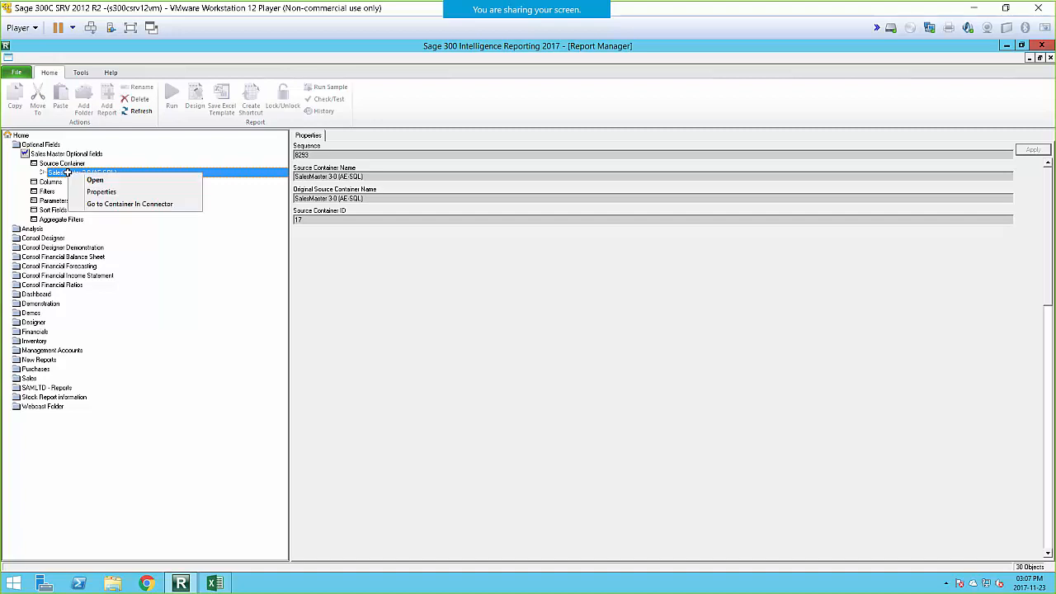
{"action": "left_click", "coordinate": [132, 206]}
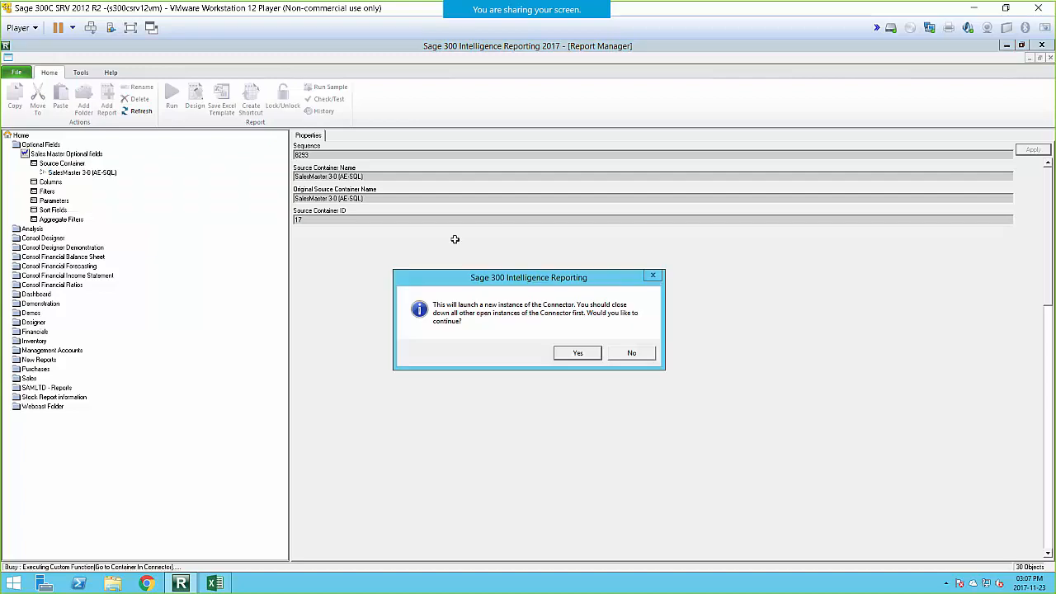
{"action": "left_click", "coordinate": [576, 356]}
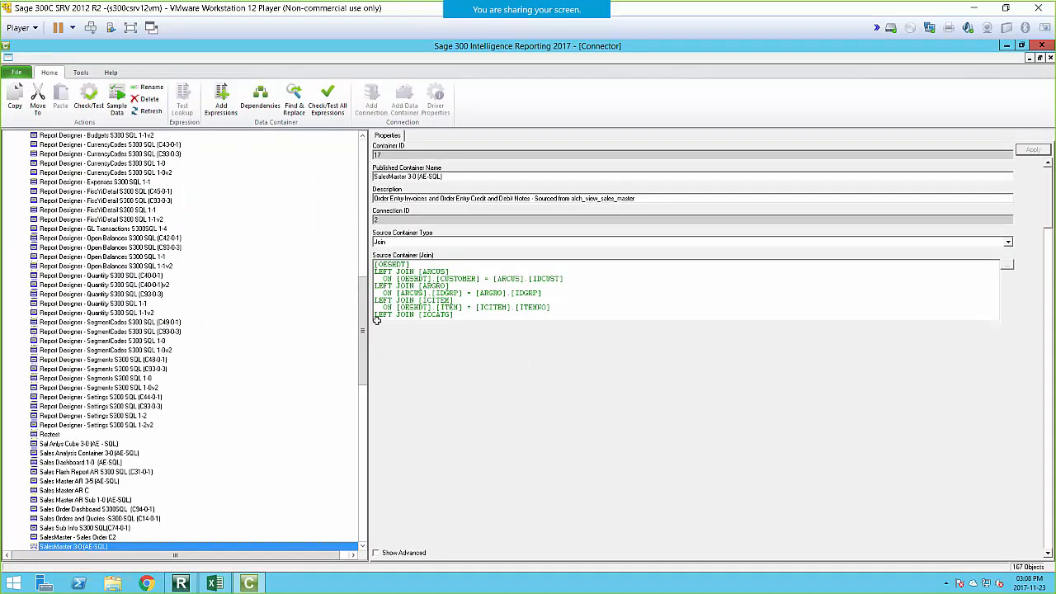
Expand the SalesMaster 3-0 (AE-SQL) container and open its source join for editing
{"action": "left_click_drag", "start_coordinate": [364, 316], "coordinate": [373, 383]}
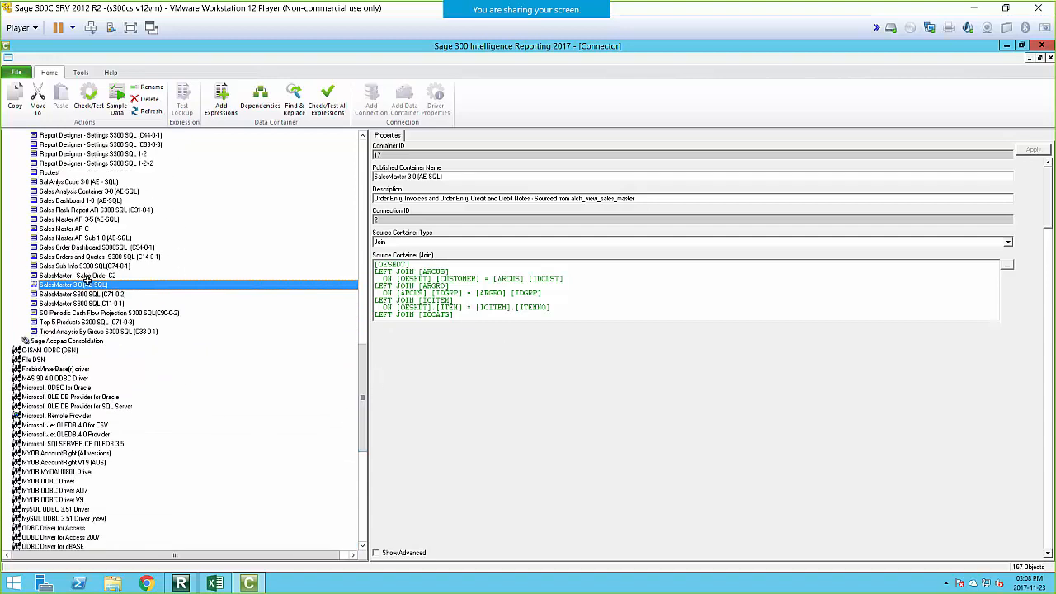
{"action": "double_click", "coordinate": [57, 284]}
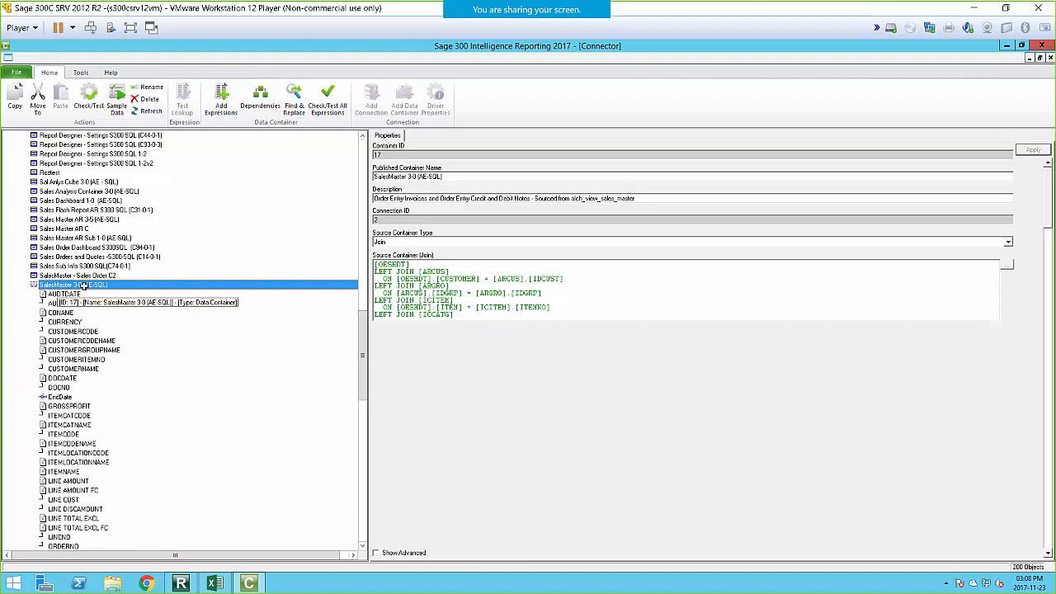
{"action": "left_click", "coordinate": [1006, 264]}
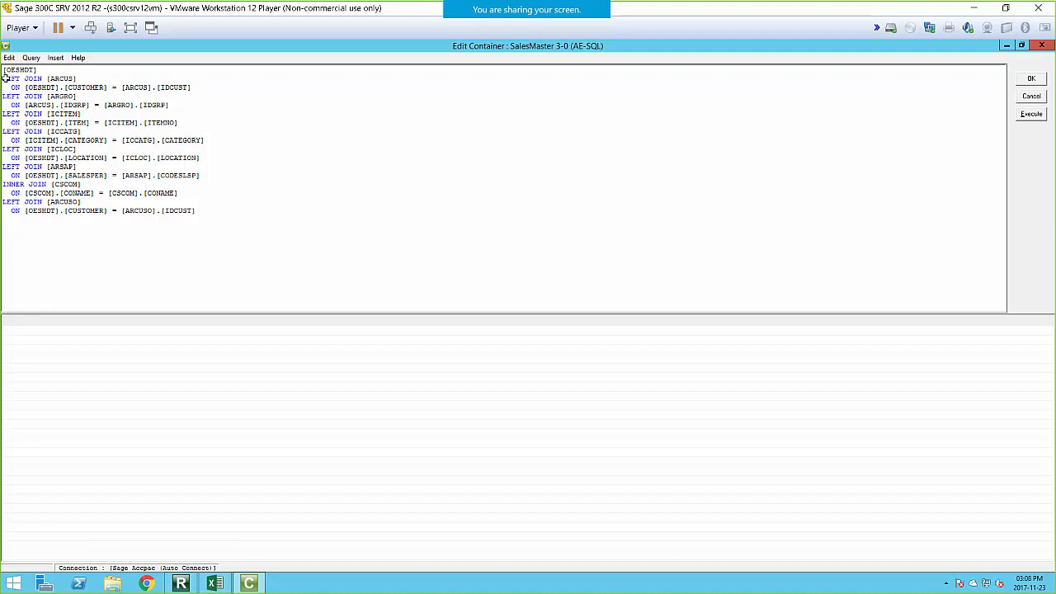
Try to append a copy of the ARCUS join to the container, changing its table to ARCUSO, and execute the query
{"action": "left_click_drag", "start_coordinate": [4, 76], "coordinate": [195, 87]}
{"action": "key", "text": "ctrl+c"}
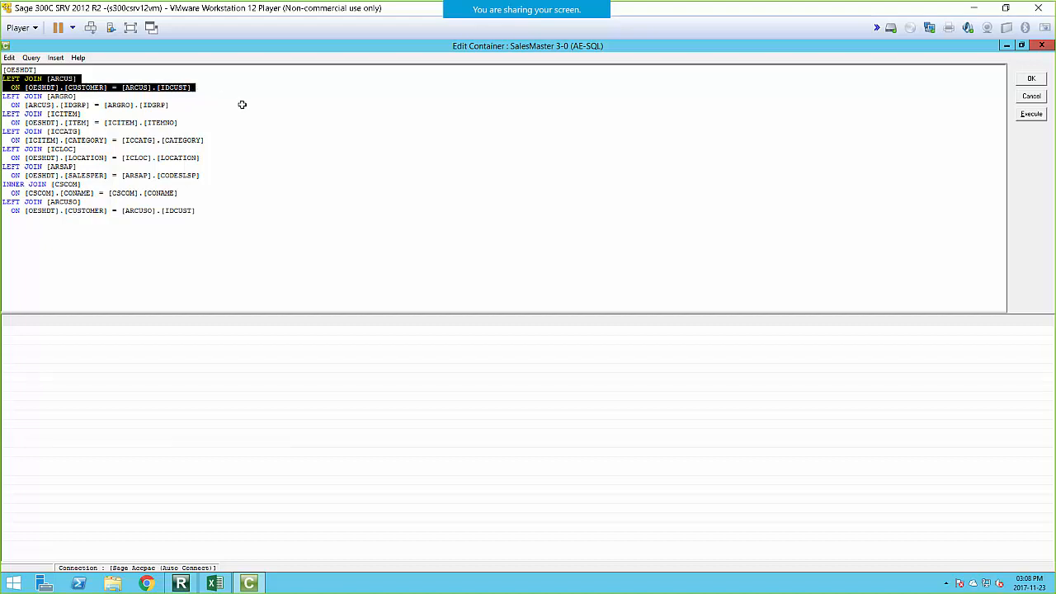
{"action": "left_click", "coordinate": [13, 223]}
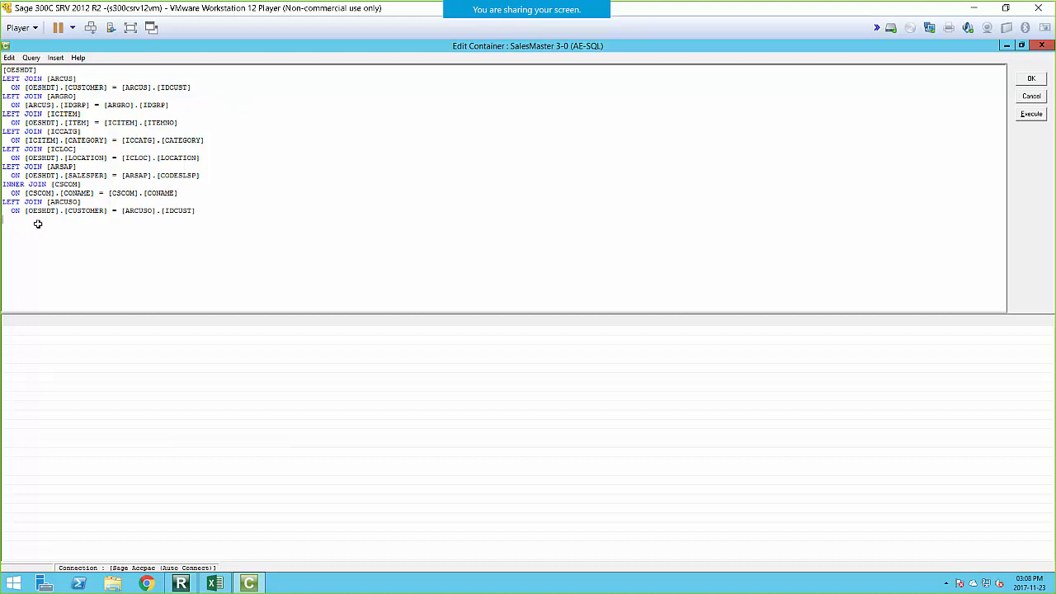
{"action": "key", "text": "ctrl+v"}
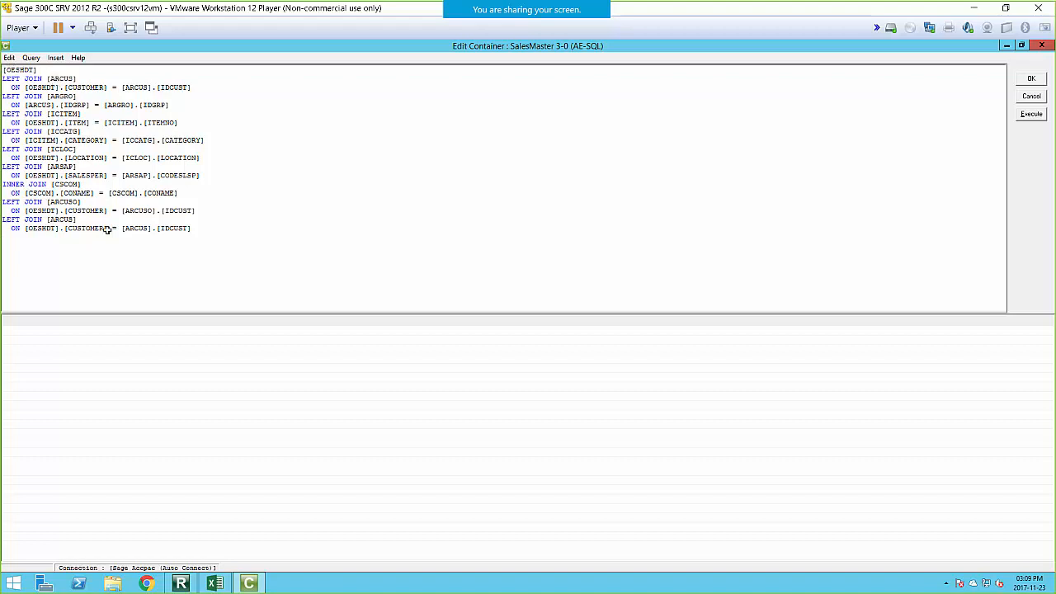
{"action": "left_click", "coordinate": [74, 219]}
{"action": "left_click", "coordinate": [150, 228]}
{"action": "type", "text": "O"}
{"action": "left_click", "coordinate": [1036, 115]}
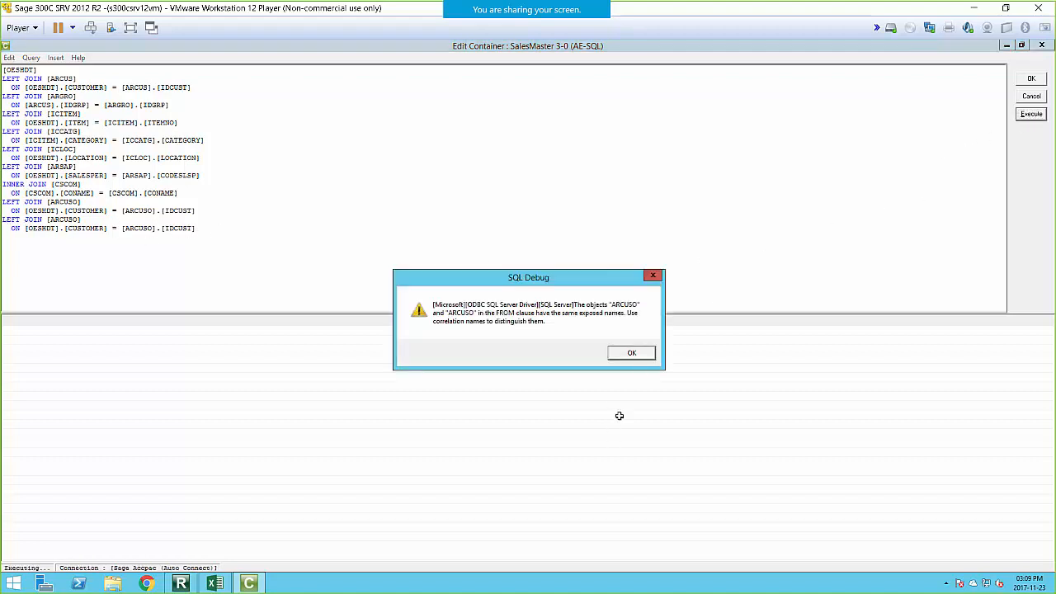
{"action": "left_click", "coordinate": [633, 353]}
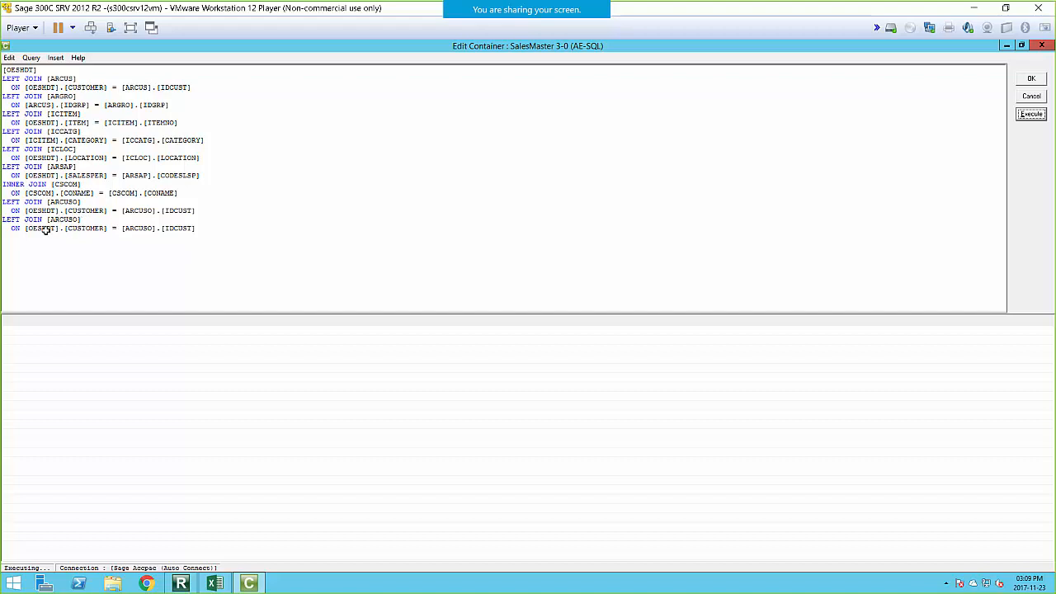
Delete the duplicate ARCUSO join from the end of the container's join statement
{"action": "left_click", "coordinate": [144, 229]}
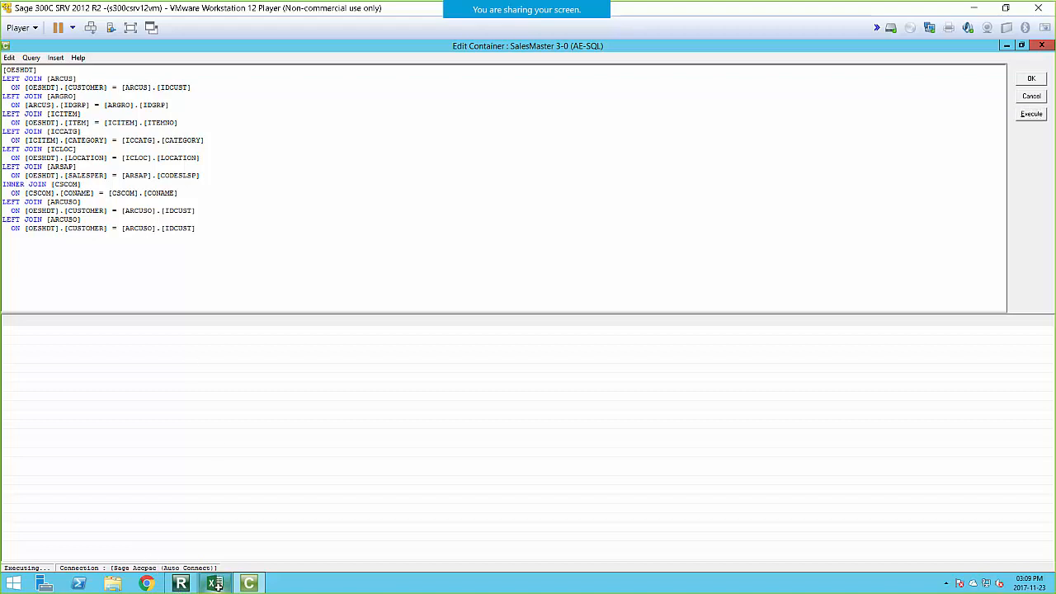
{"action": "mouse_move", "coordinate": [213, 584]}
{"action": "mouse_move", "coordinate": [179, 584]}
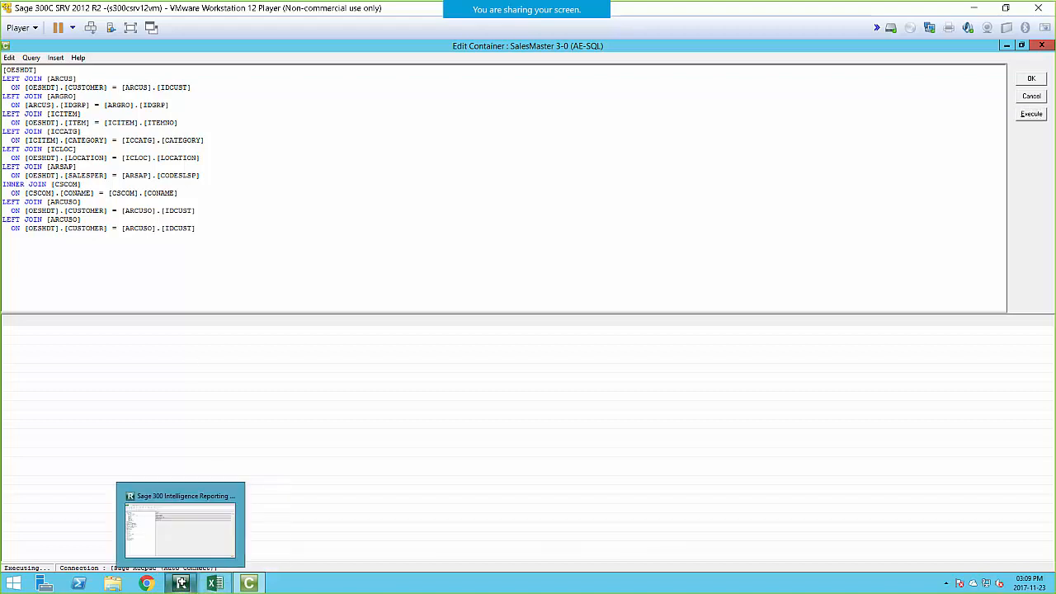
{"action": "mouse_move", "coordinate": [249, 585]}
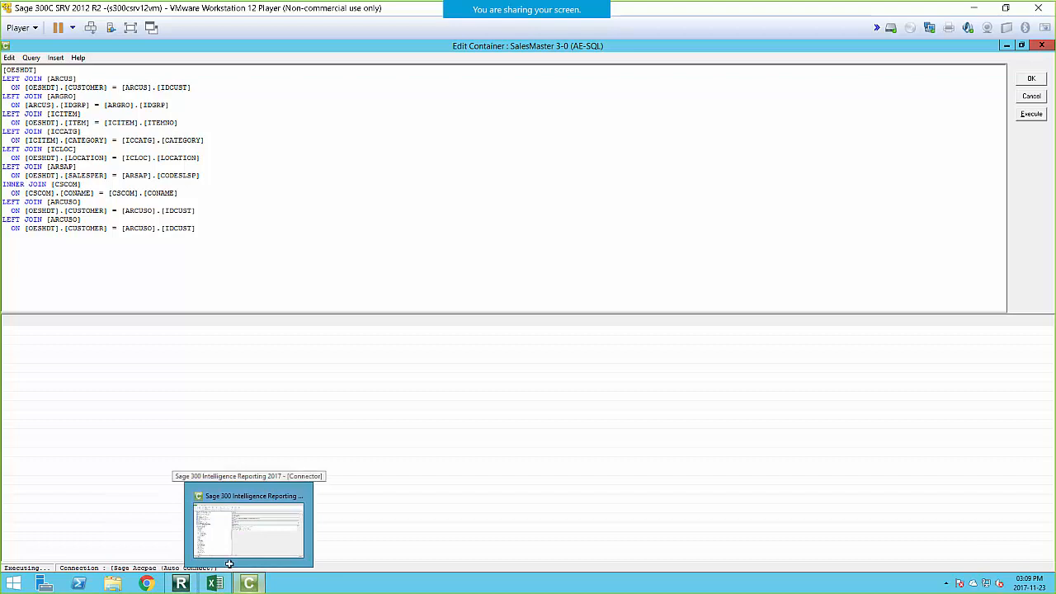
{"action": "left_click", "coordinate": [228, 228]}
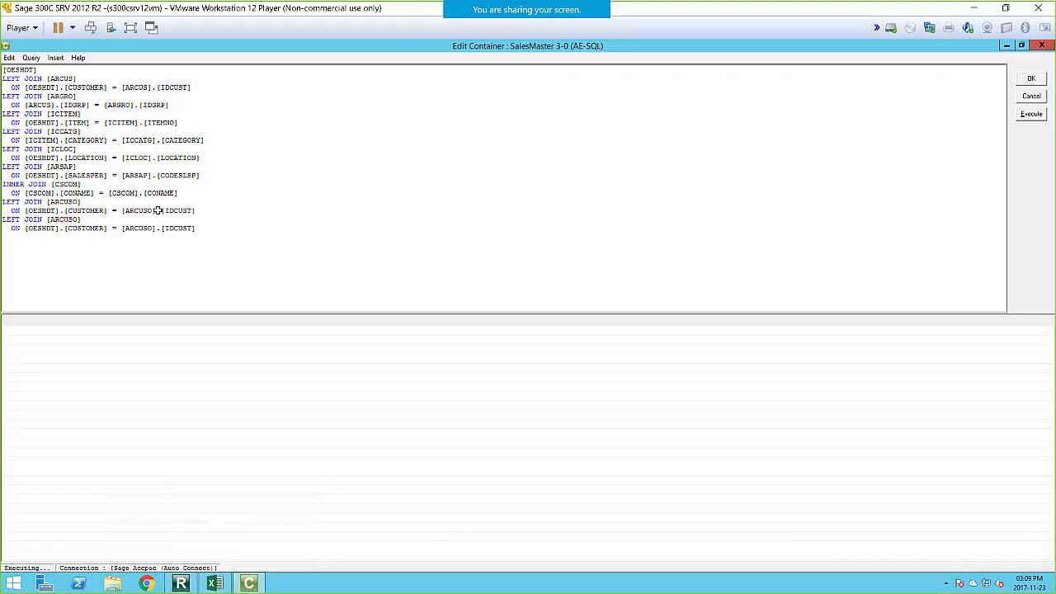
{"action": "left_click", "coordinate": [55, 211]}
{"action": "left_click_drag", "start_coordinate": [3, 238], "coordinate": [3, 219]}
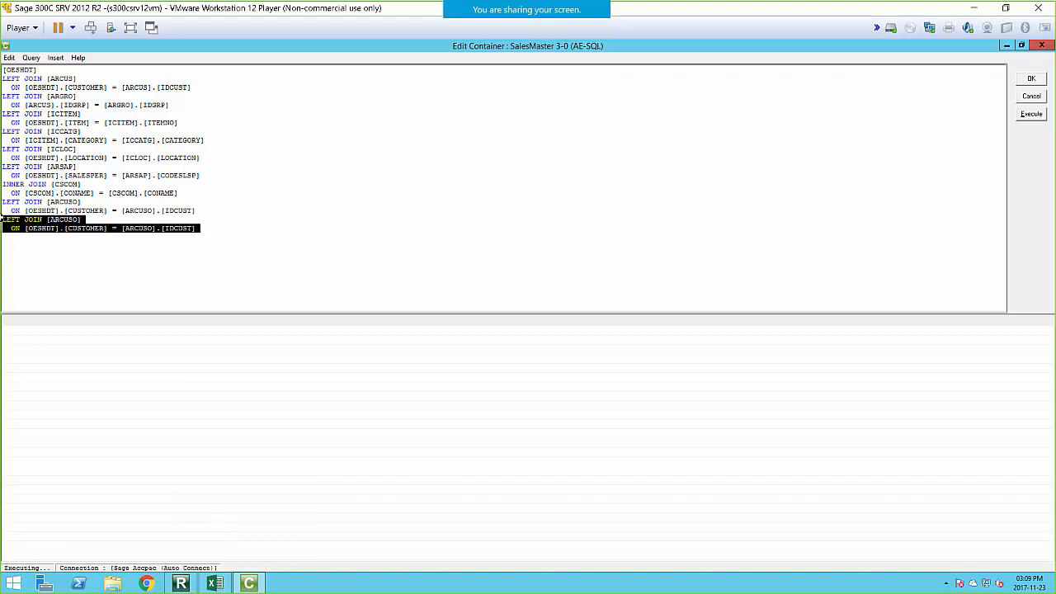
{"action": "key", "text": "BackSpace"}
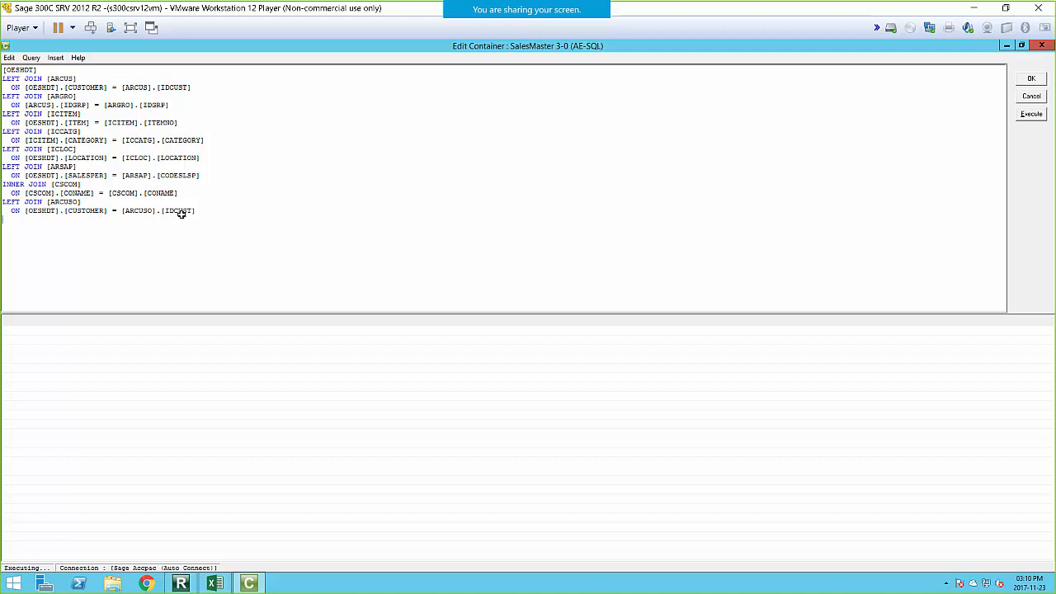
Check the remaining ARCUSO join on customer, execute the container query to test it, and accept the join
{"action": "left_click", "coordinate": [3, 210]}
{"action": "left_click", "coordinate": [40, 210]}
{"action": "left_click_drag", "start_coordinate": [50, 203], "coordinate": [80, 204]}
{"action": "left_click", "coordinate": [38, 211]}
{"action": "left_click", "coordinate": [30, 210]}
{"action": "left_click_drag", "start_coordinate": [60, 210], "coordinate": [194, 212]}
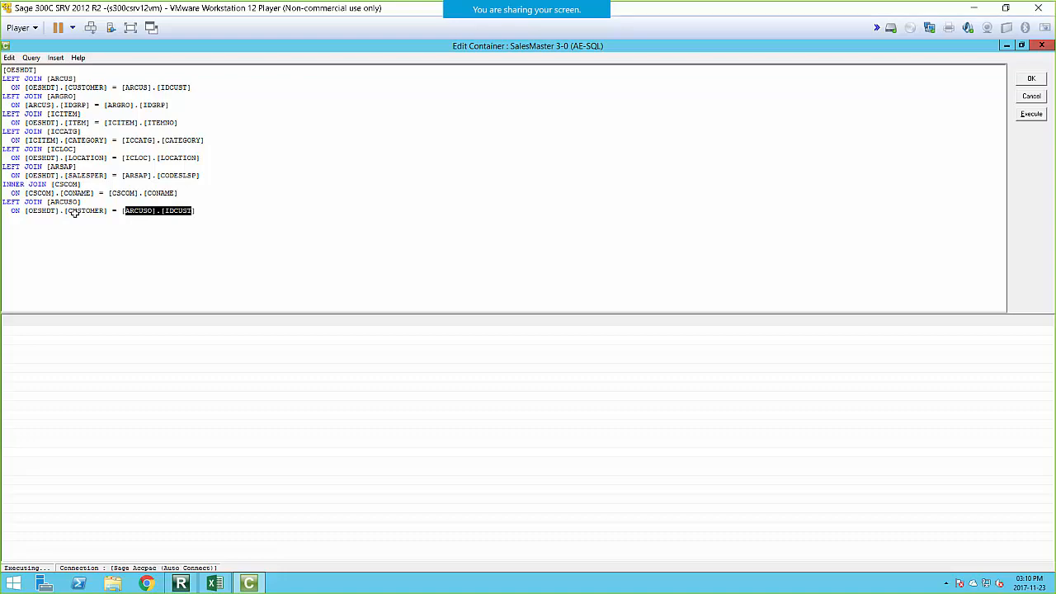
{"action": "left_click", "coordinate": [1031, 114]}
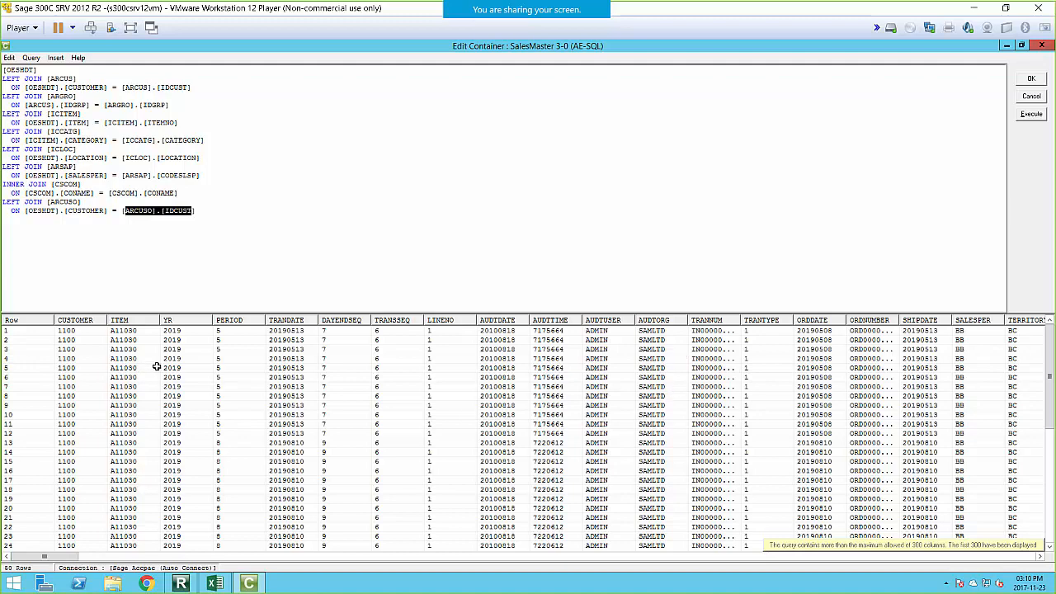
{"action": "left_click", "coordinate": [1031, 78]}
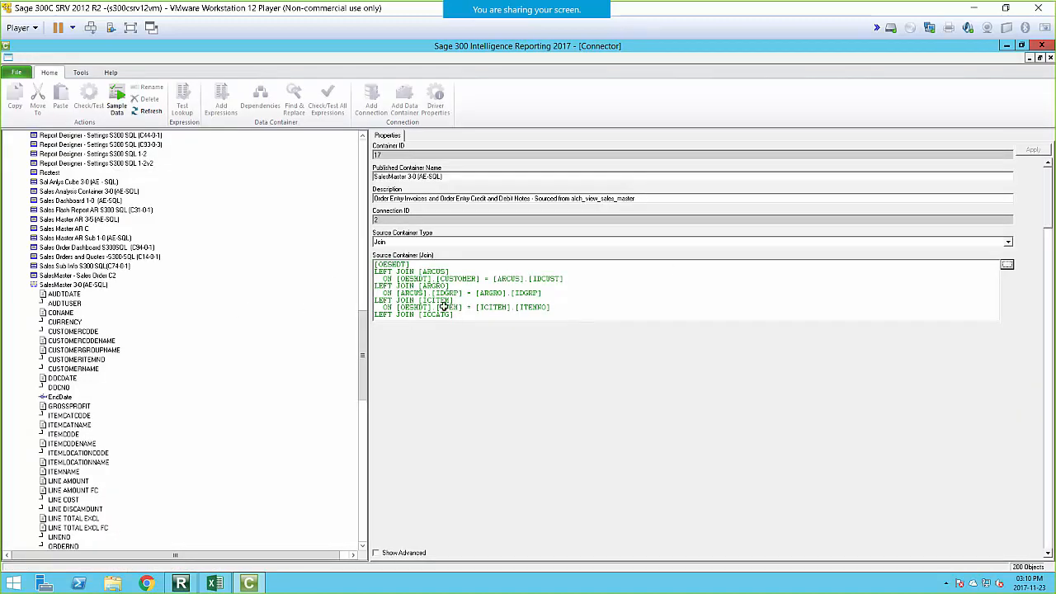
Add the OPTFIELD and VALUE data fields from the ARCUSO table as expressions in the SalesMaster 3-0 (AE-SQL) container
{"action": "left_click", "coordinate": [47, 285]}
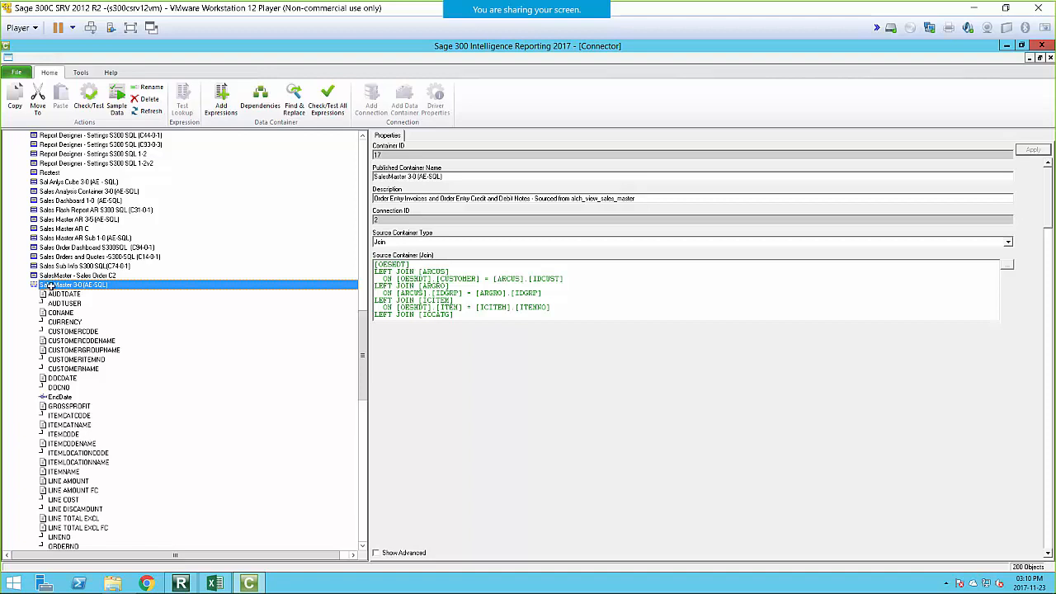
{"action": "left_click", "coordinate": [220, 97]}
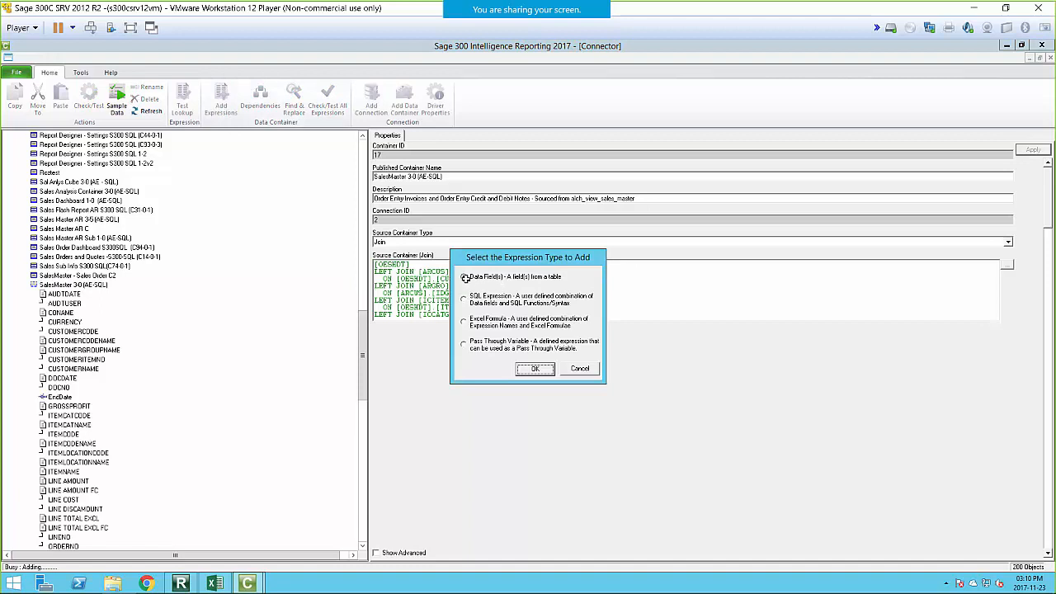
{"action": "left_click", "coordinate": [526, 368]}
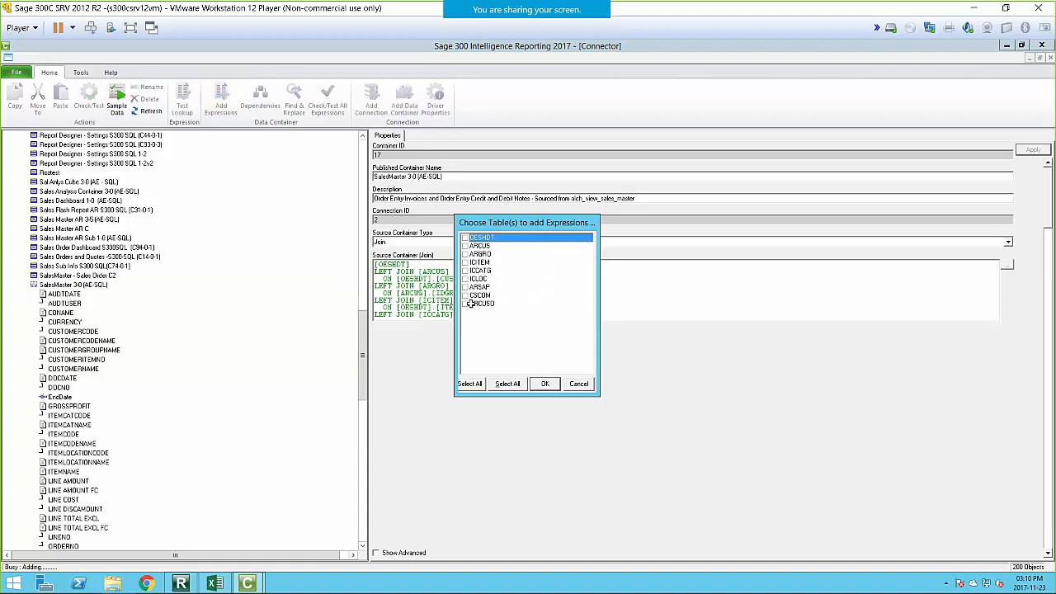
{"action": "left_click", "coordinate": [465, 305]}
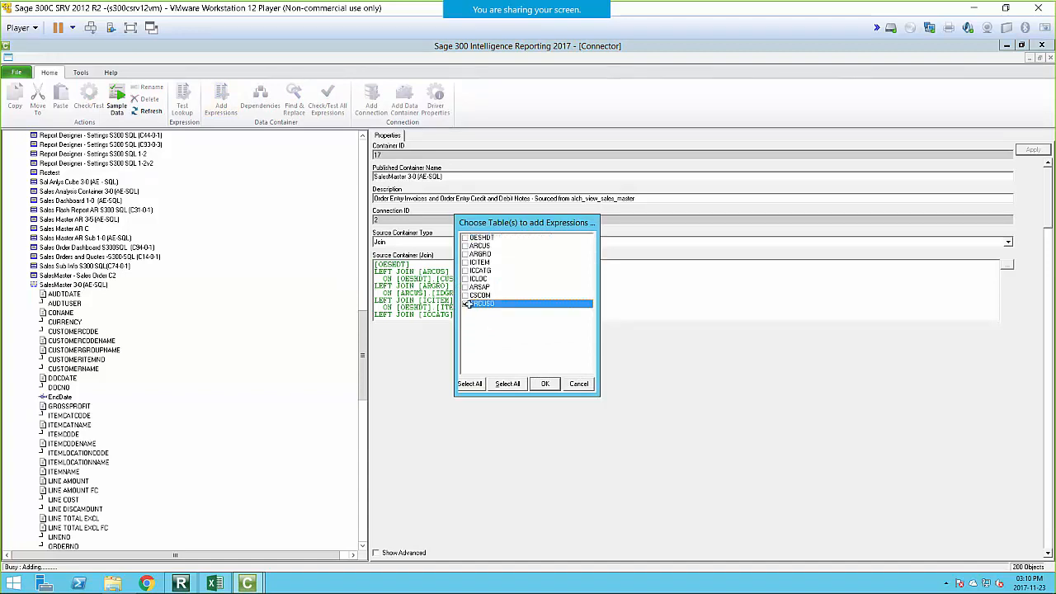
{"action": "left_click", "coordinate": [466, 304]}
{"action": "left_click", "coordinate": [545, 385]}
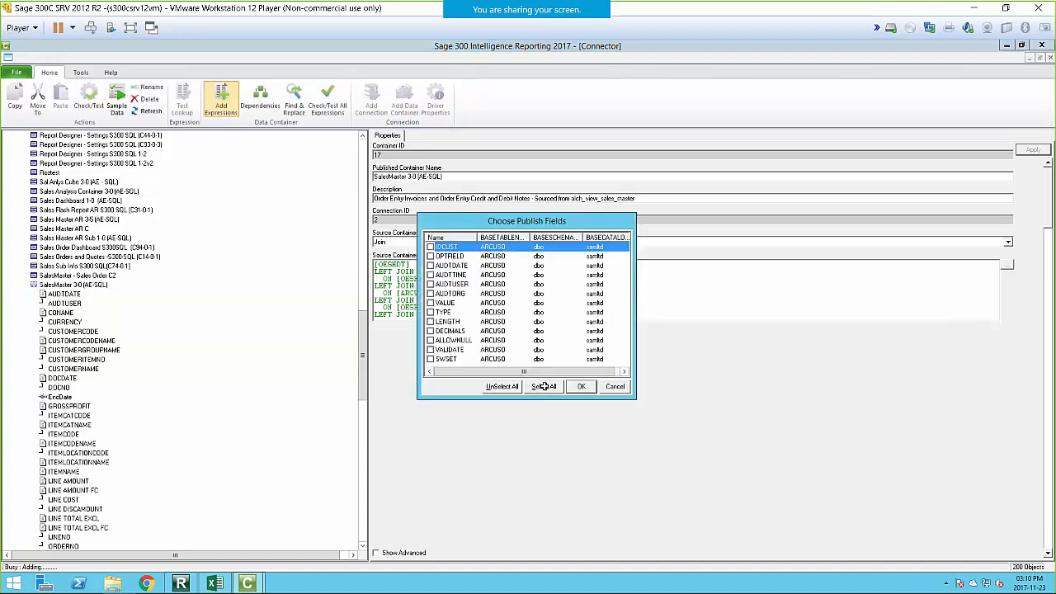
{"action": "left_click", "coordinate": [429, 255]}
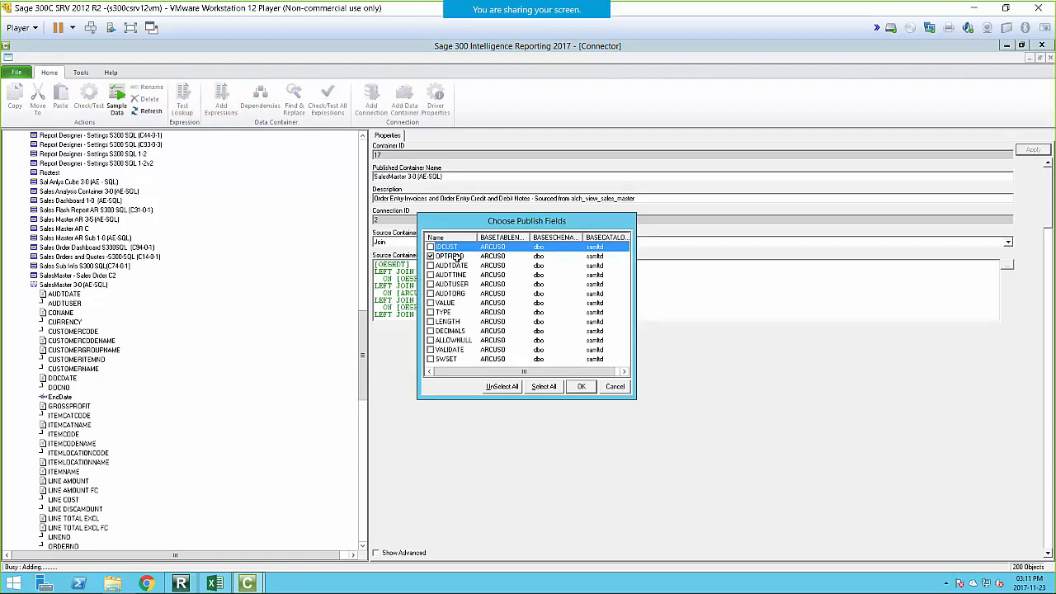
{"action": "left_click", "coordinate": [430, 303]}
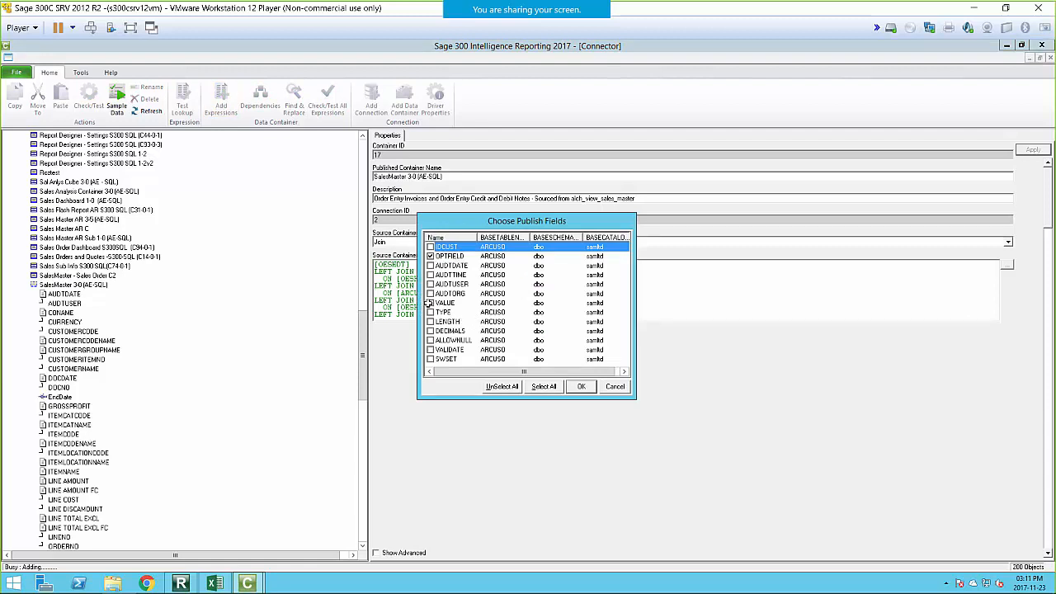
{"action": "left_click", "coordinate": [584, 387]}
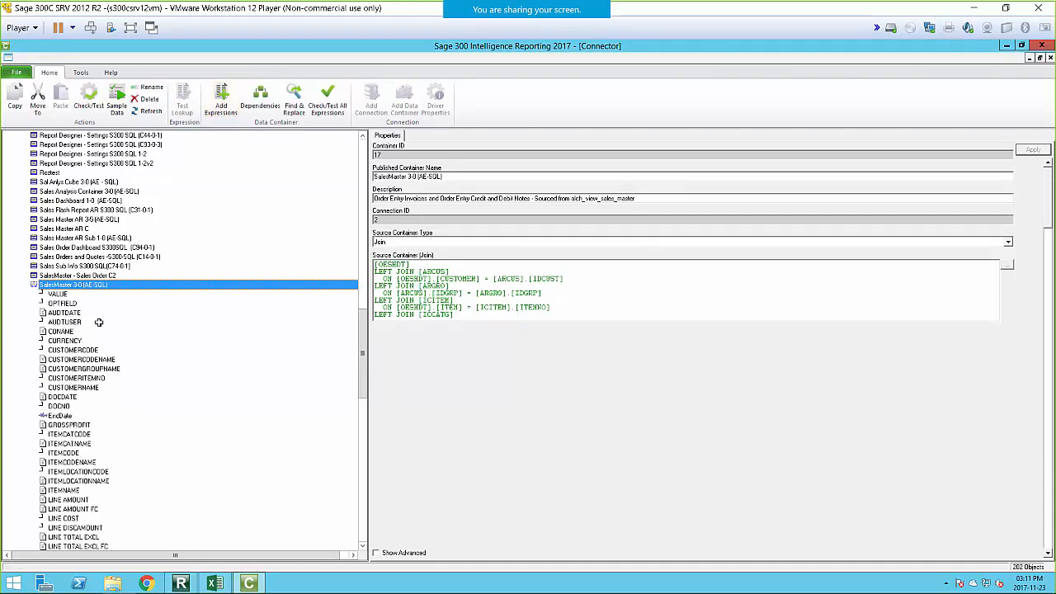
View the sample data of the OPTFIELD expression, sort it by field name, and locate the NOTE entries
{"action": "left_click", "coordinate": [59, 303]}
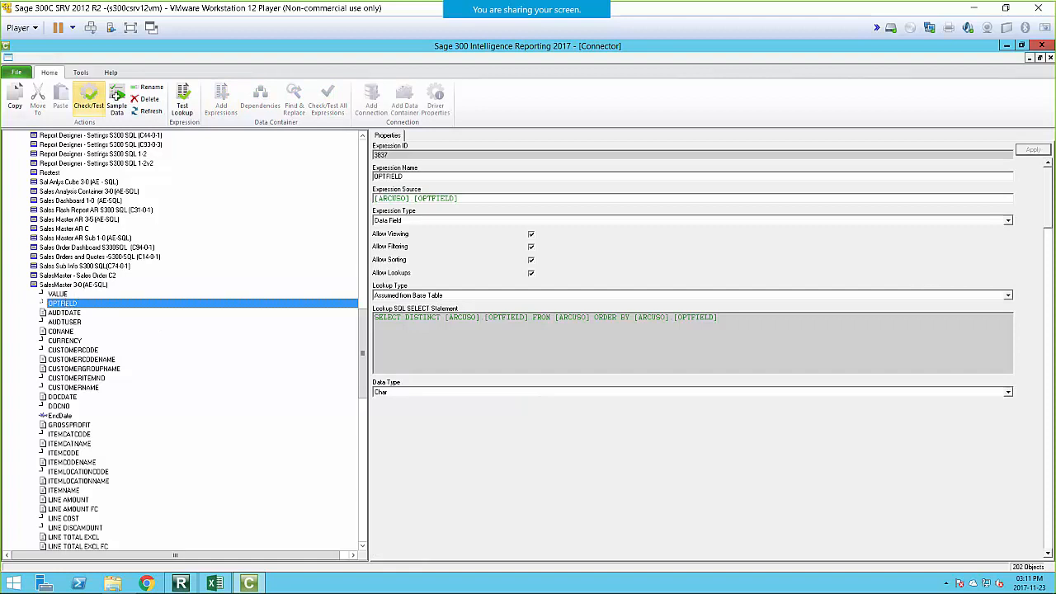
{"action": "left_click", "coordinate": [117, 97]}
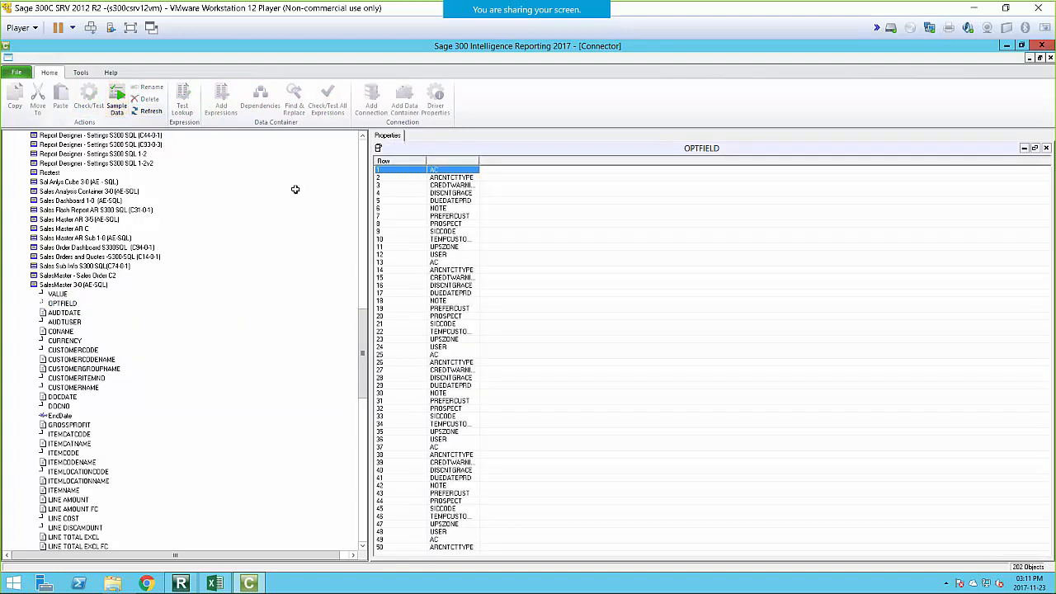
{"action": "left_click", "coordinate": [436, 161]}
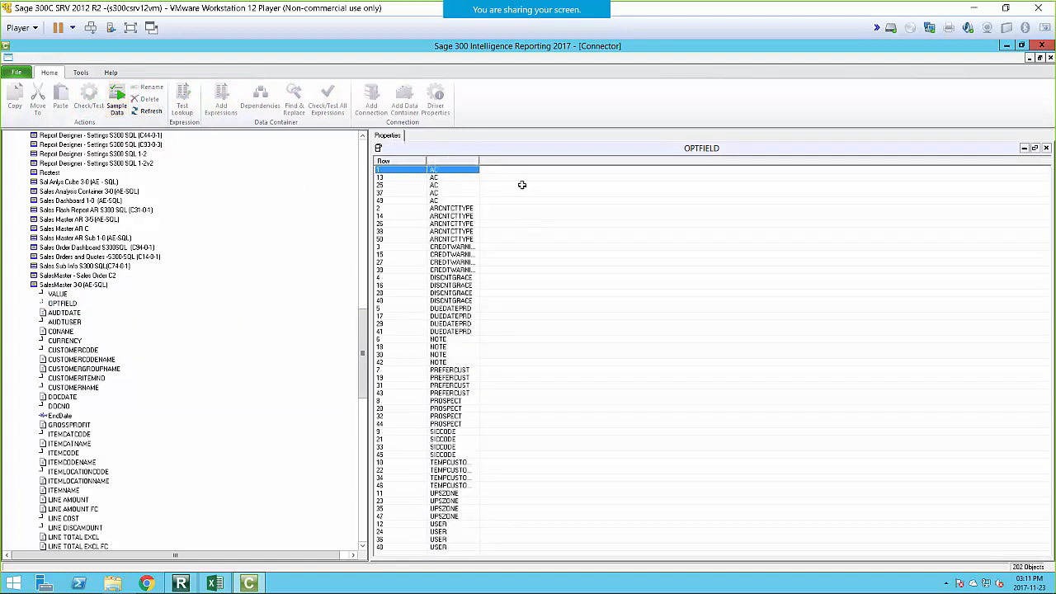
{"action": "left_click", "coordinate": [438, 347]}
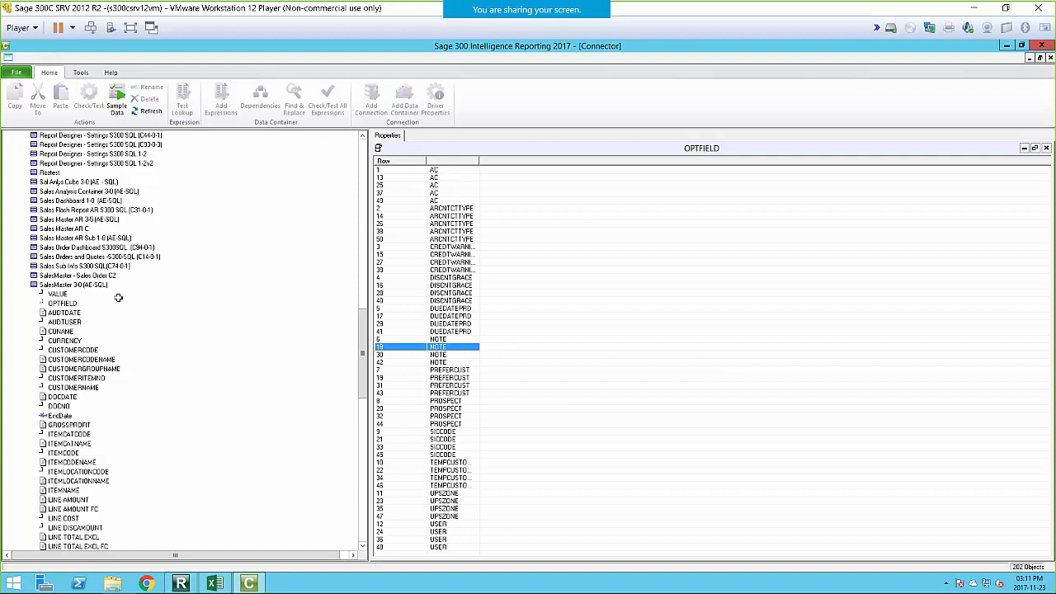
View the sample data of the VALUE expression and sort it by value
{"action": "left_click", "coordinate": [57, 295]}
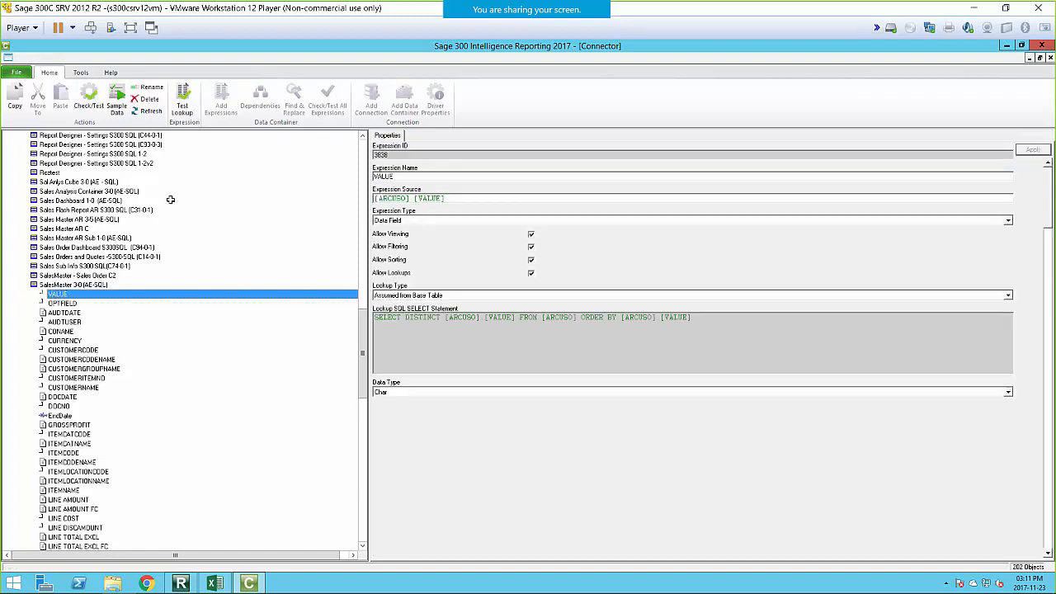
{"action": "left_click", "coordinate": [116, 103]}
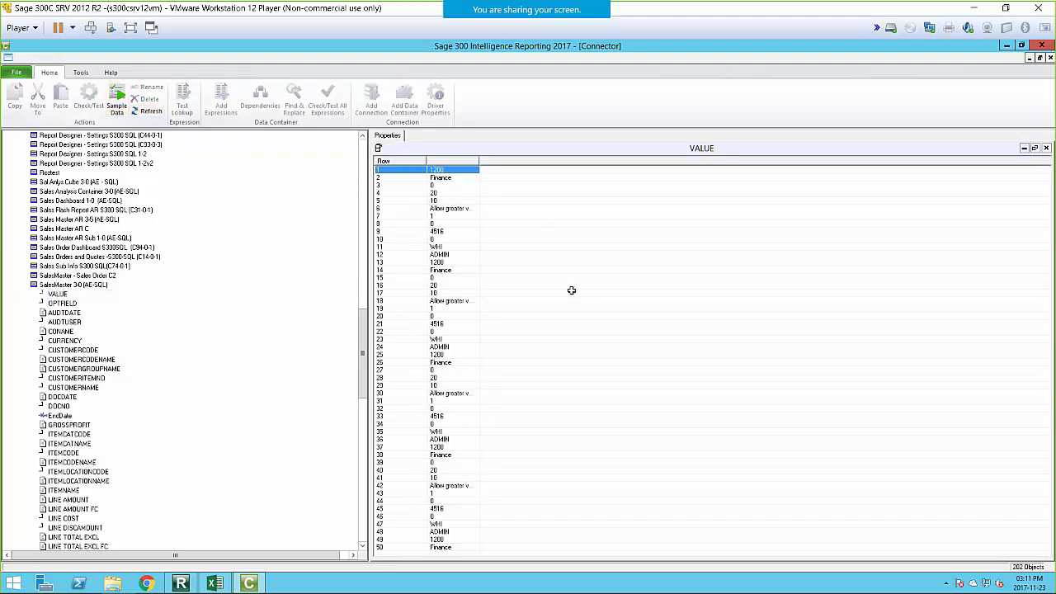
{"action": "left_click", "coordinate": [450, 162]}
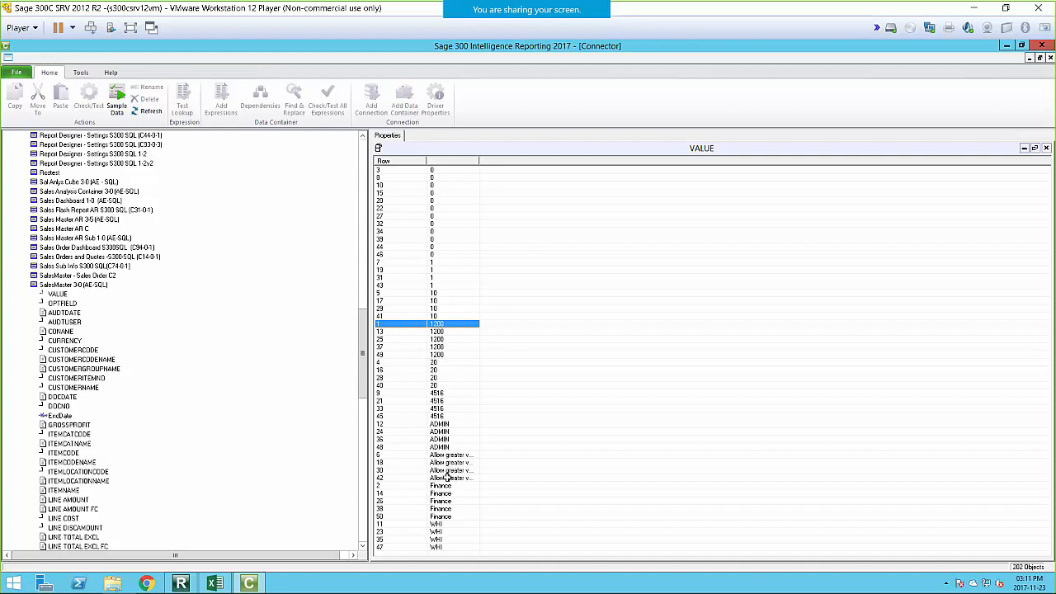
Rename the VALUE expression to NOTES and apply the change
{"action": "left_click", "coordinate": [60, 294]}
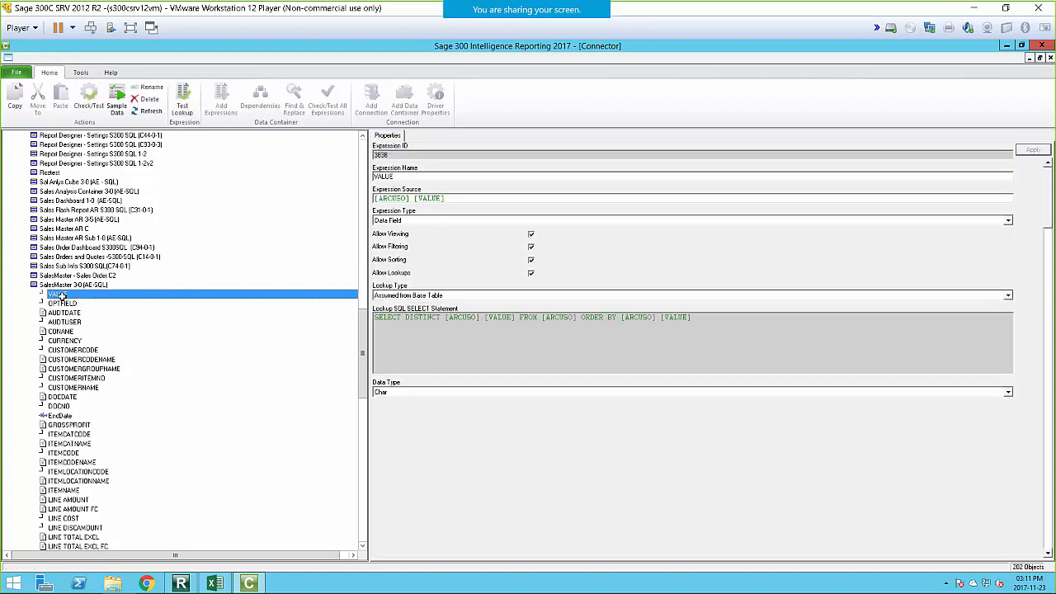
{"action": "left_click", "coordinate": [415, 177]}
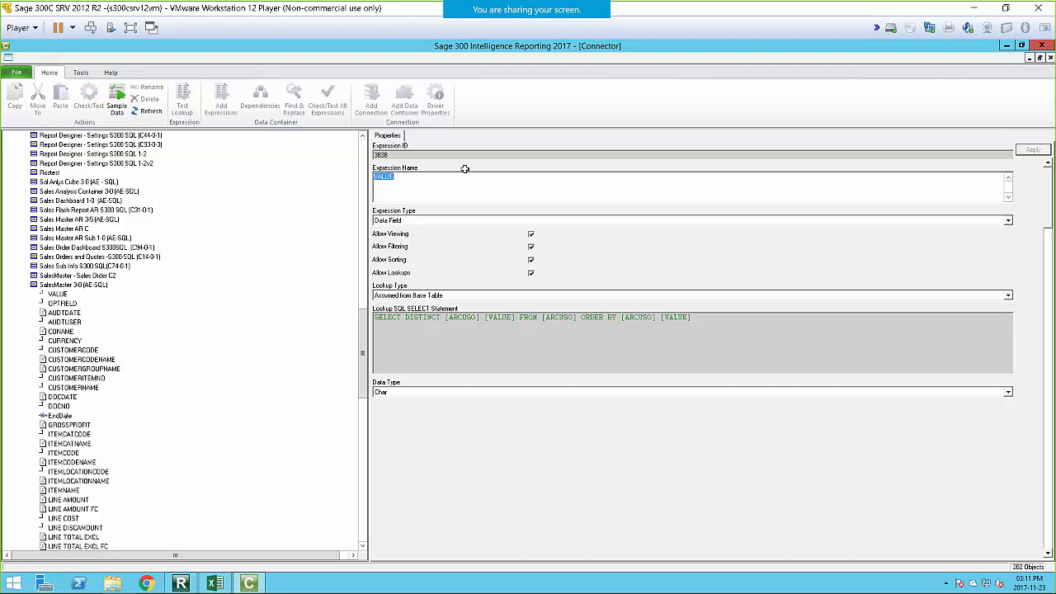
{"action": "type", "text": "NOTES"}
{"action": "left_click", "coordinate": [1030, 152]}
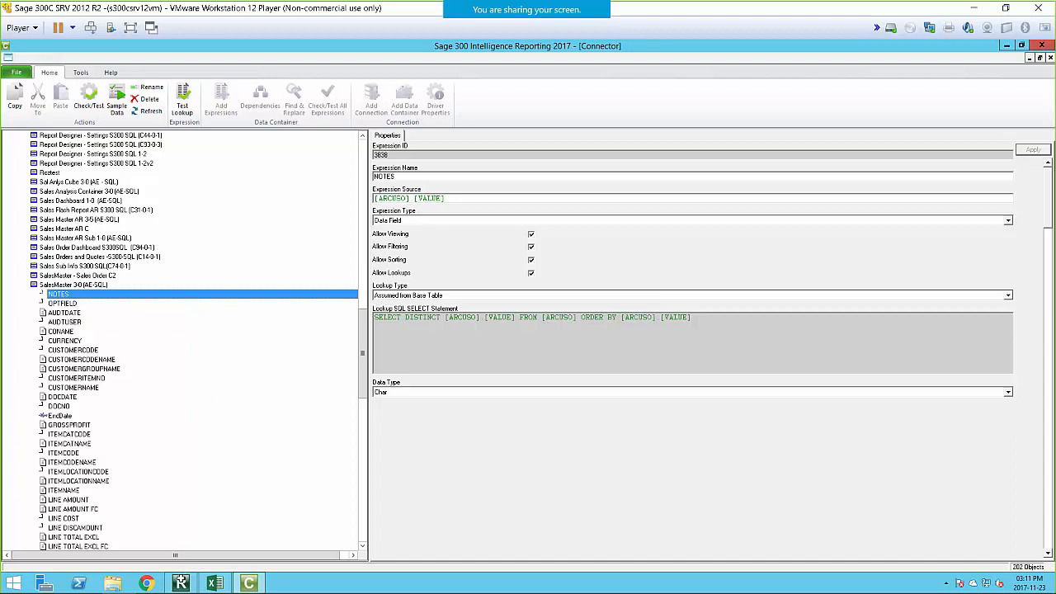
Switch to the Report Manager and add the NOTES field to the columns of the Sales Master Optional fields report
{"action": "left_click", "coordinate": [183, 583]}
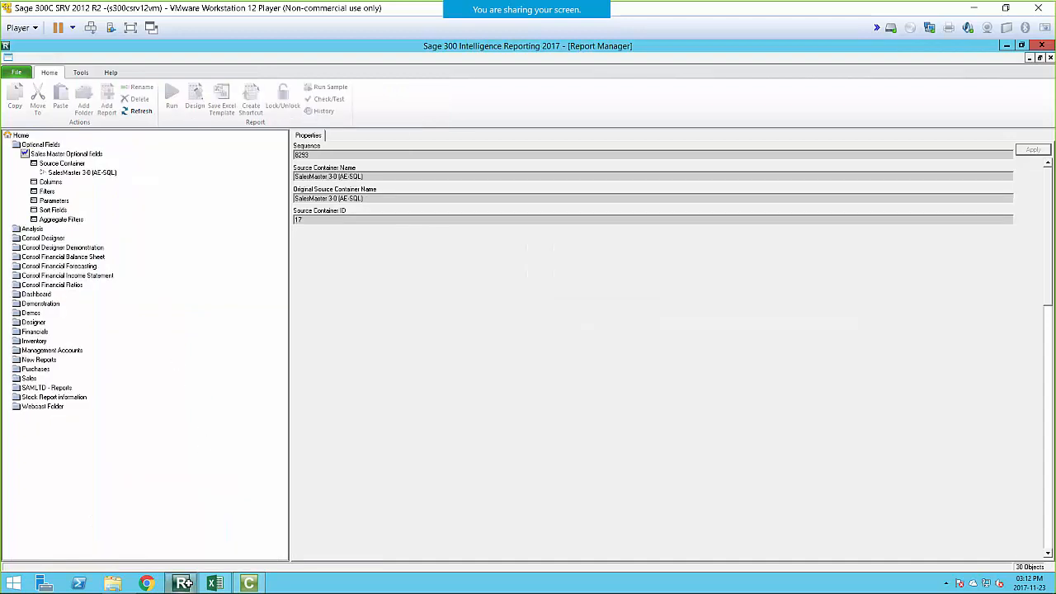
{"action": "left_click", "coordinate": [58, 154]}
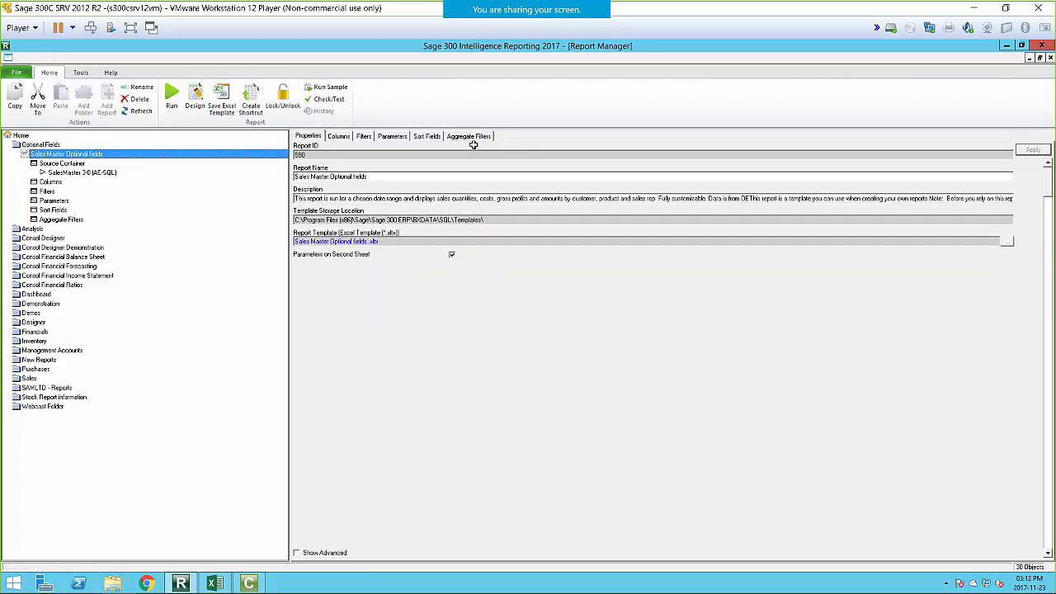
{"action": "left_click", "coordinate": [339, 136]}
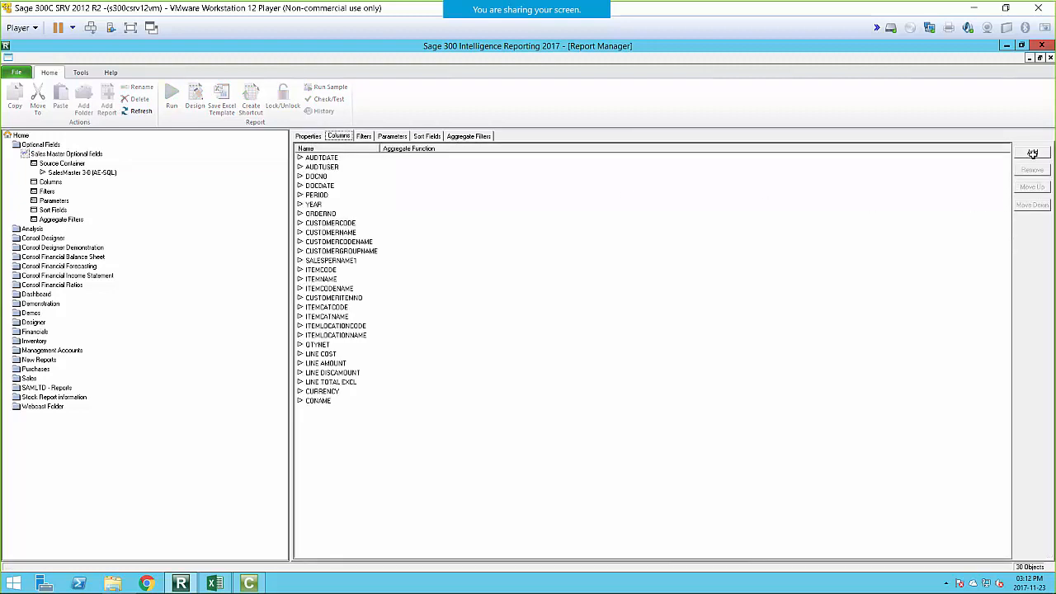
{"action": "left_click", "coordinate": [1032, 152]}
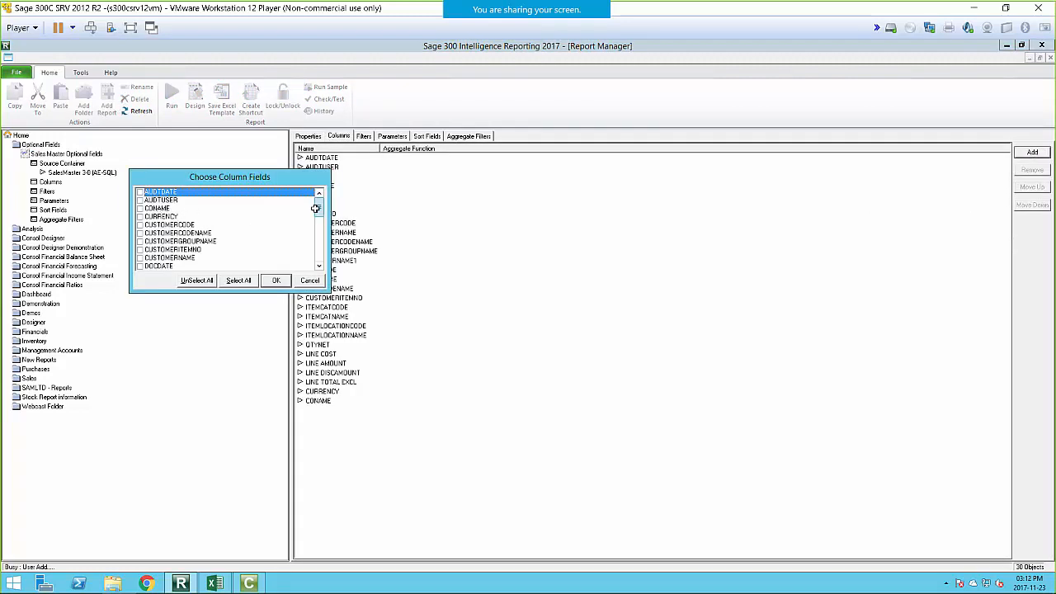
{"action": "left_click_drag", "start_coordinate": [322, 206], "coordinate": [323, 254]}
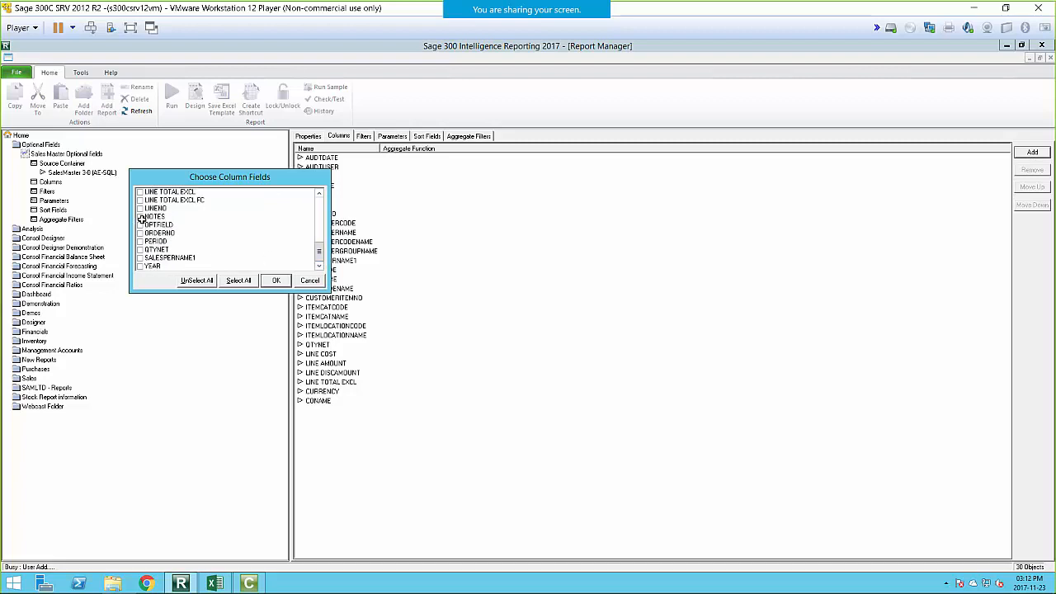
{"action": "left_click", "coordinate": [140, 216]}
{"action": "left_click", "coordinate": [272, 280]}
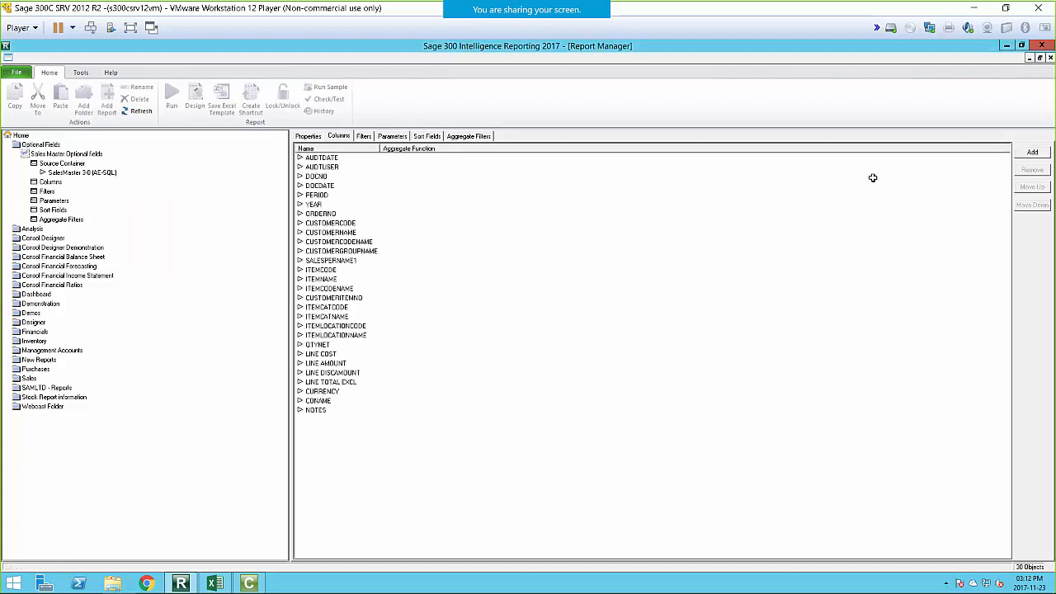
Add the OPTFIELD field to the columns of the Sales Master Optional fields report
{"action": "left_click", "coordinate": [1032, 151]}
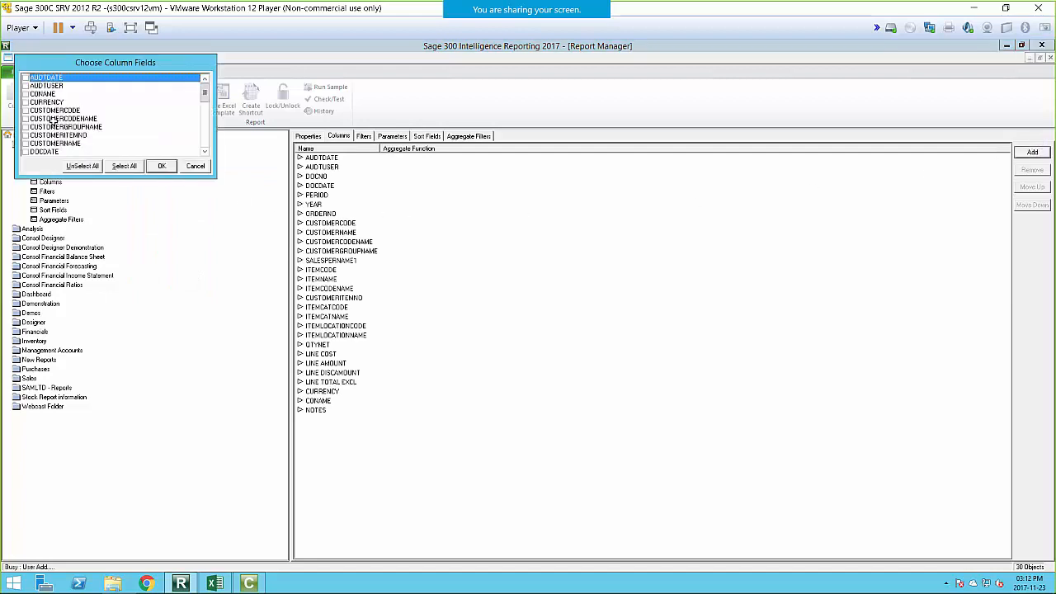
{"action": "scroll", "coordinate": [53, 122], "scroll_direction": "down", "scroll_amount": 4}
{"action": "scroll", "coordinate": [48, 130], "scroll_direction": "down", "scroll_amount": 4}
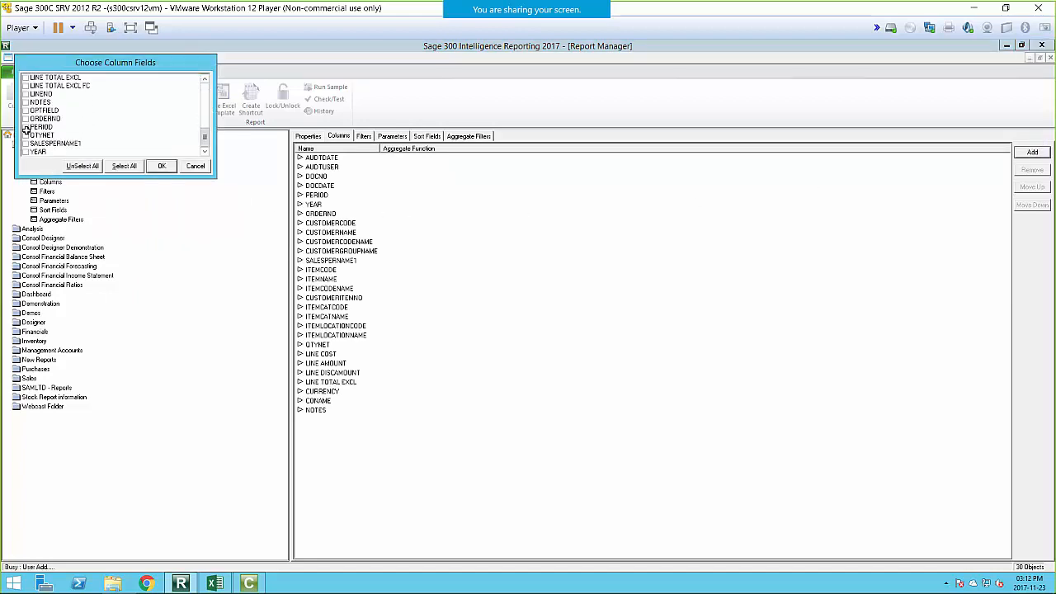
{"action": "left_click", "coordinate": [26, 110]}
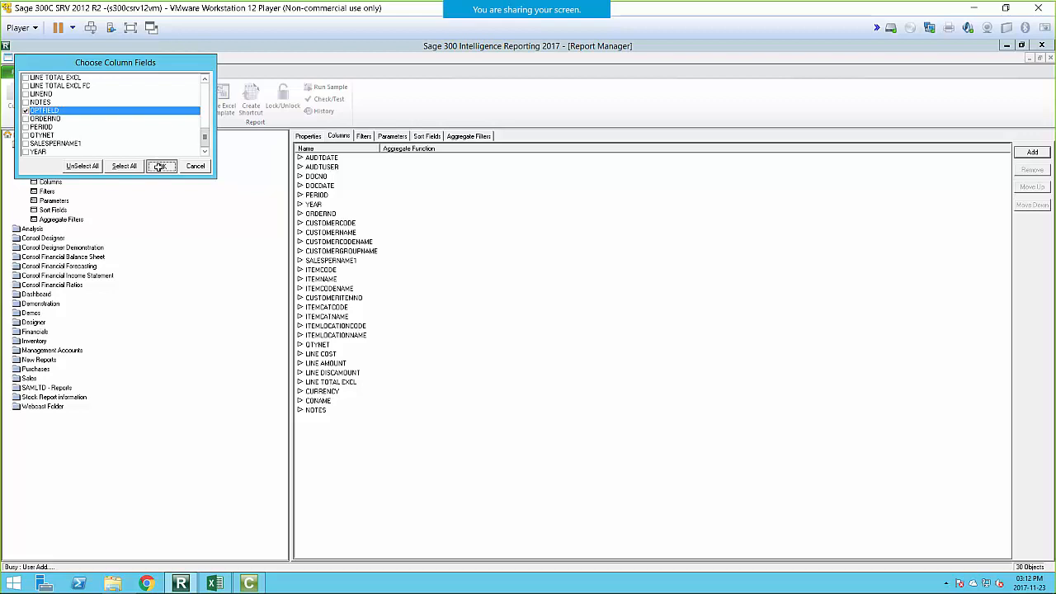
{"action": "left_click", "coordinate": [161, 166]}
Run the Sales Master Optional fields report from 01 November 2000 to 30 November 2023 for all currencies
{"action": "left_click", "coordinate": [65, 154]}
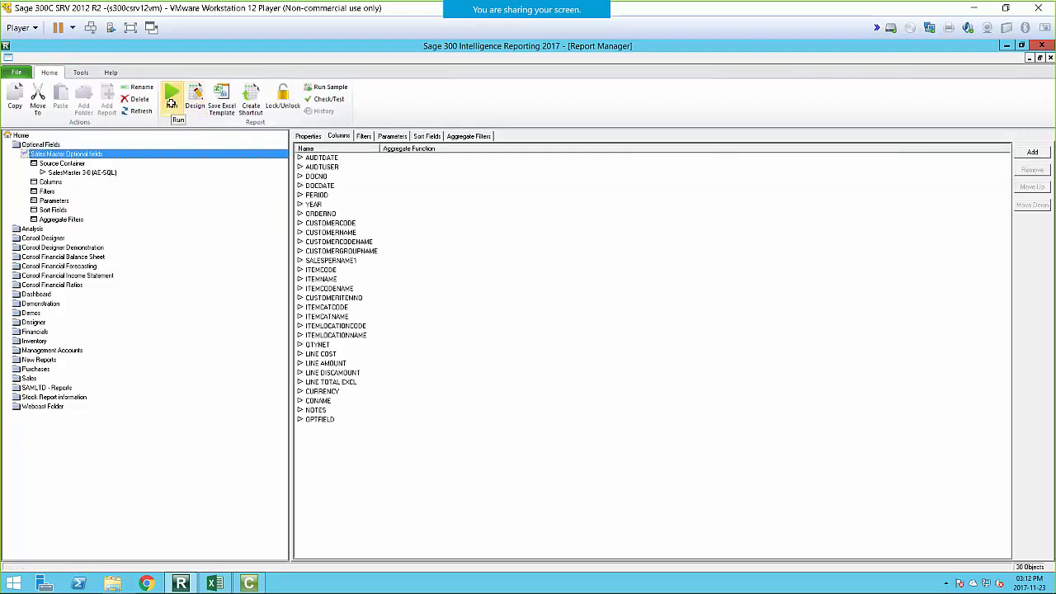
{"action": "left_click", "coordinate": [171, 101]}
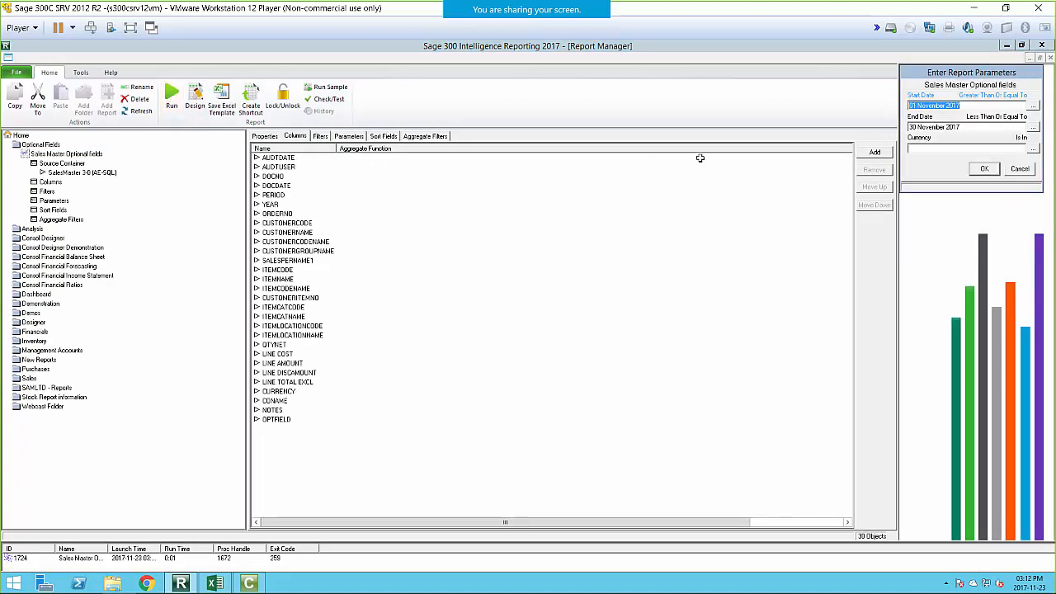
{"action": "left_click", "coordinate": [951, 106]}
{"action": "left_click_drag", "start_coordinate": [954, 106], "coordinate": [975, 106]}
{"action": "type", "text": "00"}
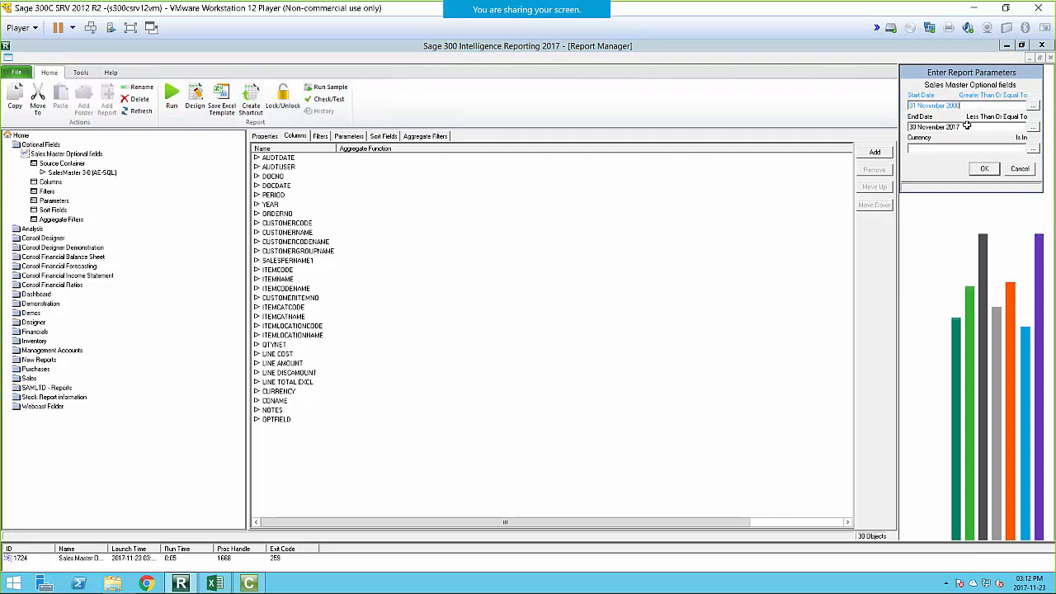
{"action": "left_click", "coordinate": [956, 127]}
{"action": "left_click", "coordinate": [963, 128]}
{"action": "left_click_drag", "start_coordinate": [963, 127], "coordinate": [971, 129]}
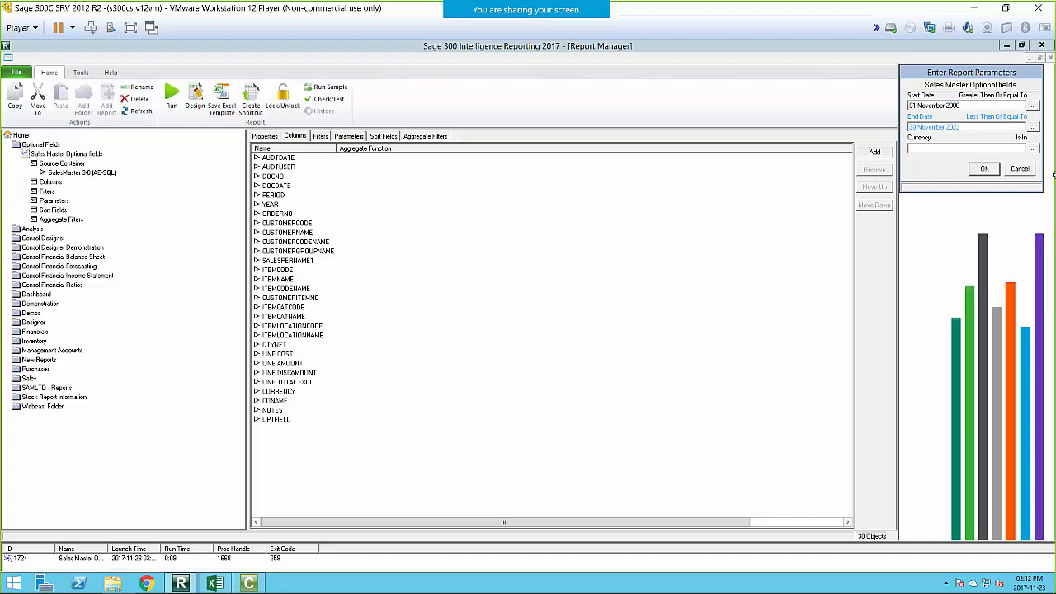
{"action": "left_click", "coordinate": [1032, 150]}
{"action": "left_click", "coordinate": [965, 183]}
{"action": "left_click", "coordinate": [1001, 182]}
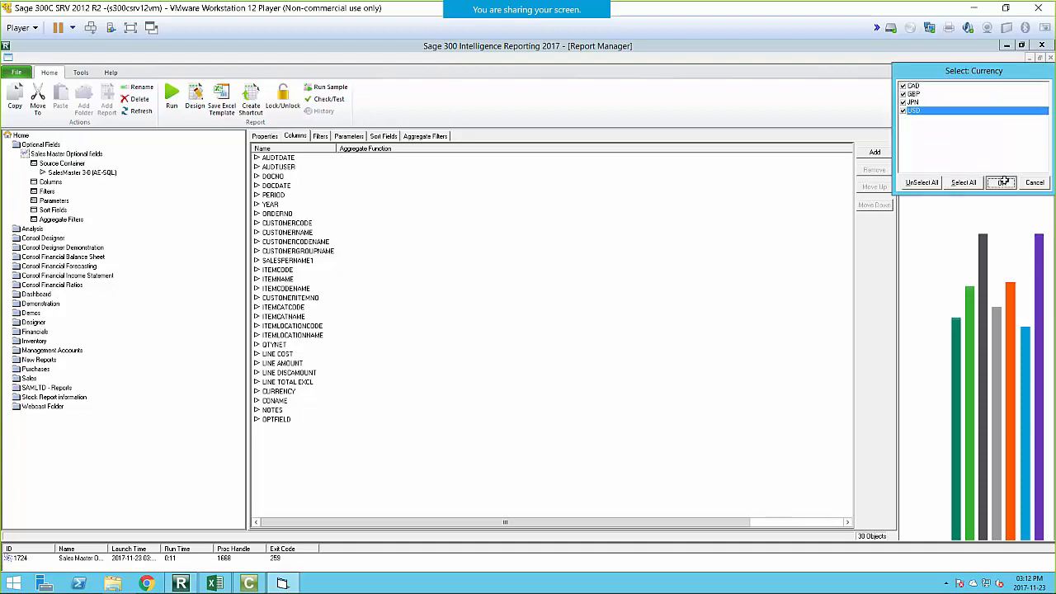
{"action": "left_click", "coordinate": [986, 170]}
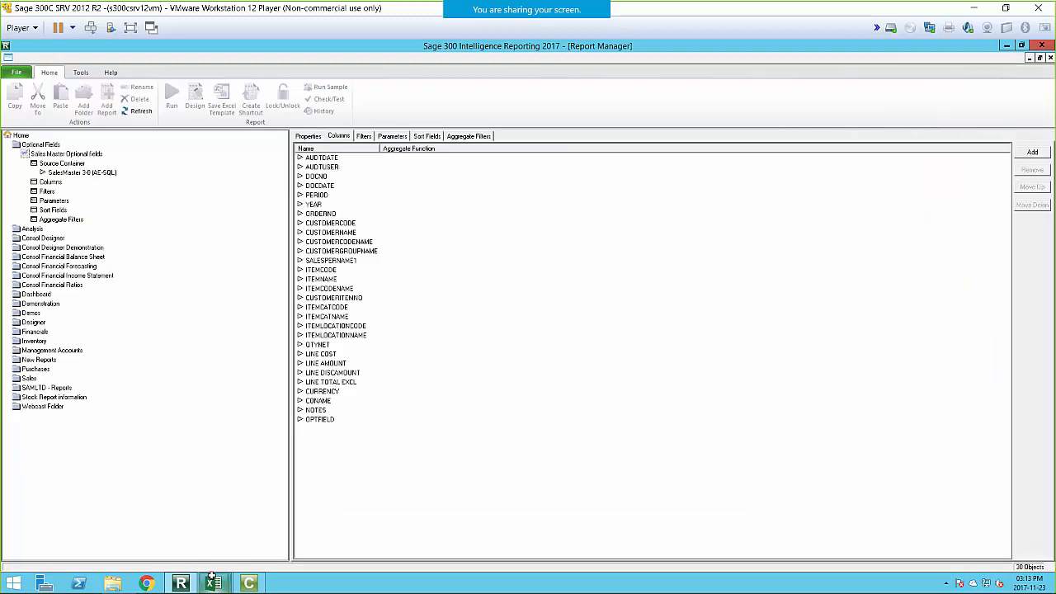
Switch to the generated Sales Master Optional fields 2 workbook in Excel and maximize its window
{"action": "mouse_move", "coordinate": [213, 583]}
{"action": "left_click", "coordinate": [272, 535]}
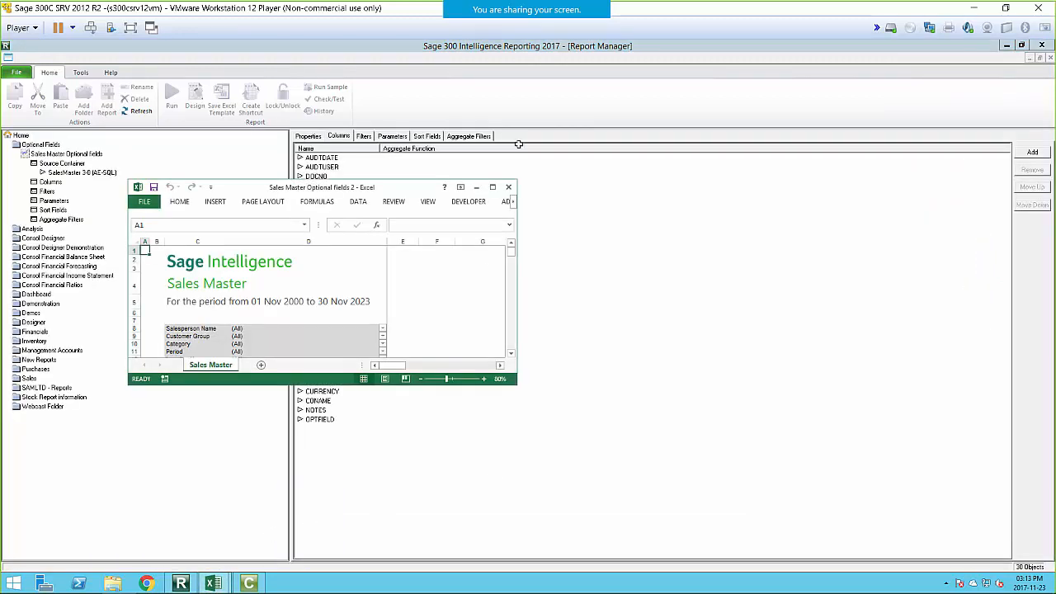
{"action": "left_click", "coordinate": [492, 187]}
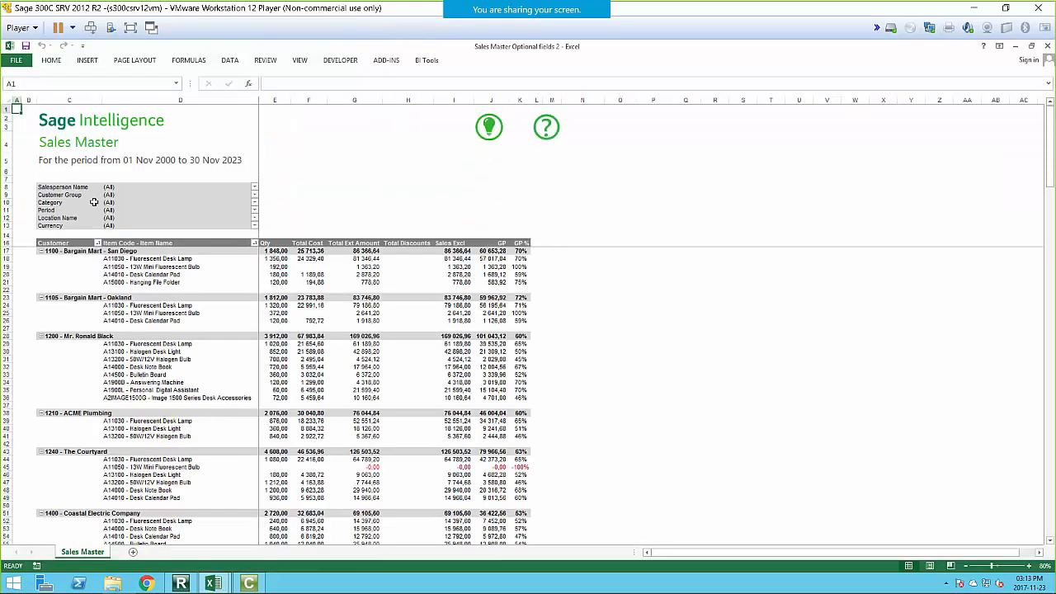
Unhide Sheet1 in the Sales Master Optional fields 2 workbook
{"action": "right_click", "coordinate": [82, 552]}
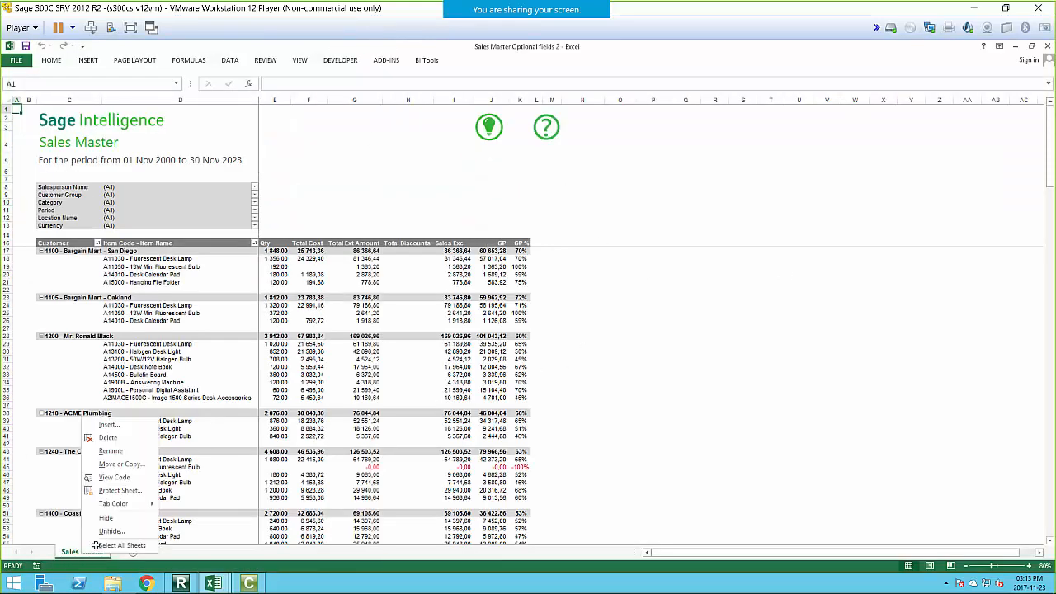
{"action": "left_click", "coordinate": [113, 531]}
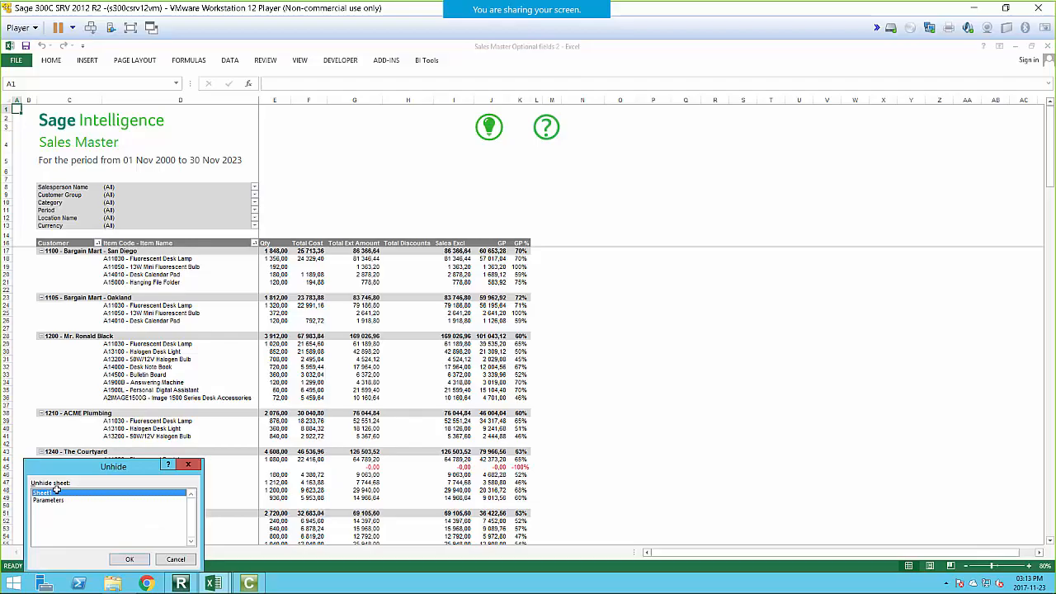
{"action": "left_click", "coordinate": [129, 559]}
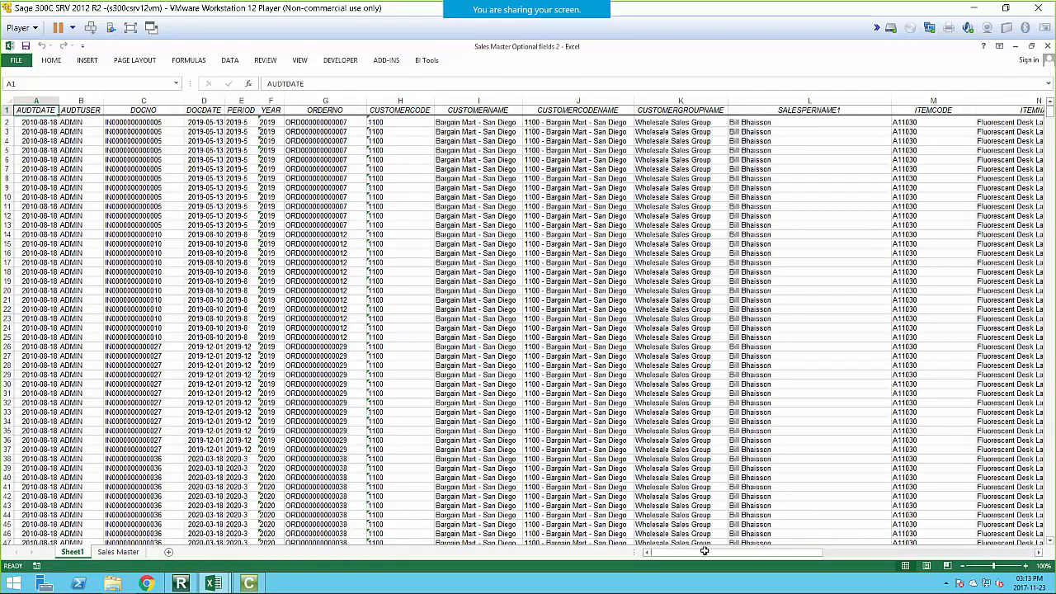
Examine the OPTFIELD and NOTES columns at the far end of the raw data on Sheet1
{"action": "left_click_drag", "start_coordinate": [704, 551], "coordinate": [935, 539]}
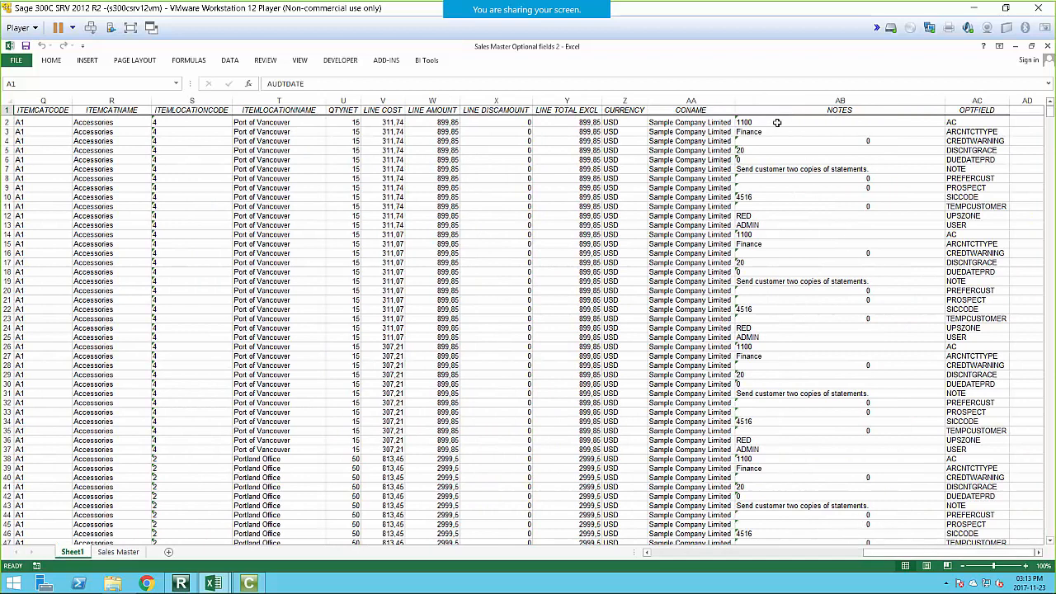
{"action": "left_click_drag", "start_coordinate": [976, 121], "coordinate": [985, 505]}
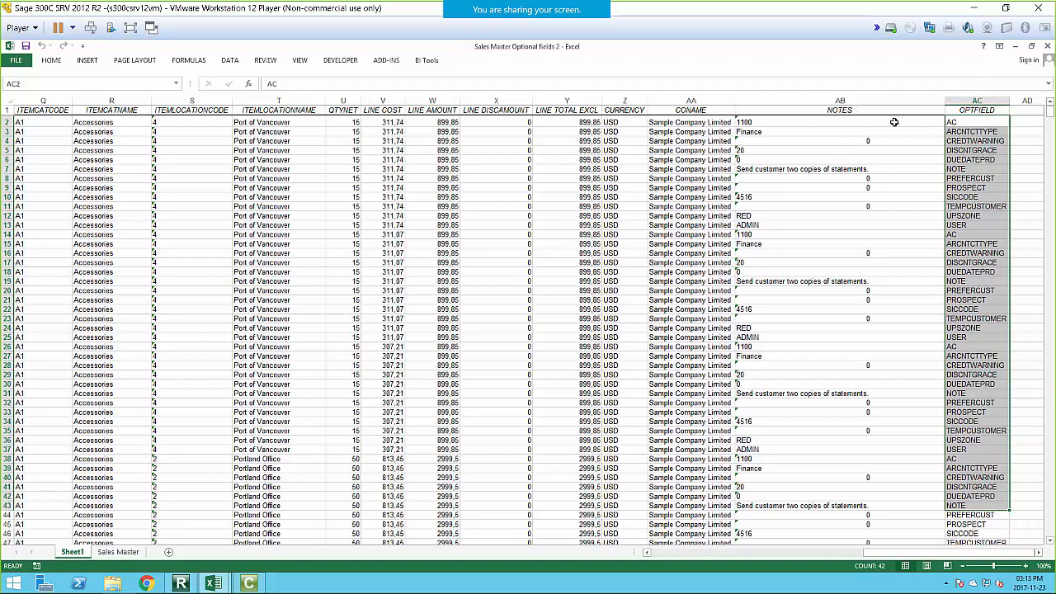
{"action": "left_click", "coordinate": [833, 110]}
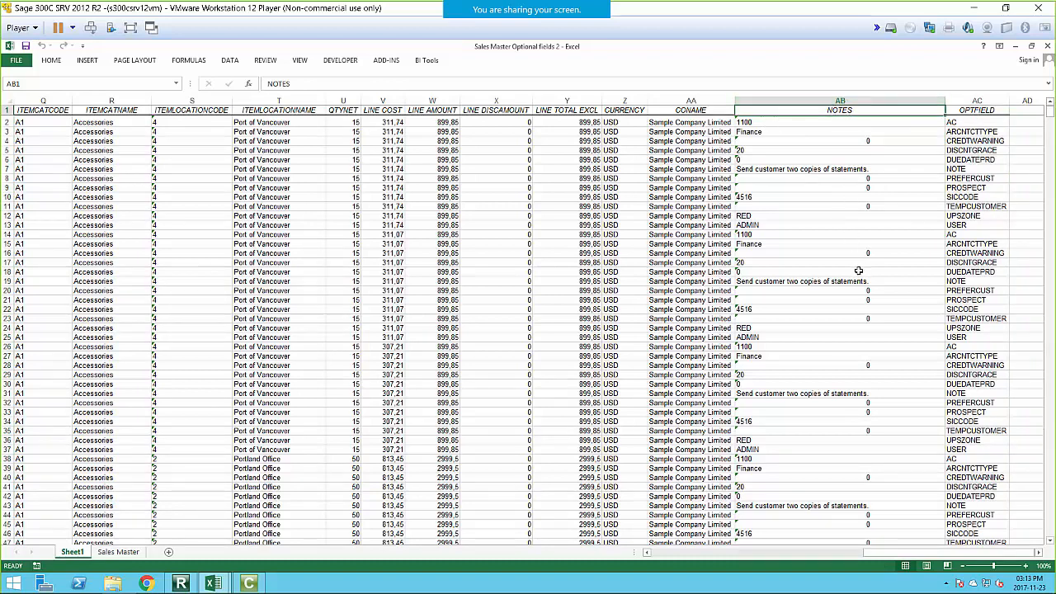
Switch to the Report Manager and add a filter to the Sales Master Optional fields report where OPTFIELD is Equal To NOTE
{"action": "left_click", "coordinate": [1014, 46]}
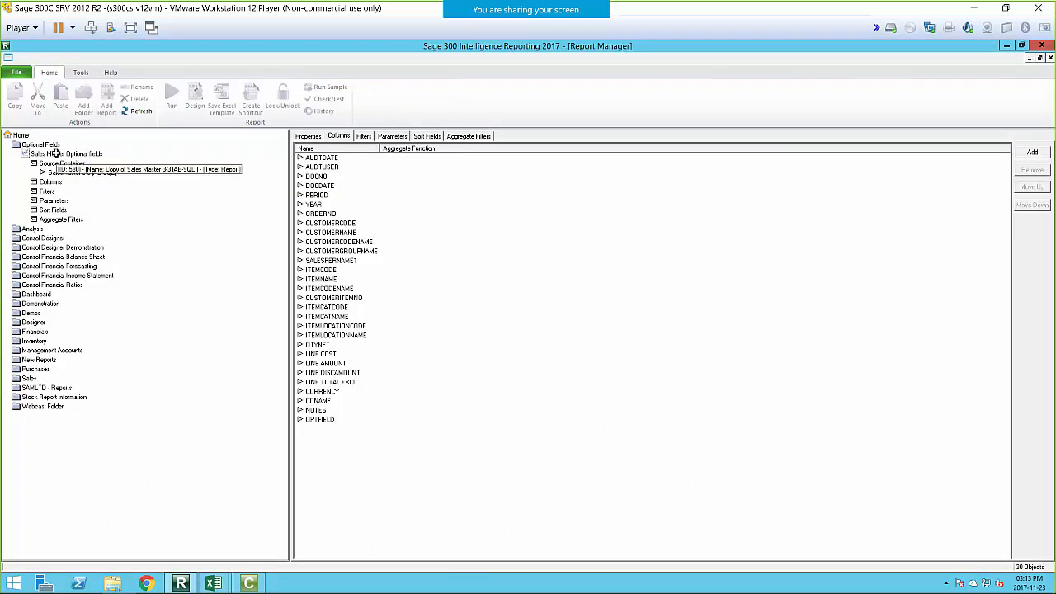
{"action": "left_click", "coordinate": [364, 136]}
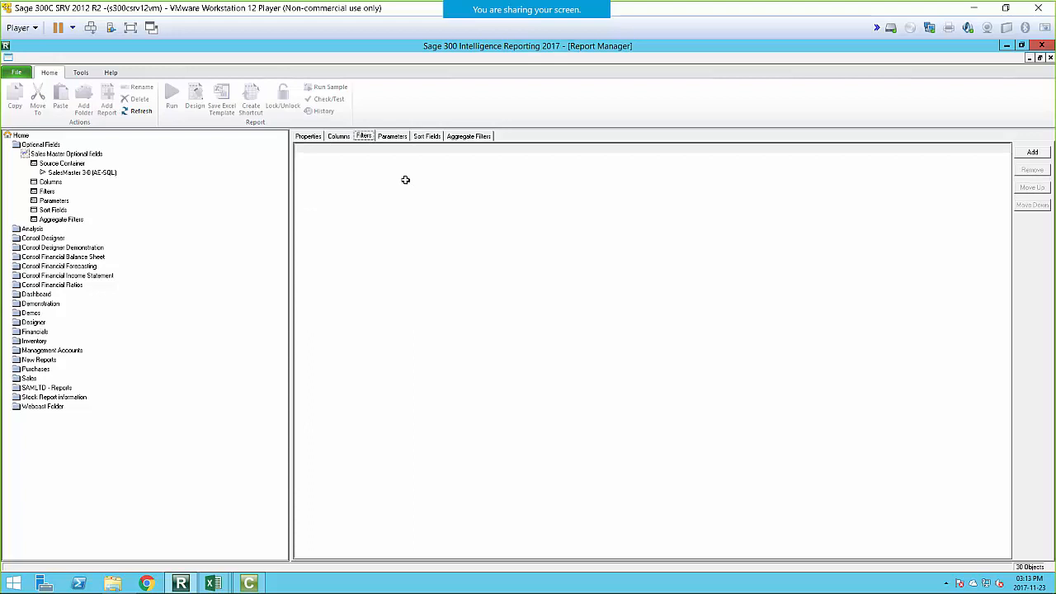
{"action": "left_click", "coordinate": [1031, 152]}
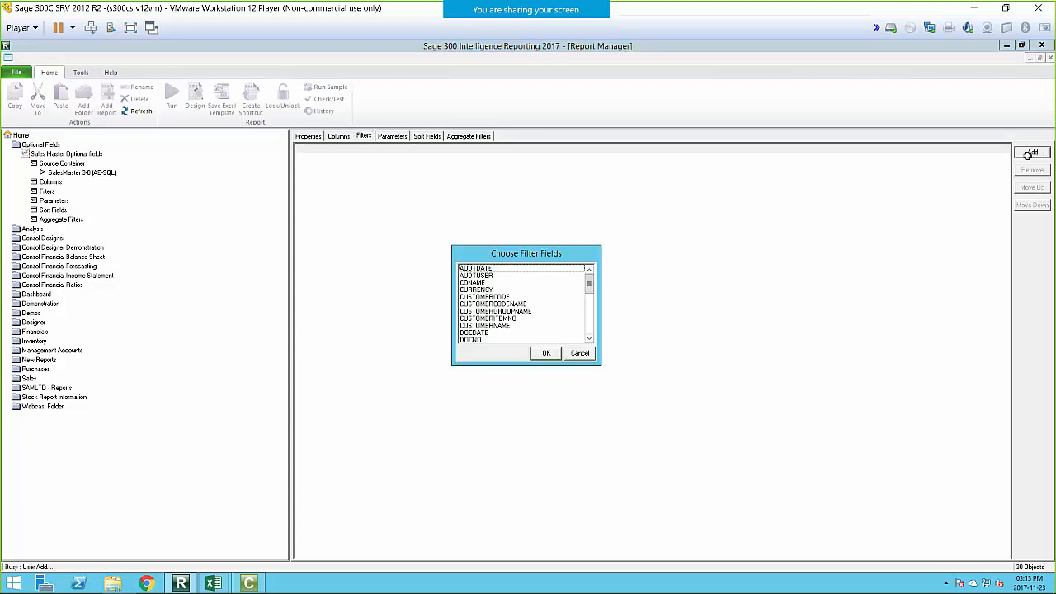
{"action": "left_click_drag", "start_coordinate": [589, 285], "coordinate": [585, 322]}
{"action": "left_click", "coordinate": [470, 319]}
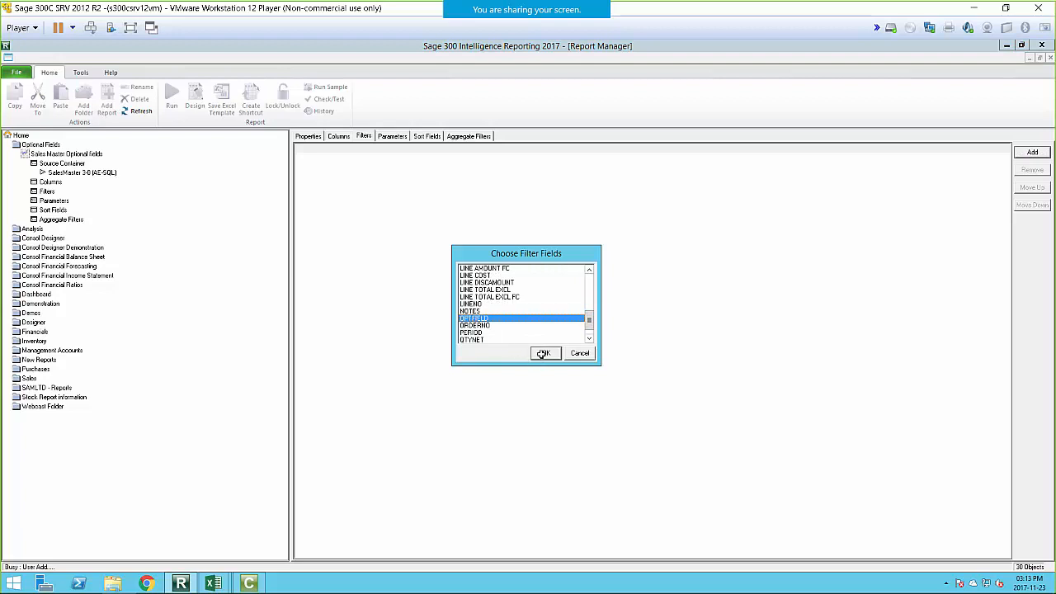
{"action": "left_click", "coordinate": [545, 353]}
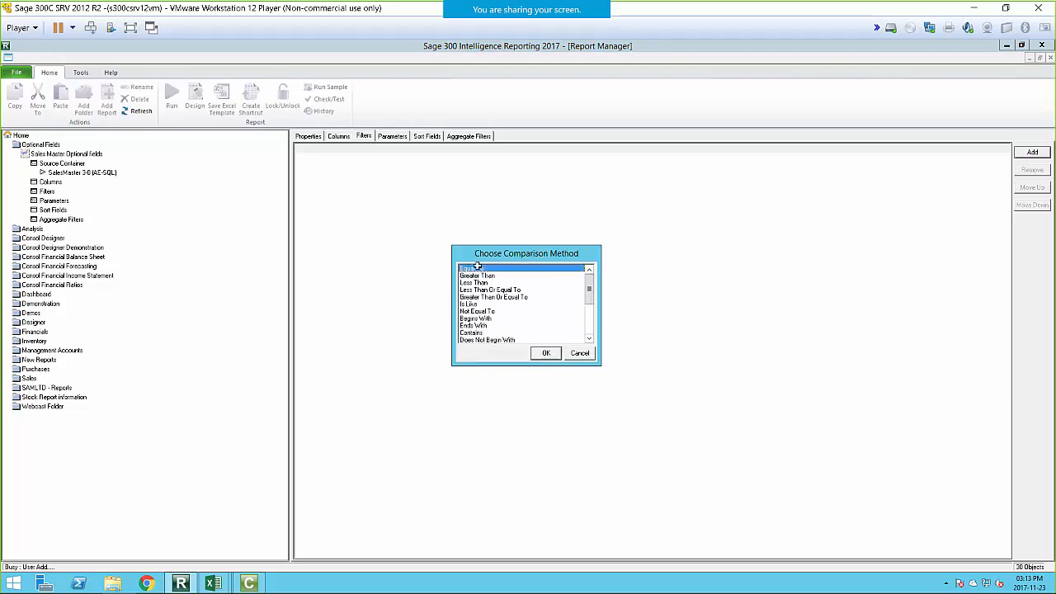
{"action": "left_click", "coordinate": [546, 353]}
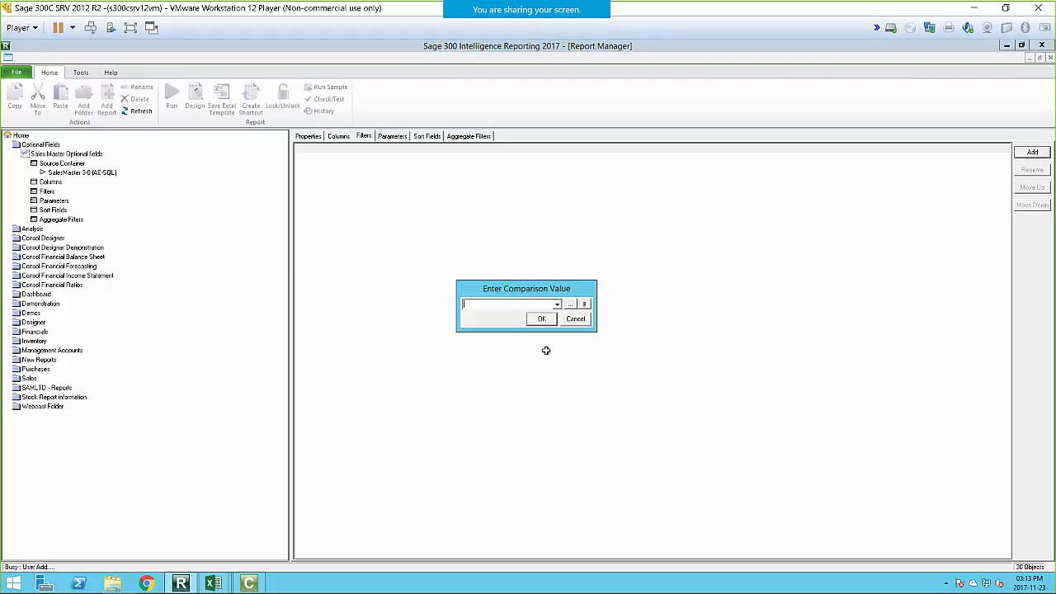
{"action": "type", "text": "AC"}
{"action": "left_click", "coordinate": [558, 305]}
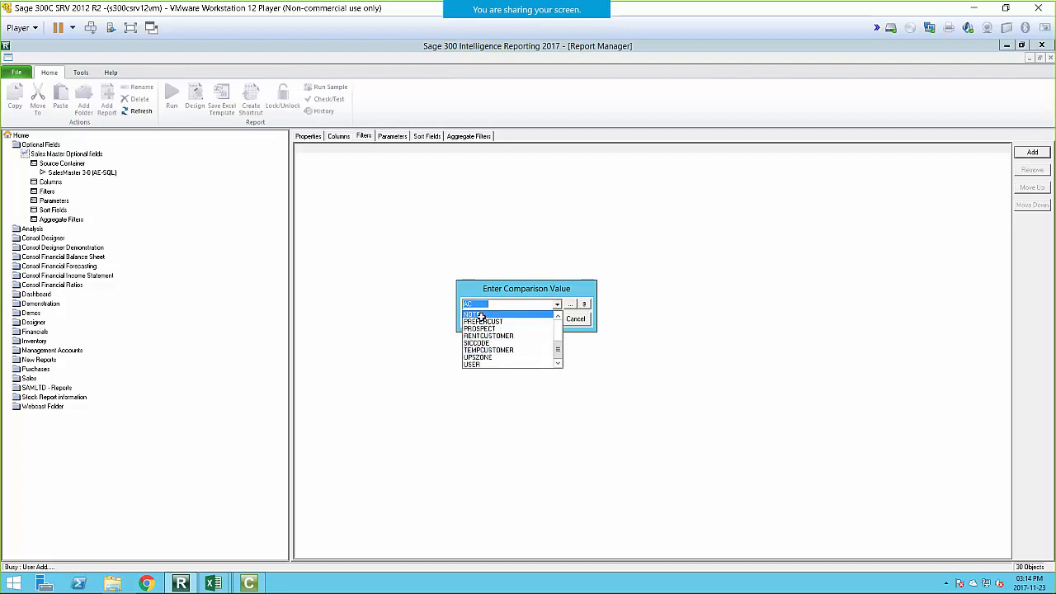
{"action": "left_click", "coordinate": [479, 316]}
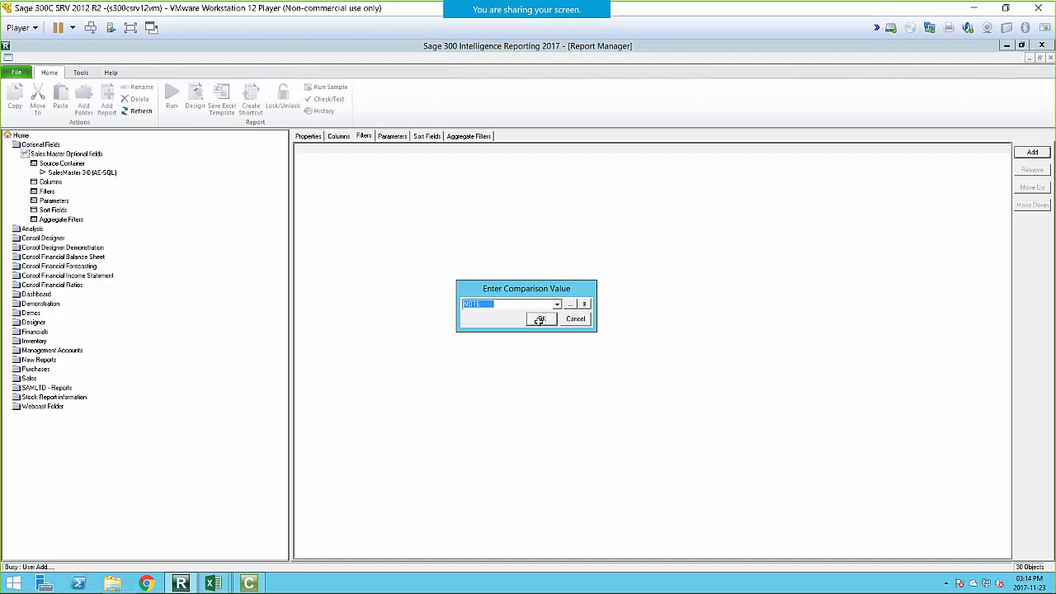
{"action": "left_click", "coordinate": [538, 319]}
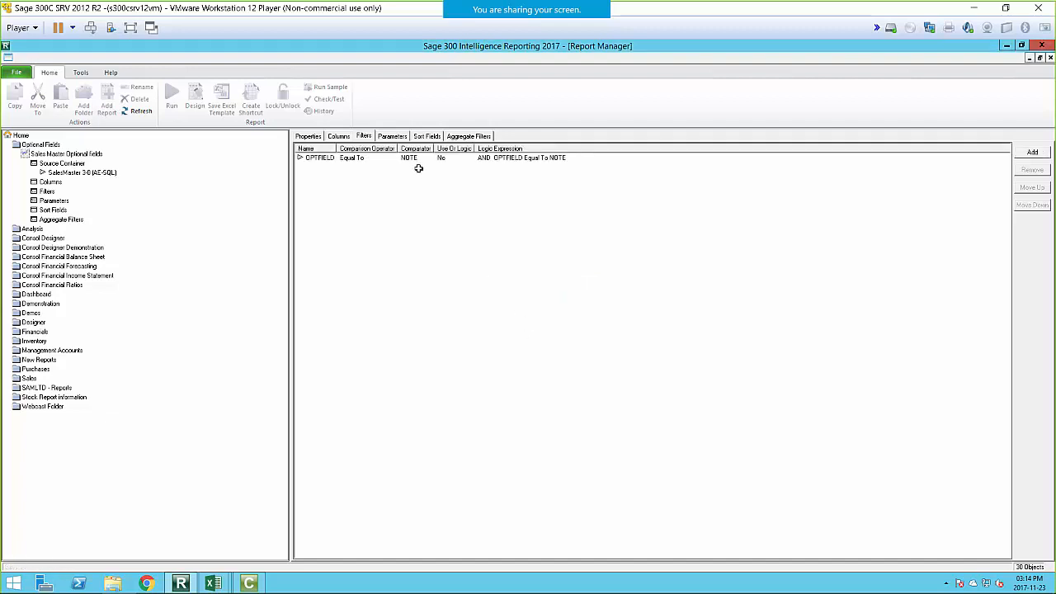
Remove the OPTFIELD field from the report's columns and confirm the removal
{"action": "left_click", "coordinate": [333, 135]}
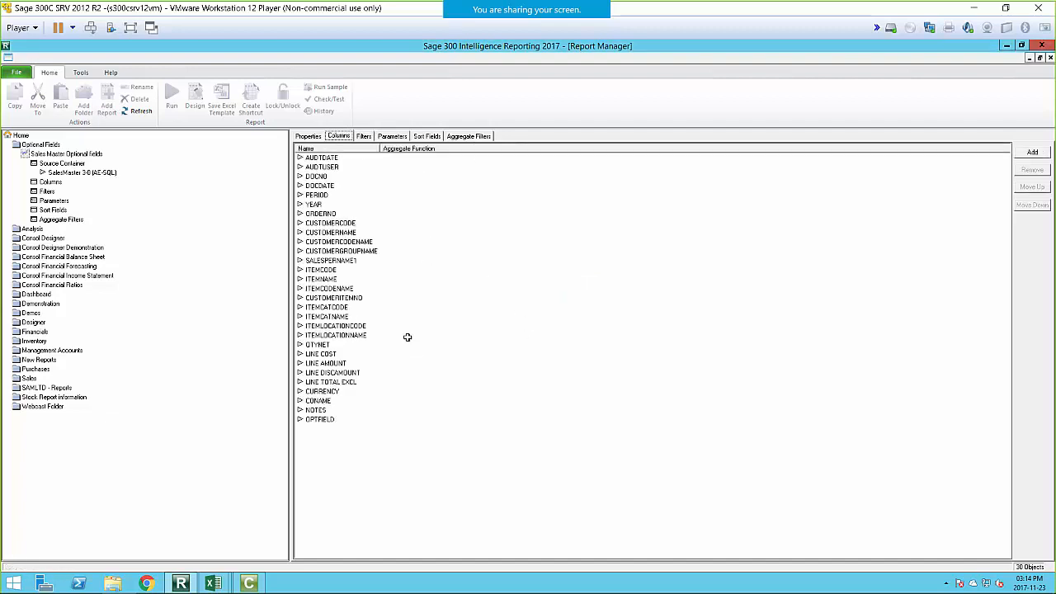
{"action": "left_click", "coordinate": [320, 421]}
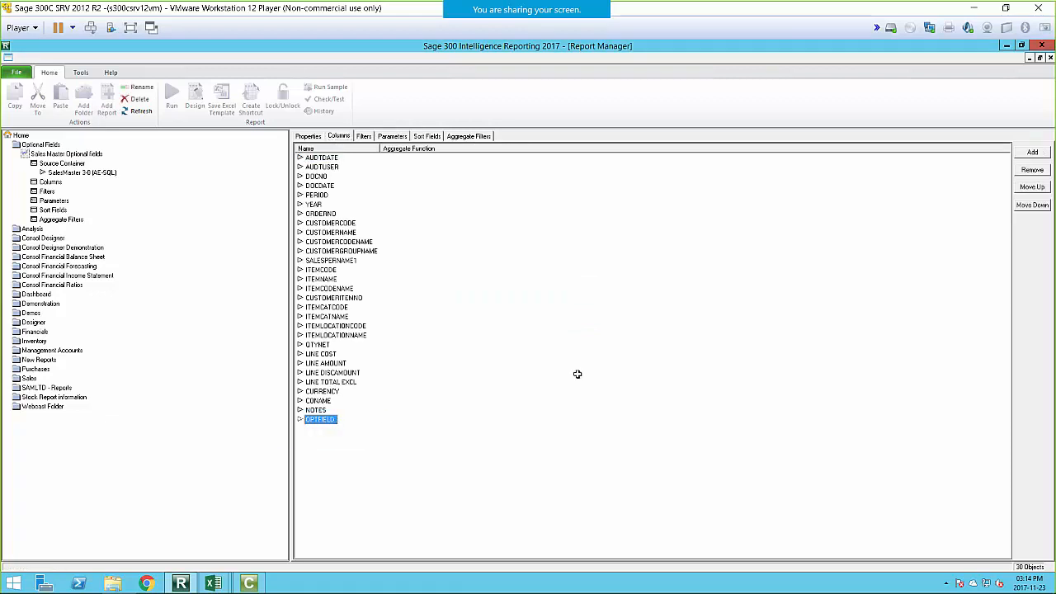
{"action": "left_click", "coordinate": [1033, 170]}
{"action": "left_click", "coordinate": [561, 350]}
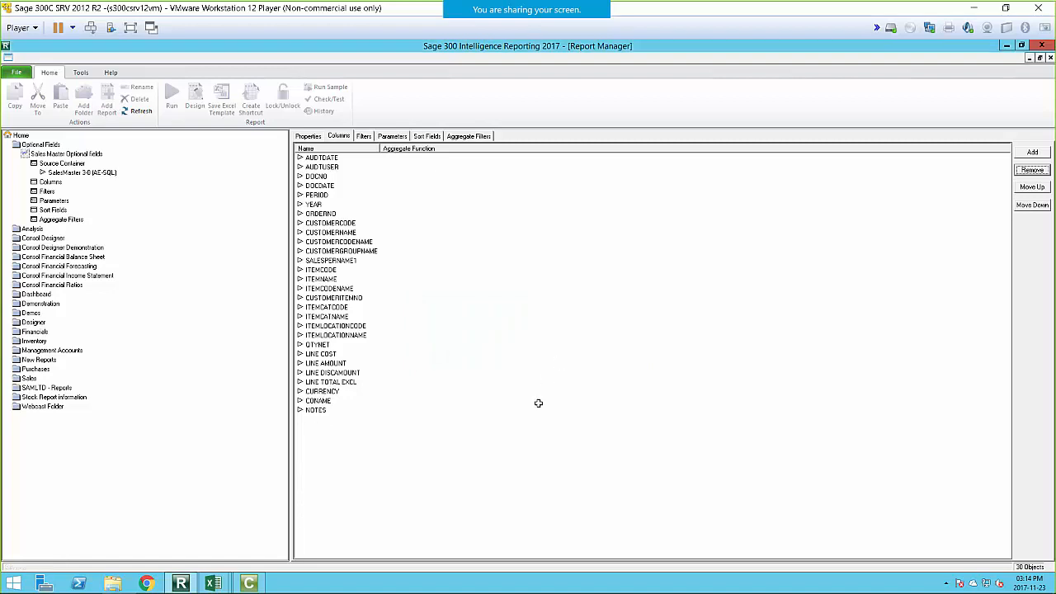
Run the filtered Sales Master Optional fields report from 01 November 2000 to 30 November 2023 for all currencies
{"action": "left_click", "coordinate": [71, 154]}
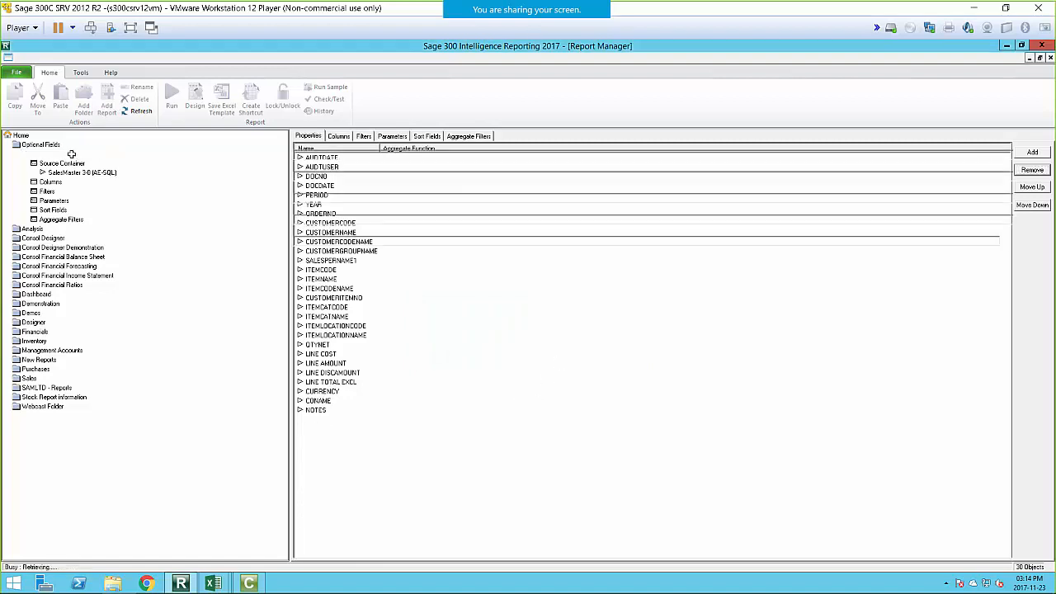
{"action": "left_click", "coordinate": [174, 95]}
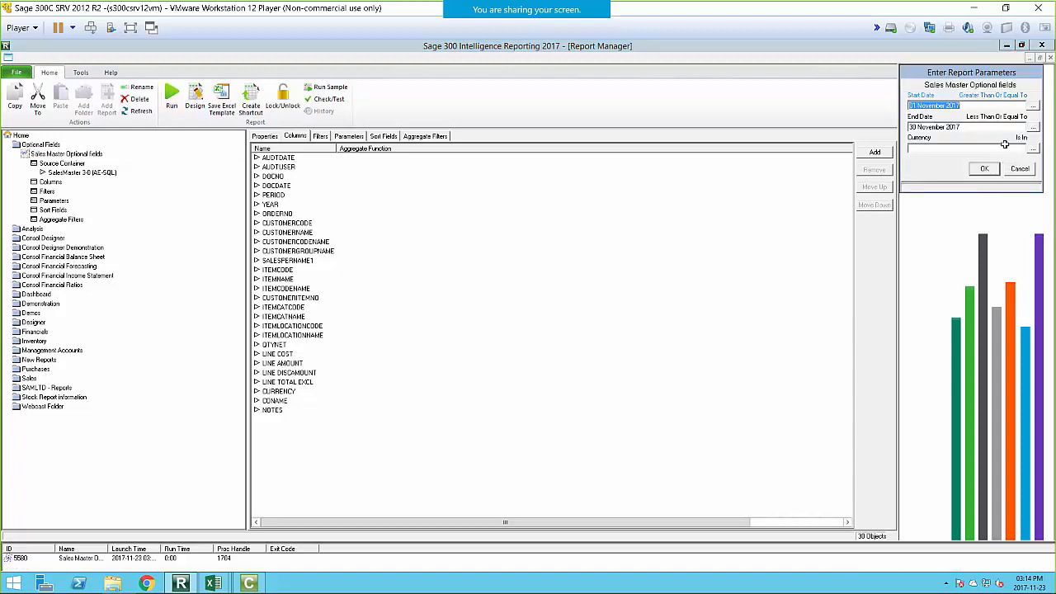
{"action": "left_click", "coordinate": [954, 105]}
{"action": "left_click_drag", "start_coordinate": [952, 104], "coordinate": [967, 105]}
{"action": "type", "text": "00"}
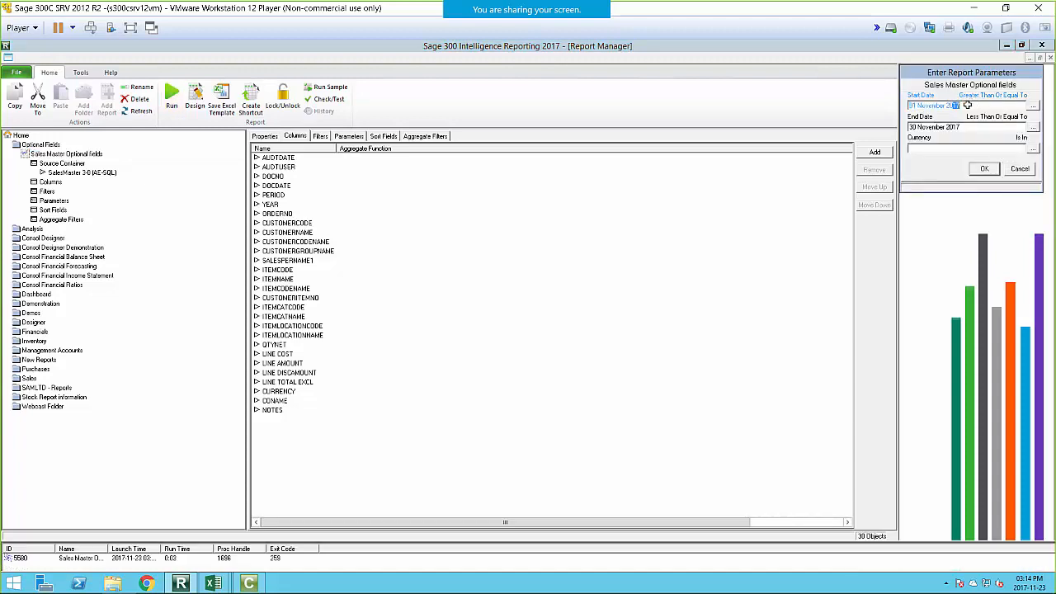
{"action": "left_click", "coordinate": [955, 126]}
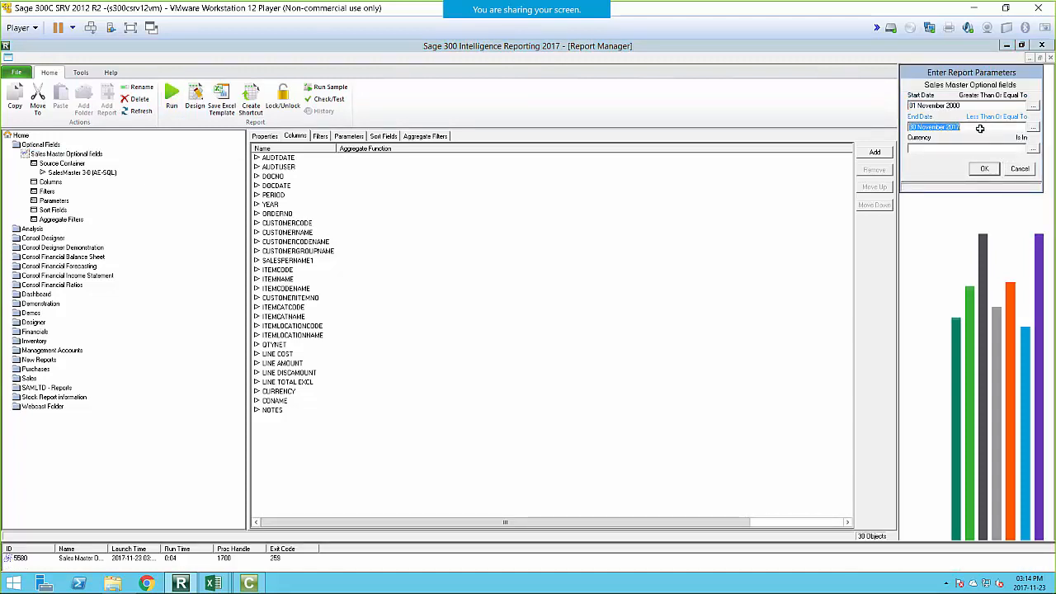
{"action": "left_click_drag", "start_coordinate": [953, 127], "coordinate": [972, 129]}
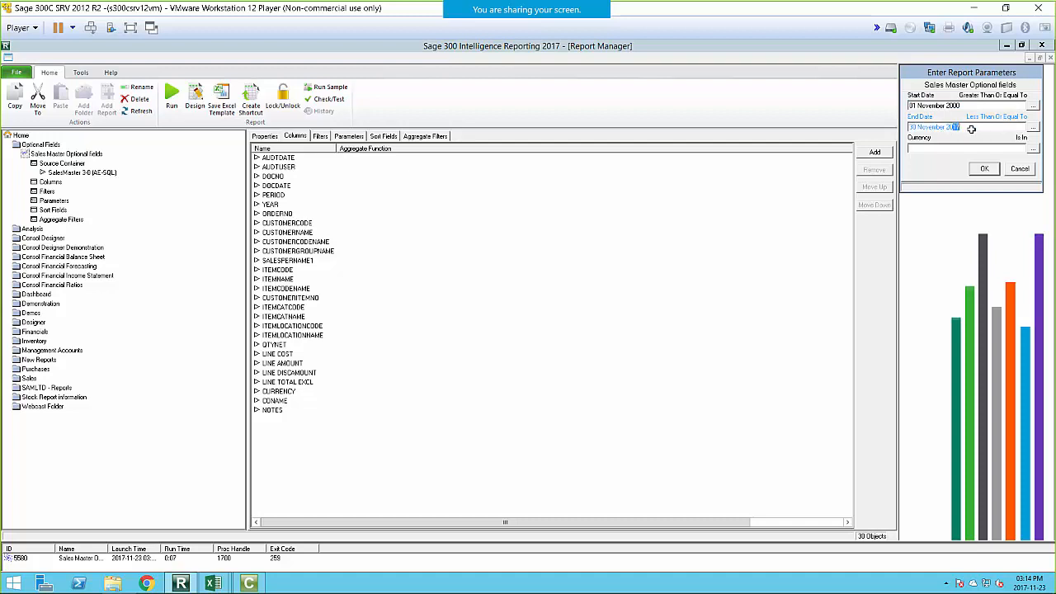
{"action": "left_click", "coordinate": [1033, 149]}
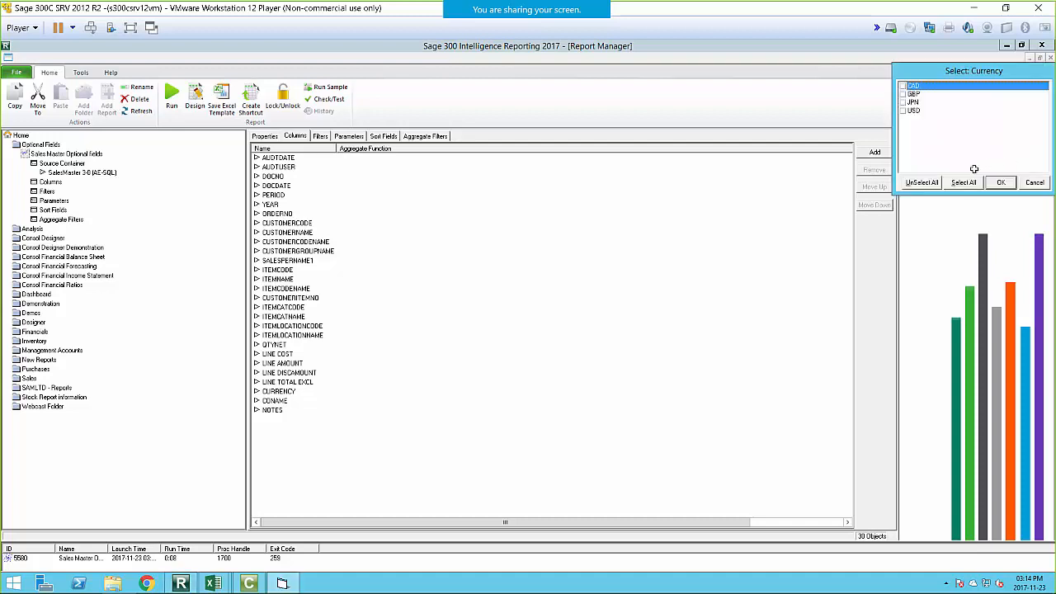
{"action": "left_click", "coordinate": [964, 182]}
{"action": "left_click", "coordinate": [1001, 182]}
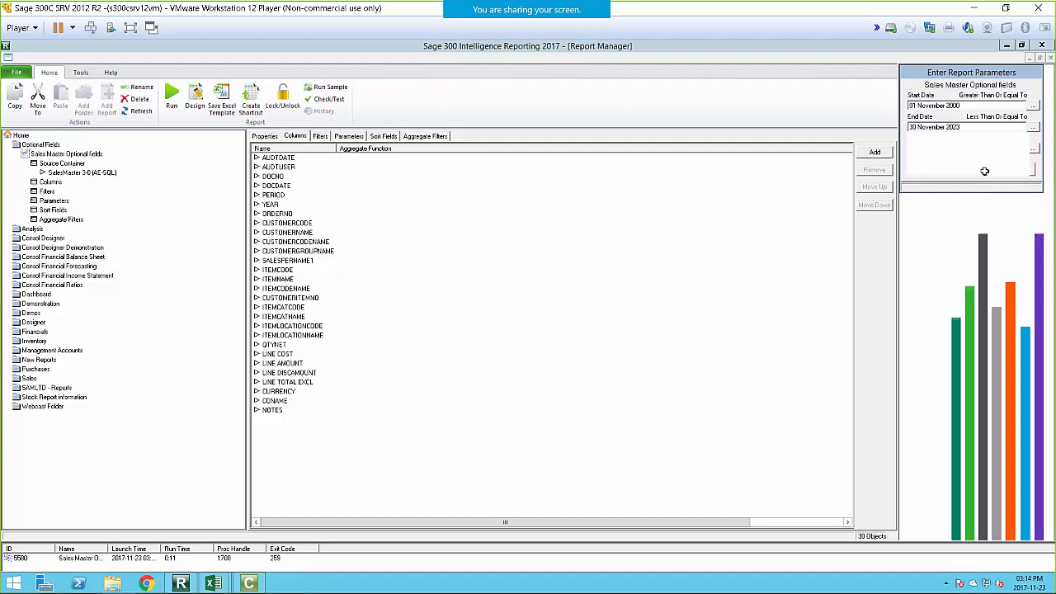
{"action": "left_click", "coordinate": [984, 171]}
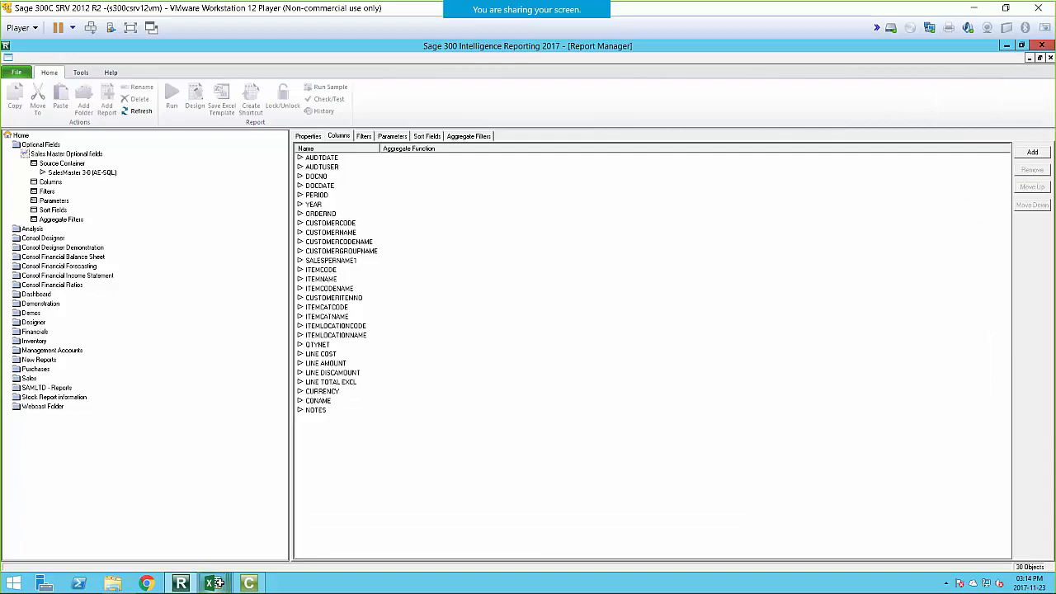
Switch to the Sales Master Optional fields 3 workbook in Excel, maximize its window and unhide Sheet1
{"action": "mouse_move", "coordinate": [216, 583]}
{"action": "left_click", "coordinate": [371, 530]}
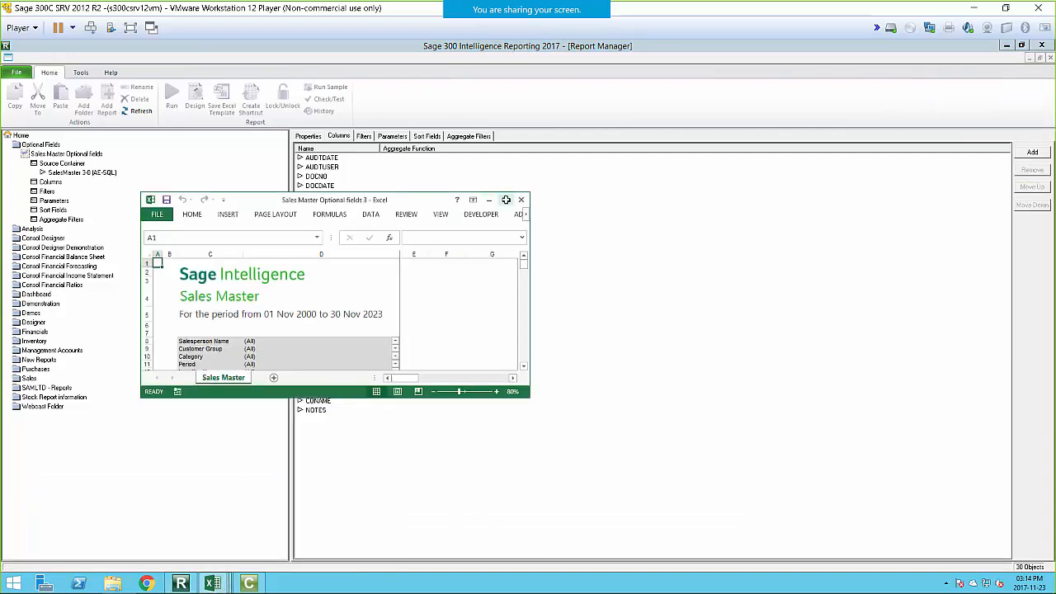
{"action": "left_click", "coordinate": [505, 199]}
{"action": "right_click", "coordinate": [79, 551]}
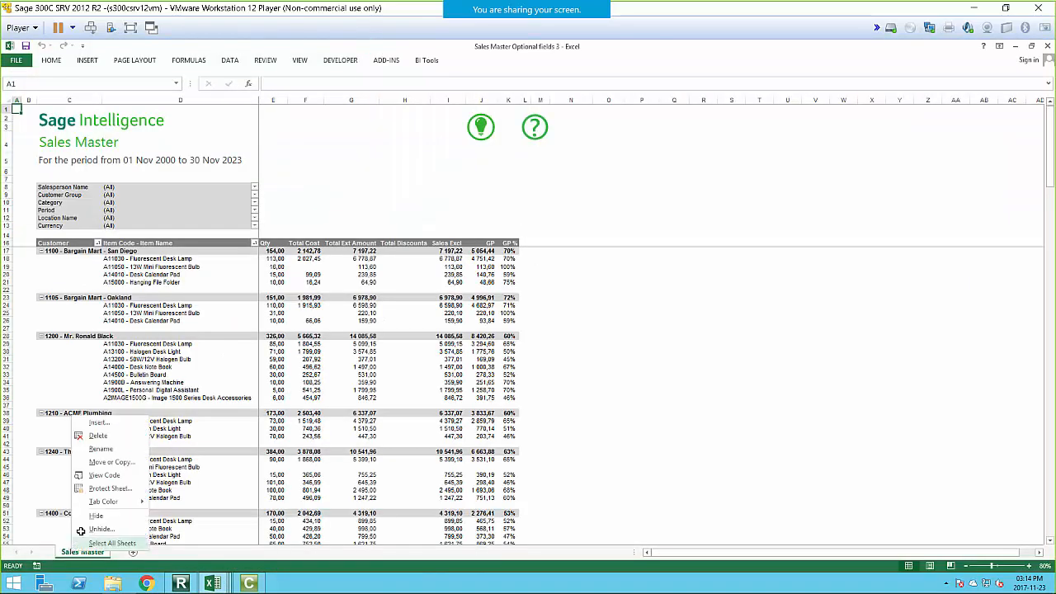
{"action": "left_click", "coordinate": [99, 528]}
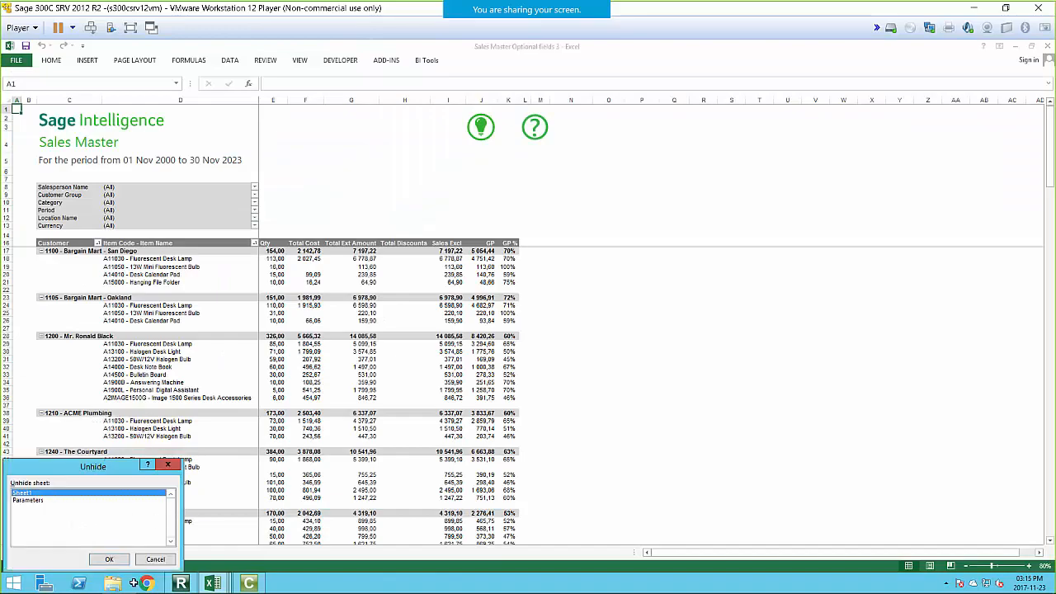
{"action": "left_click", "coordinate": [109, 559]}
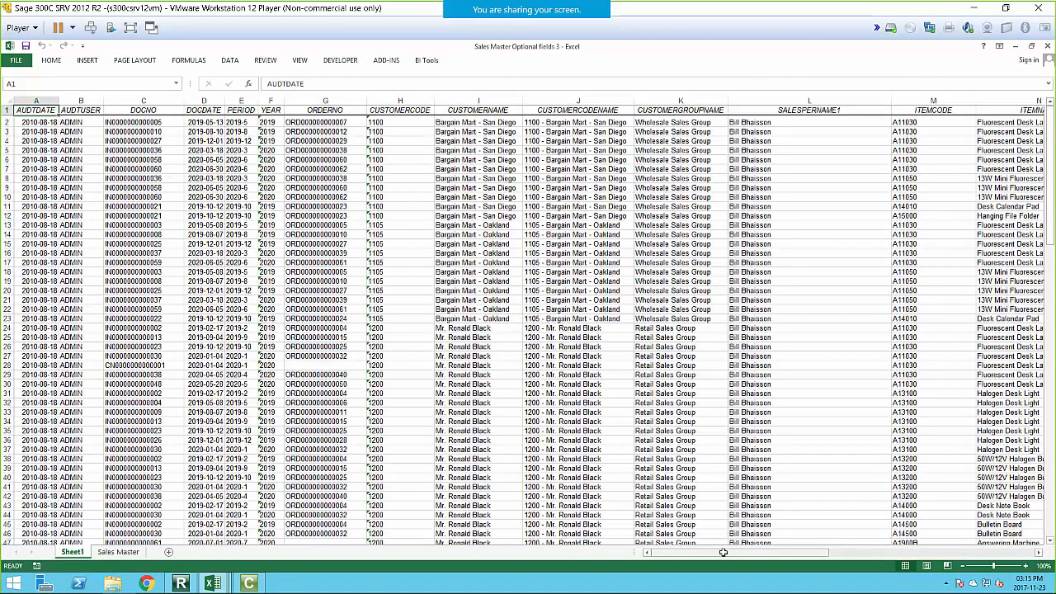
Review the NOTES column on Sheet1 down to the last data row and back to the first
{"action": "left_click_drag", "start_coordinate": [723, 552], "coordinate": [937, 552]}
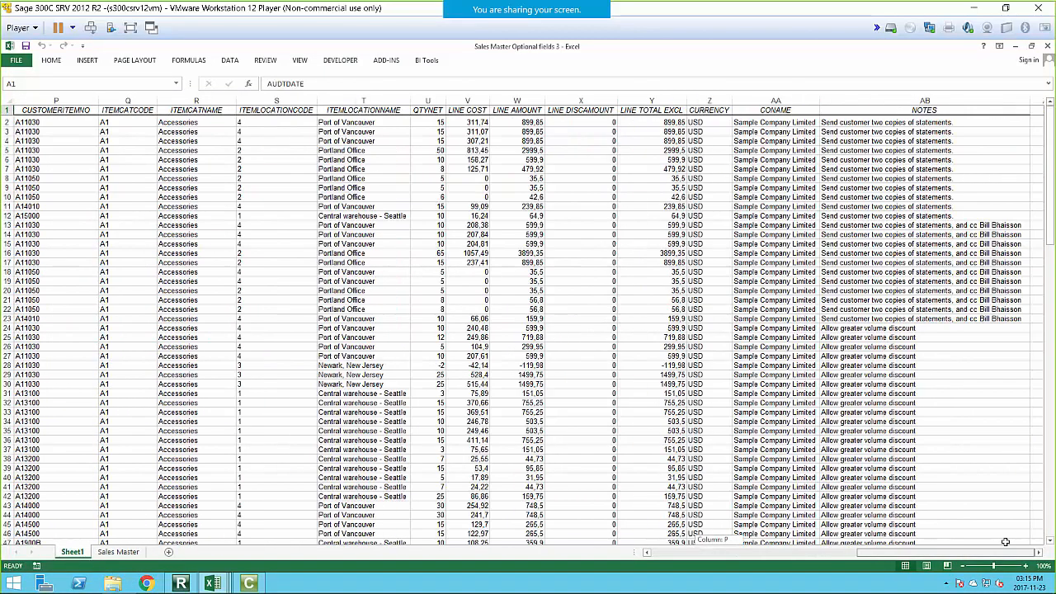
{"action": "left_click", "coordinate": [921, 110]}
{"action": "left_click_drag", "start_coordinate": [876, 124], "coordinate": [922, 481]}
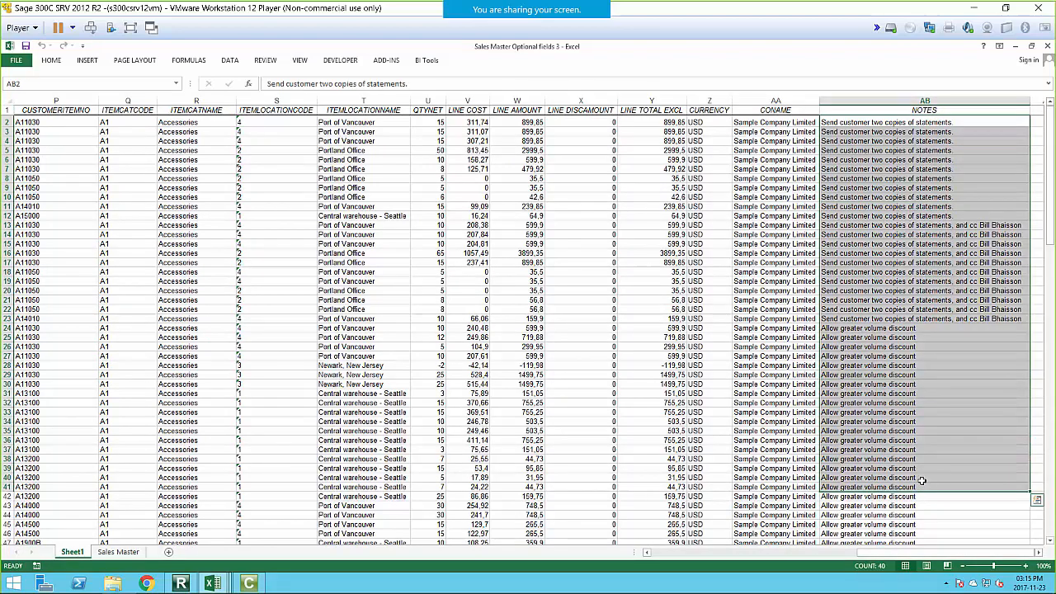
{"action": "scroll", "coordinate": [922, 481], "scroll_direction": "down", "scroll_amount": 20}
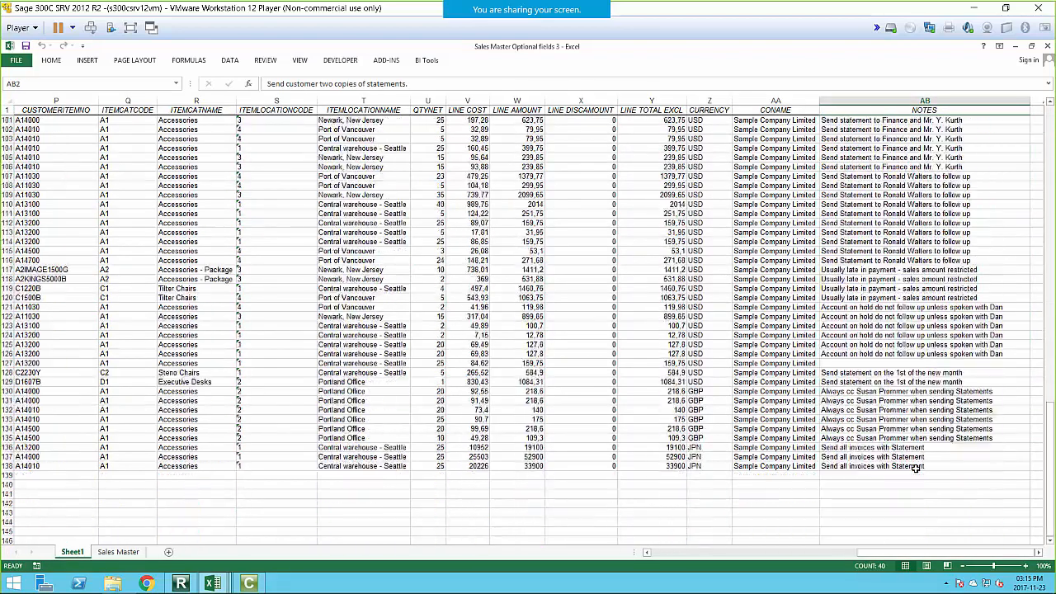
{"action": "scroll", "coordinate": [916, 468], "scroll_direction": "up", "scroll_amount": 20}
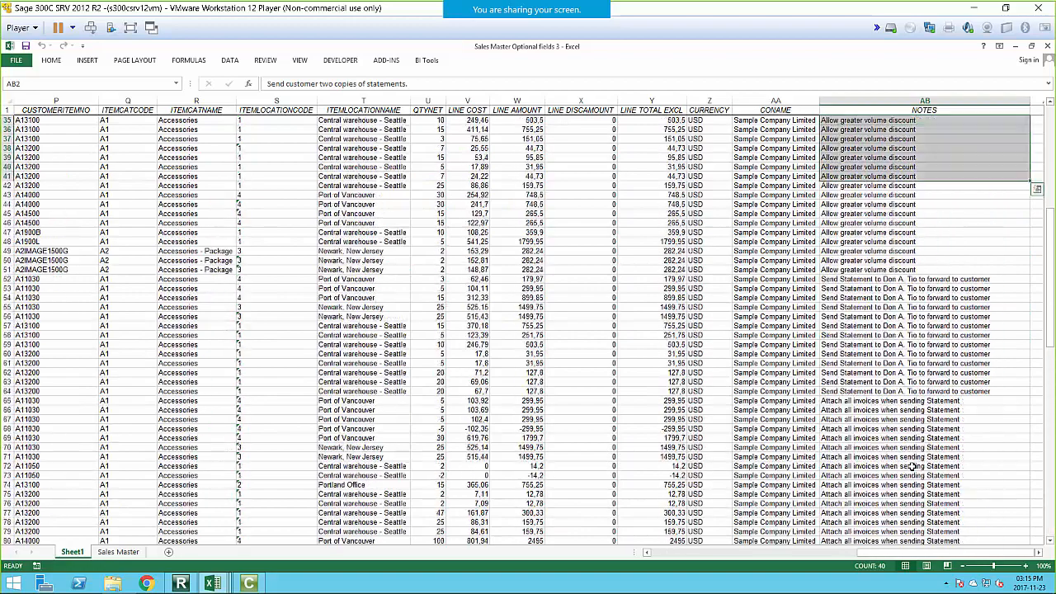
{"action": "scroll", "coordinate": [913, 466], "scroll_direction": "up", "scroll_amount": 11}
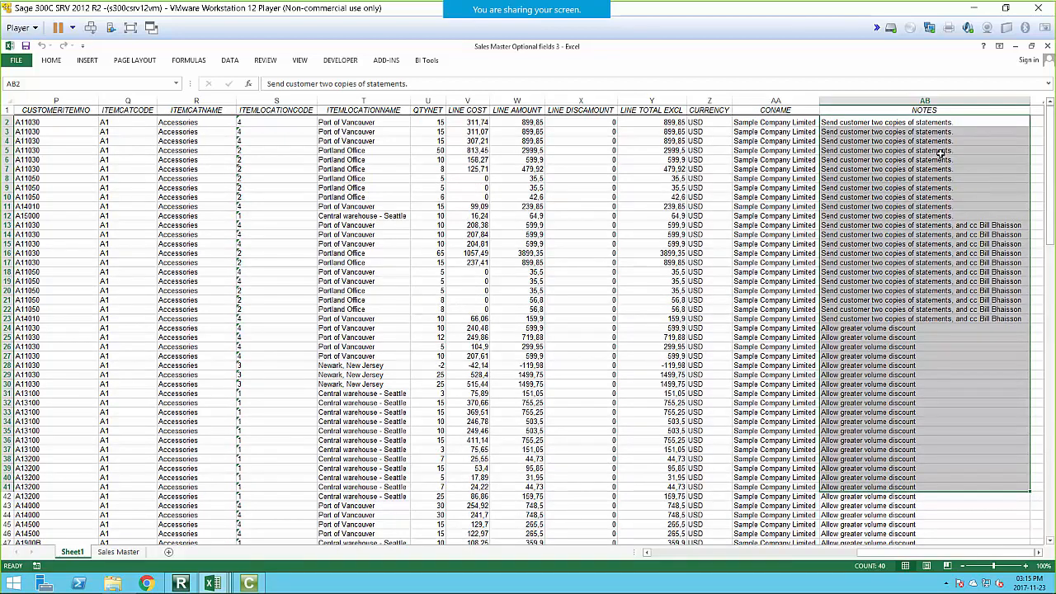
Return to the Report Manager, delete the OPTFIELD filter from the Sales Master Optional fields report and confirm the deletion
{"action": "left_click", "coordinate": [1014, 46]}
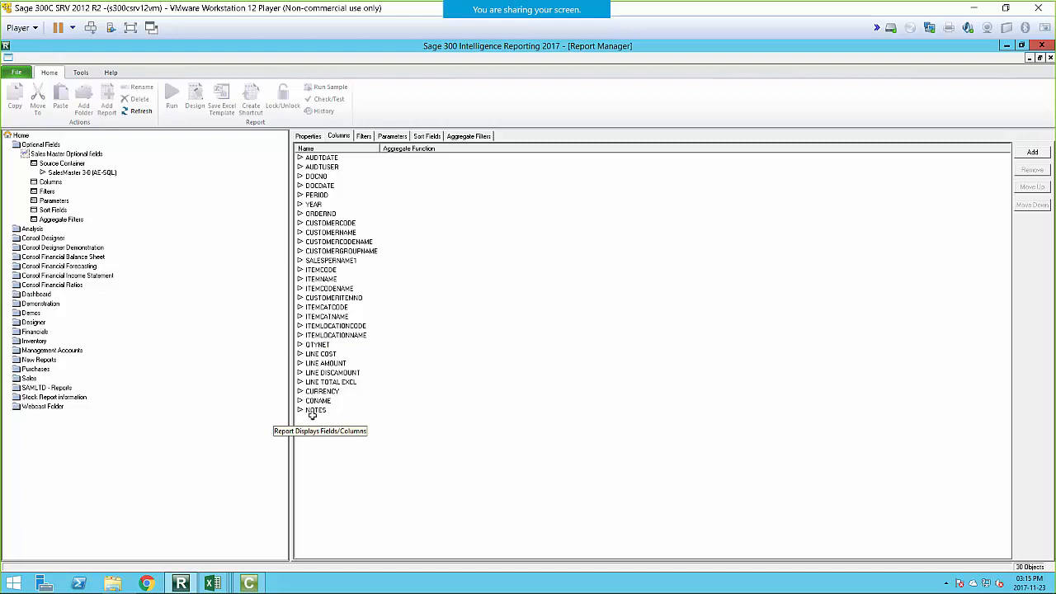
{"action": "left_click", "coordinate": [364, 135]}
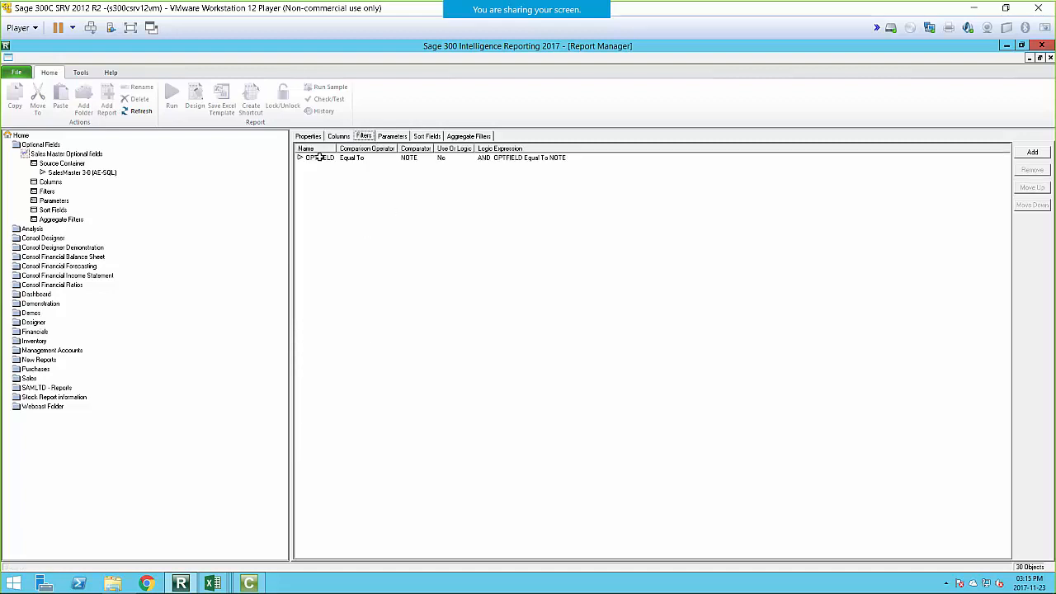
{"action": "left_click", "coordinate": [307, 158]}
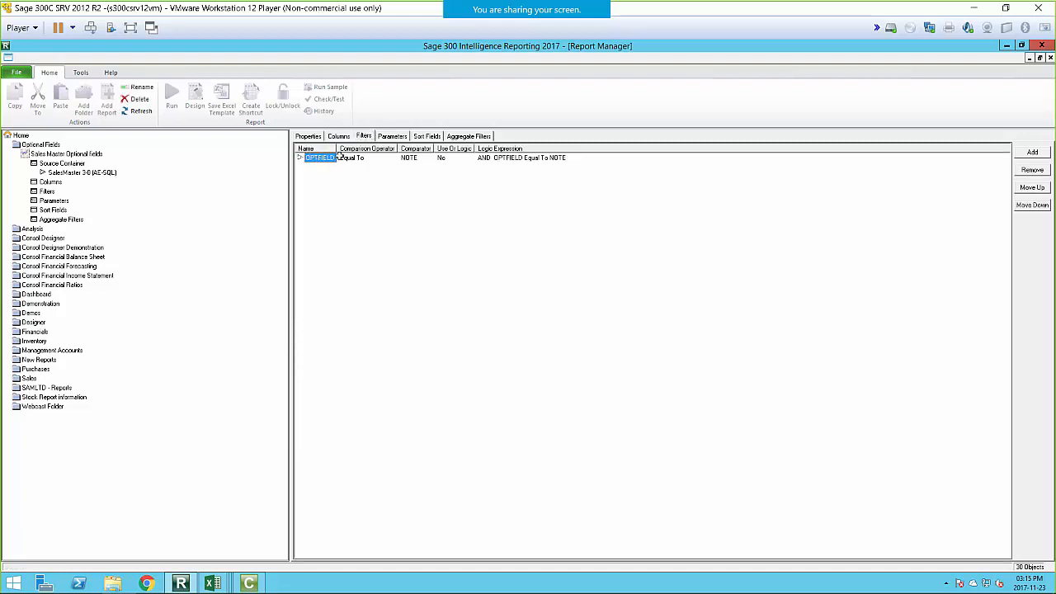
{"action": "left_click", "coordinate": [1032, 170]}
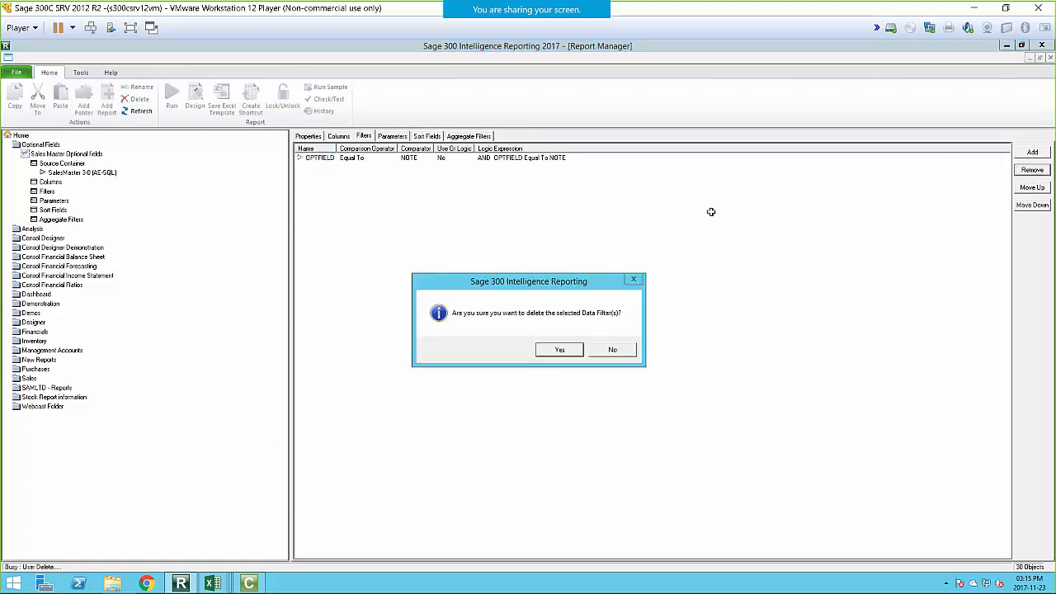
{"action": "left_click", "coordinate": [554, 349]}
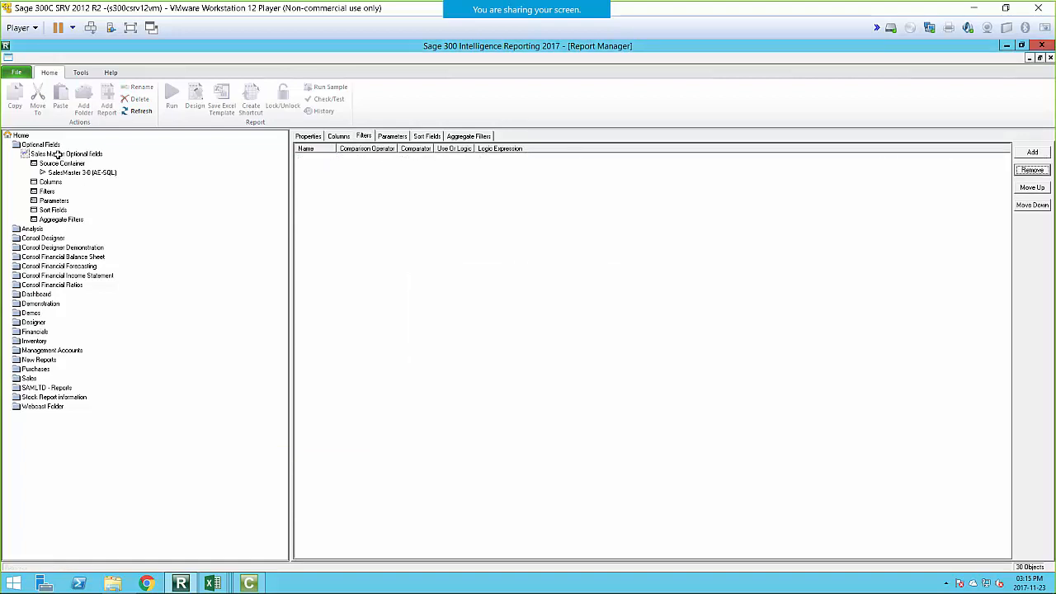
In the Connector, open the SalesMaster 3-0 container's join for editing and append WHERE [ARCUSO].[OPTFIELD] = 'NOTES' after the ARCUSO join
{"action": "left_click", "coordinate": [248, 583]}
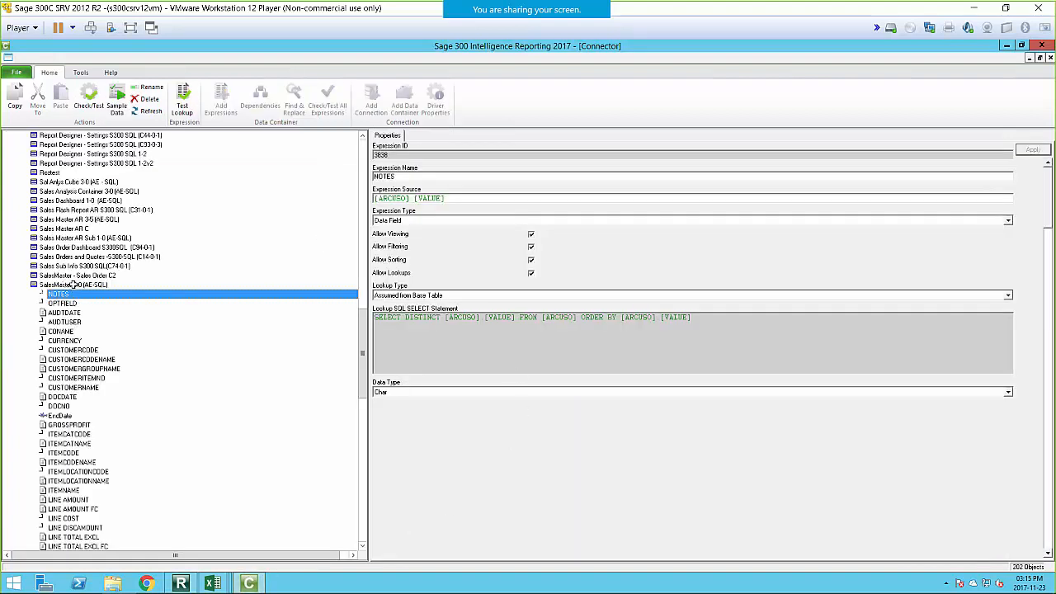
{"action": "left_click", "coordinate": [59, 284]}
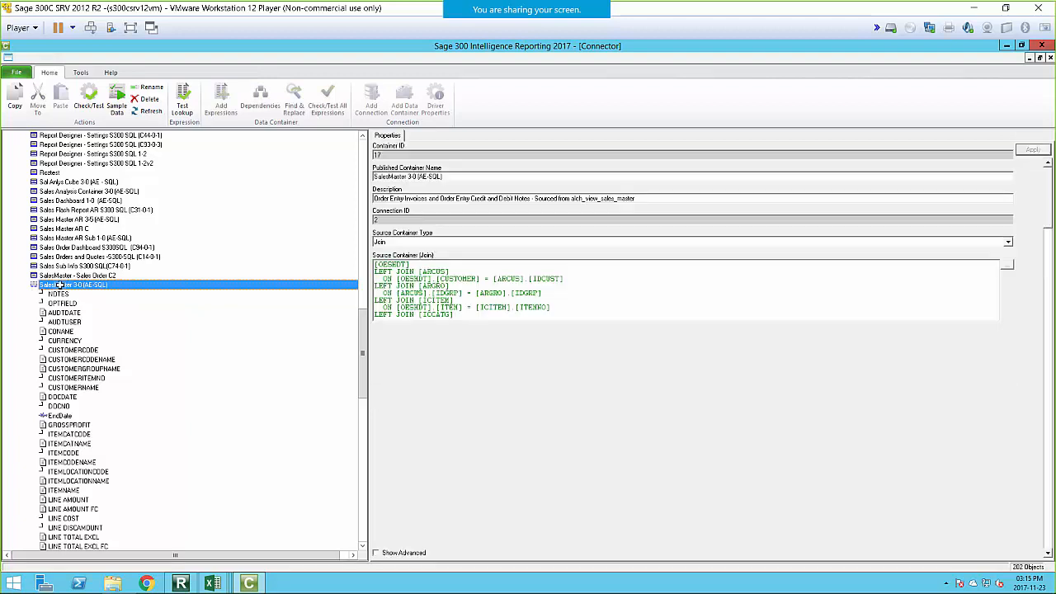
{"action": "left_click_drag", "start_coordinate": [77, 285], "coordinate": [1006, 265]}
{"action": "left_click", "coordinate": [1007, 265]}
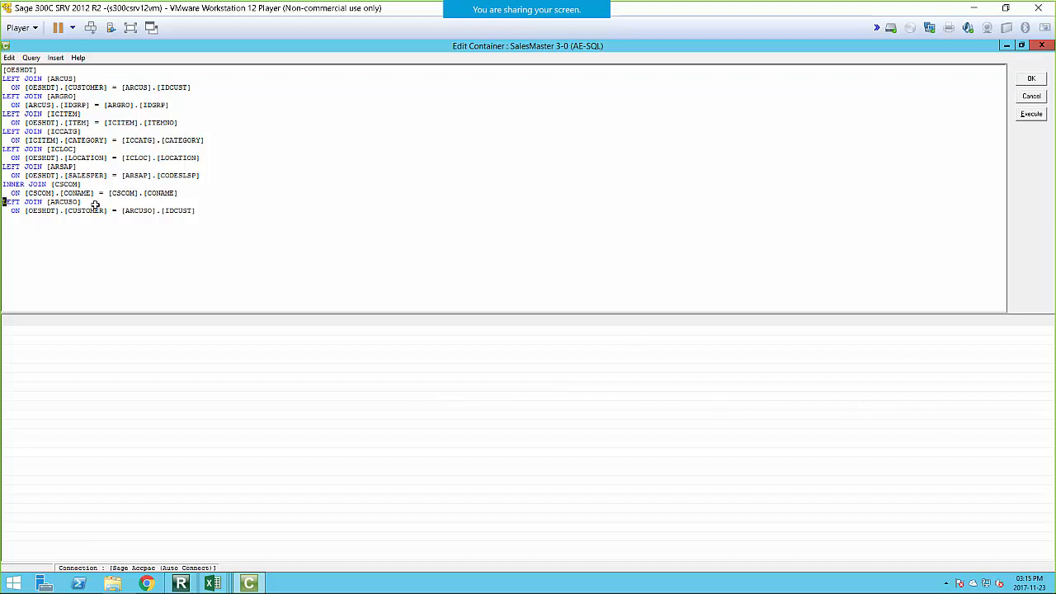
{"action": "left_click_drag", "start_coordinate": [5, 201], "coordinate": [203, 212]}
{"action": "left_click", "coordinate": [203, 210]}
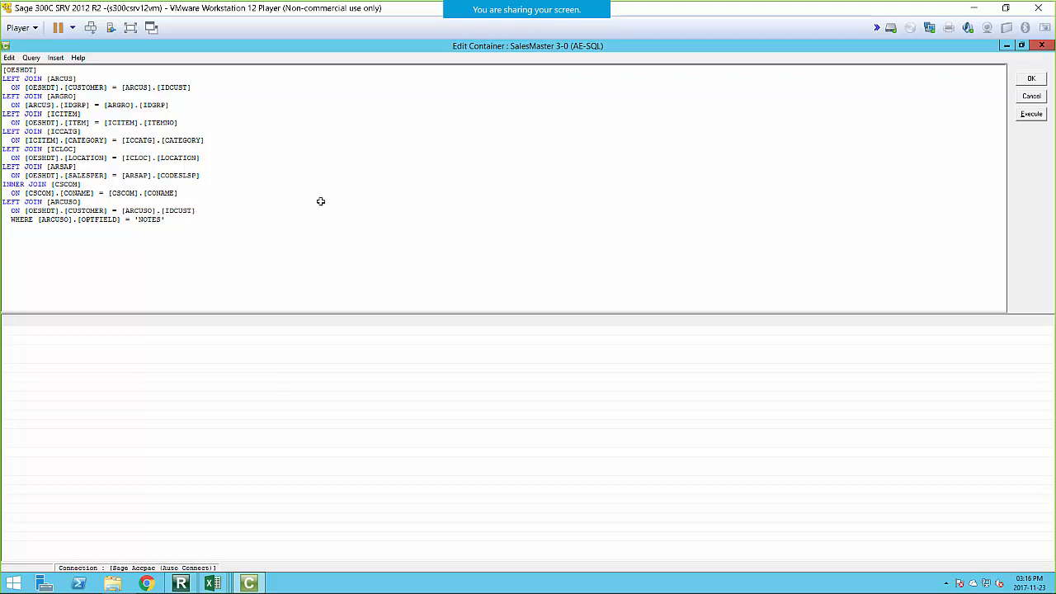
Execute the edited container query, accept it and save the changes to the SalesMaster 3-0 container
{"action": "left_click", "coordinate": [1025, 116]}
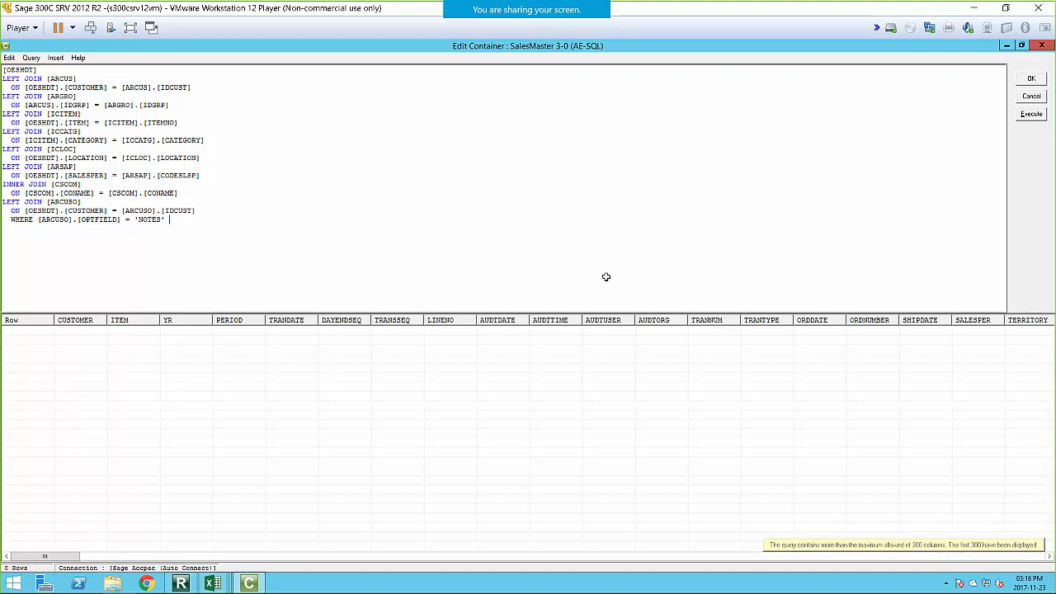
{"action": "left_click", "coordinate": [1031, 79]}
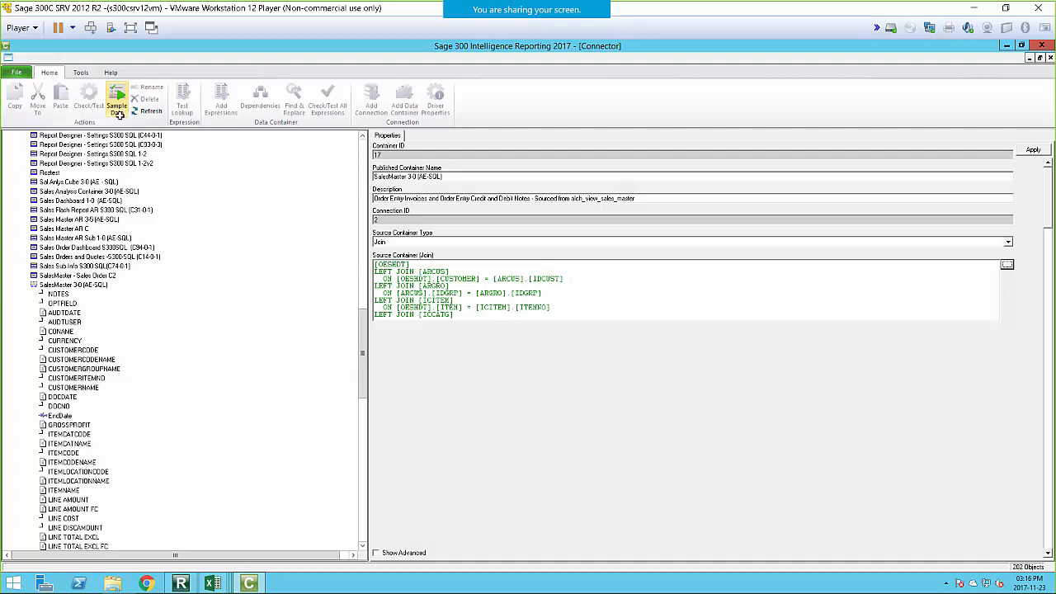
{"action": "left_click", "coordinate": [59, 304]}
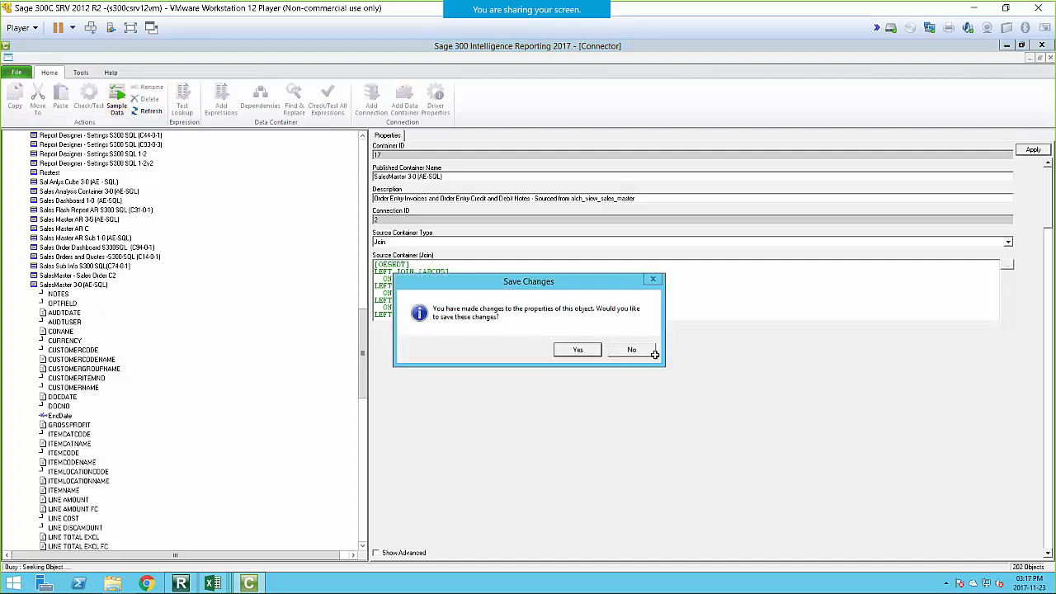
{"action": "left_click", "coordinate": [567, 353]}
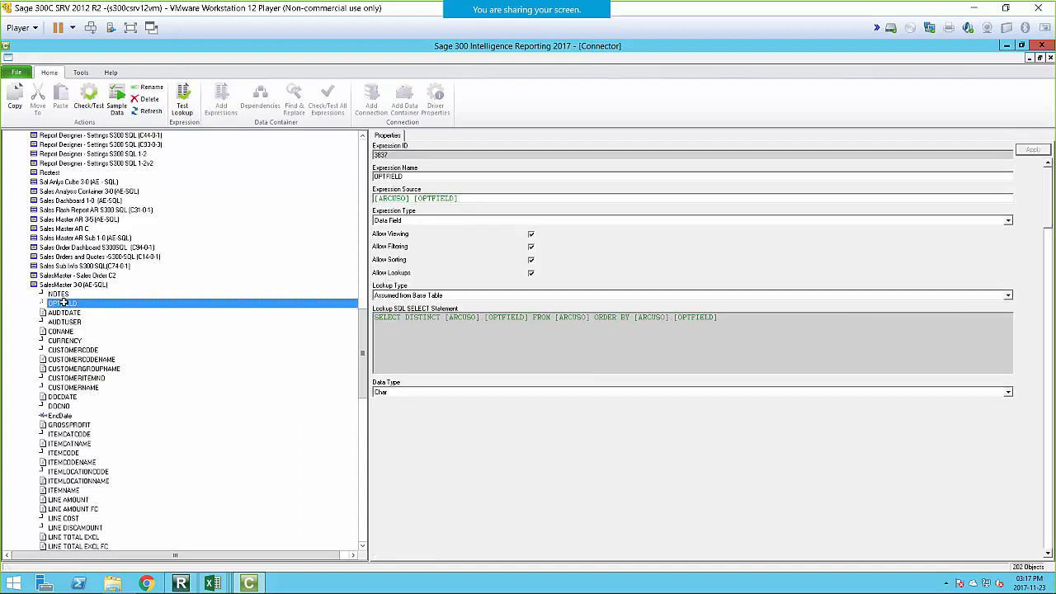
Sample the data of the OPTFIELD and NOTES expressions and check the SalesMaster 3-0 container
{"action": "left_click", "coordinate": [118, 108]}
{"action": "left_click", "coordinate": [594, 350]}
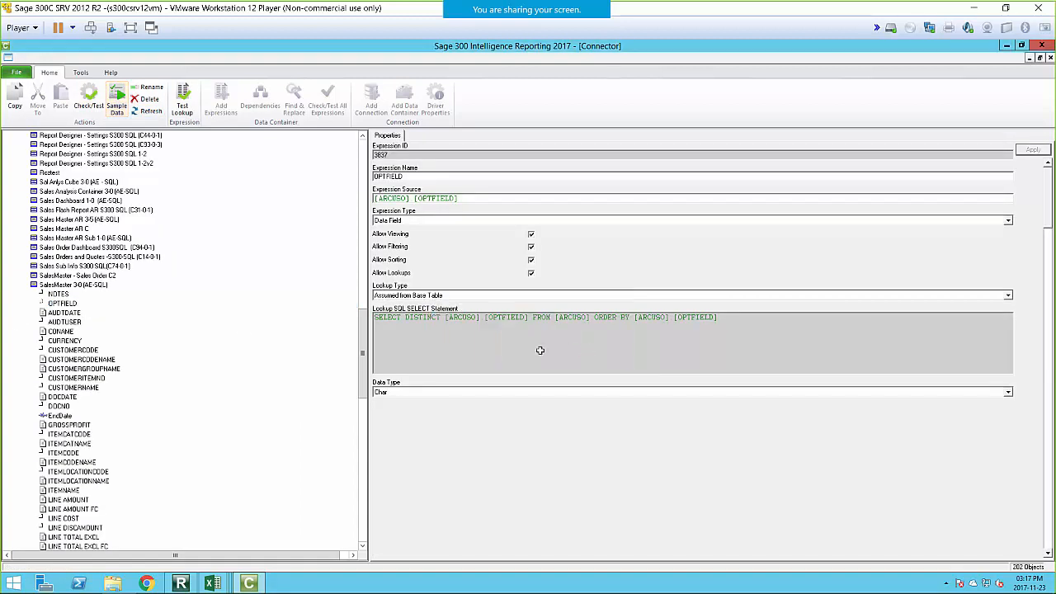
{"action": "left_click", "coordinate": [56, 294]}
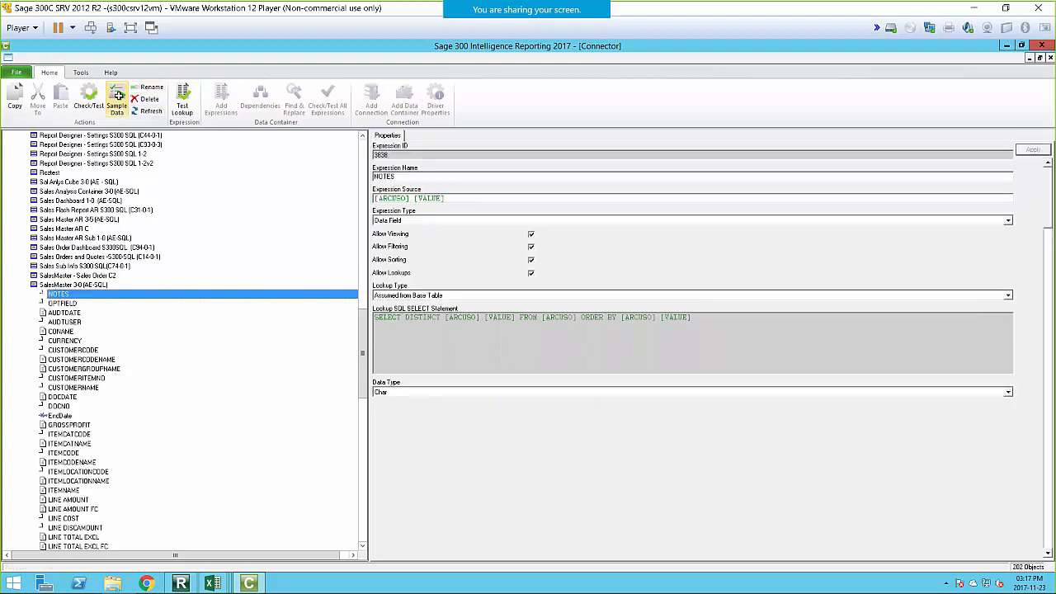
{"action": "left_click", "coordinate": [116, 103]}
{"action": "left_click", "coordinate": [587, 349]}
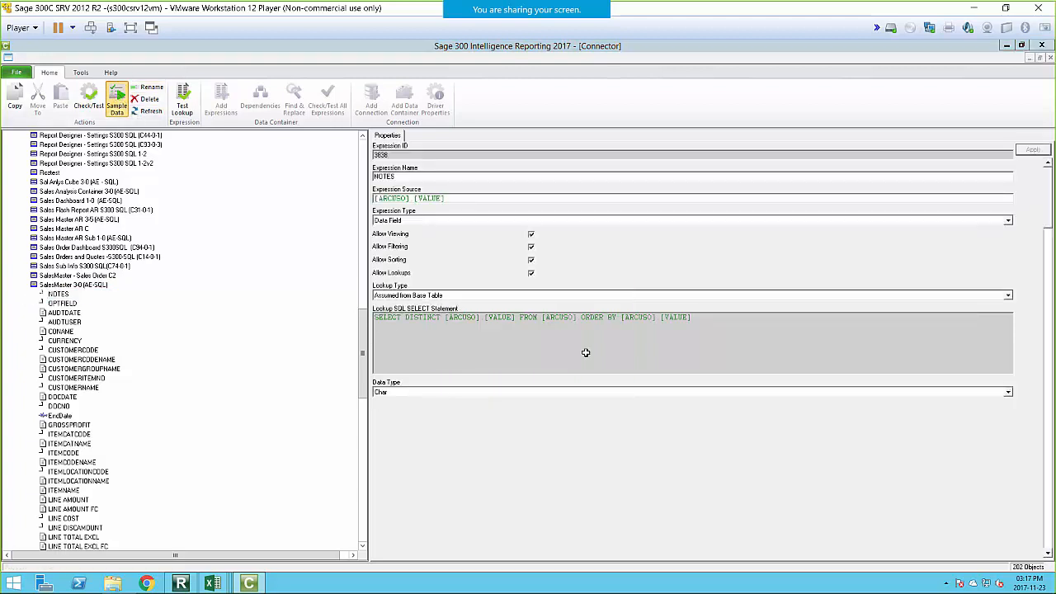
{"action": "left_click", "coordinate": [84, 284]}
{"action": "left_click", "coordinate": [89, 97]}
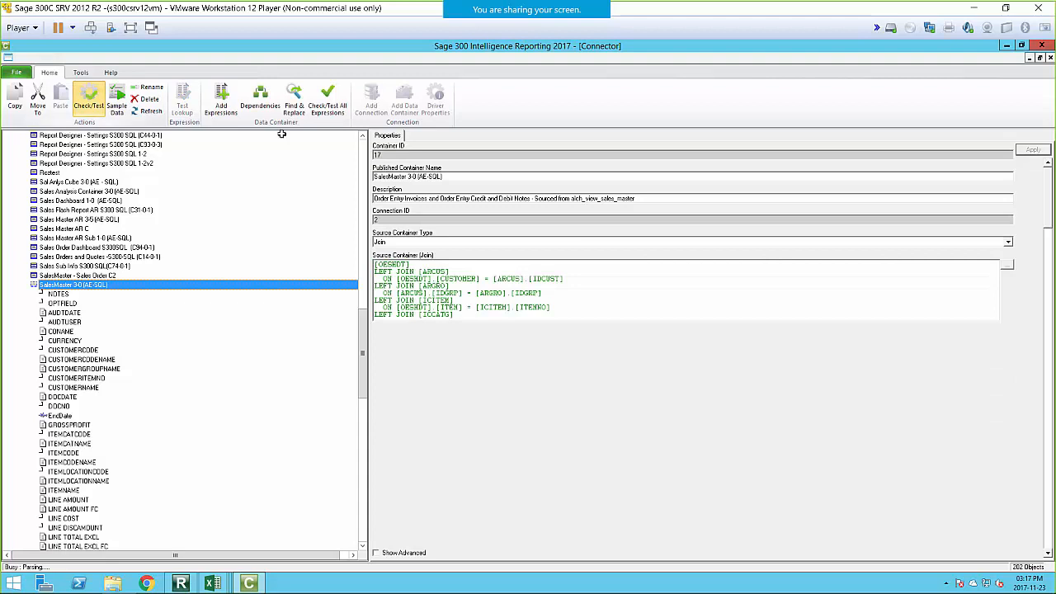
{"action": "left_click", "coordinate": [620, 351]}
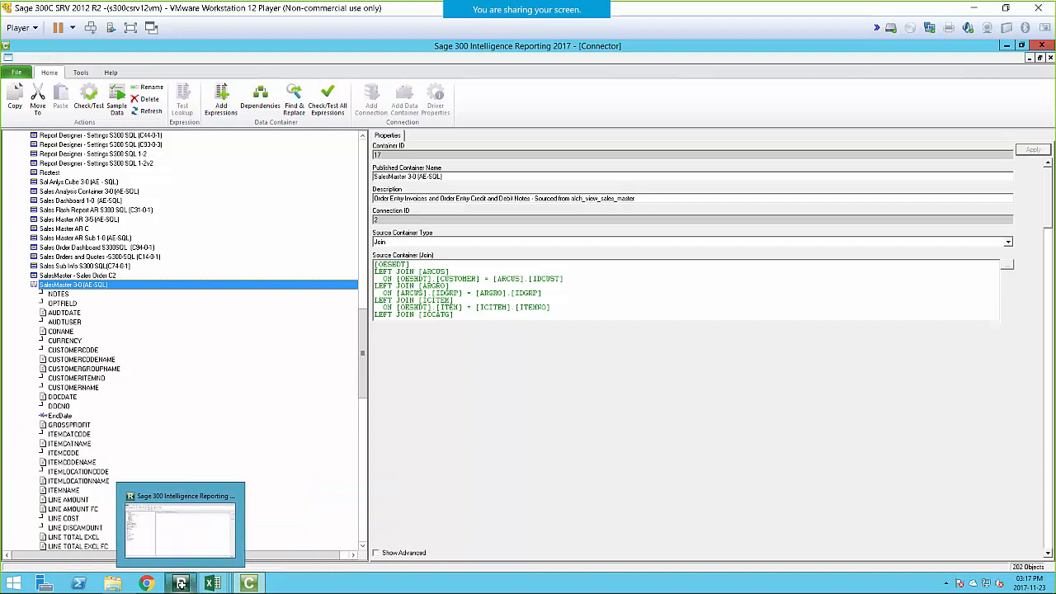
Try to run the Sales Master Optional fields report in the Report Manager from 01 November 2000 to 30 November 2023 for all currencies
{"action": "left_click", "coordinate": [181, 583]}
{"action": "left_click", "coordinate": [54, 154]}
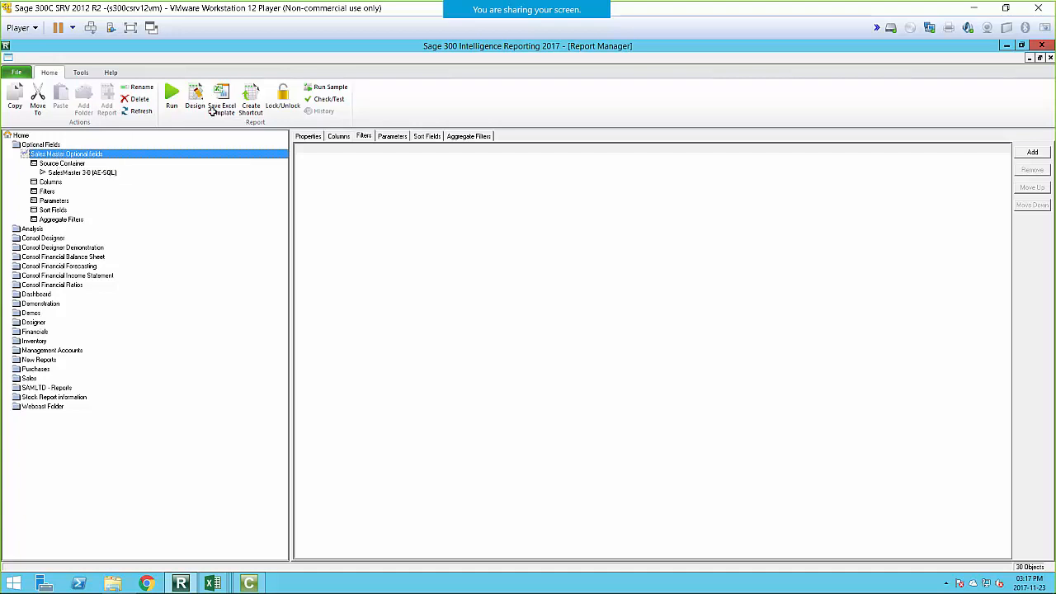
{"action": "left_click", "coordinate": [171, 98]}
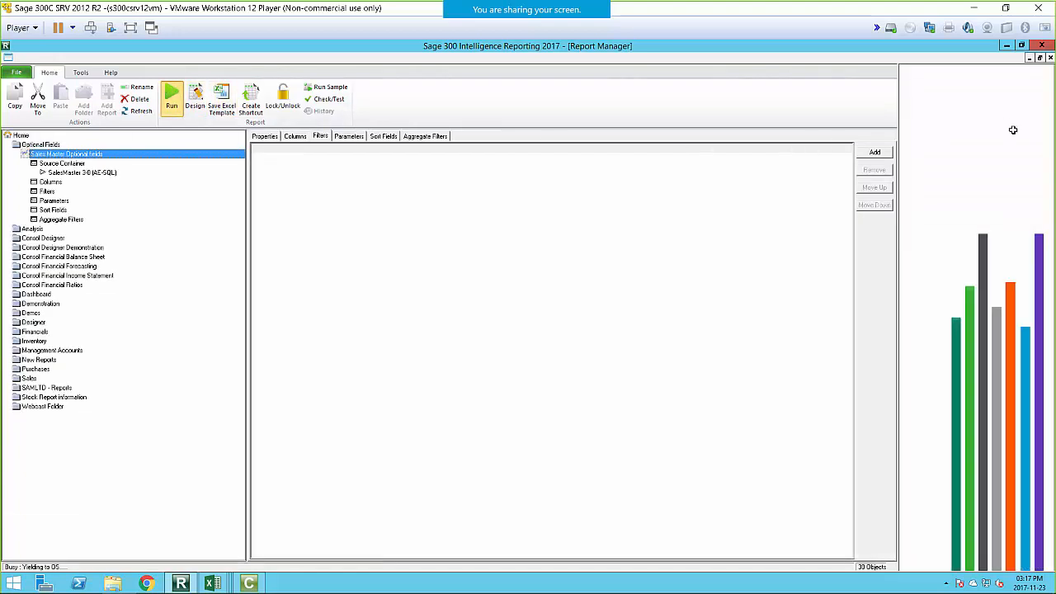
{"action": "left_click", "coordinate": [955, 105]}
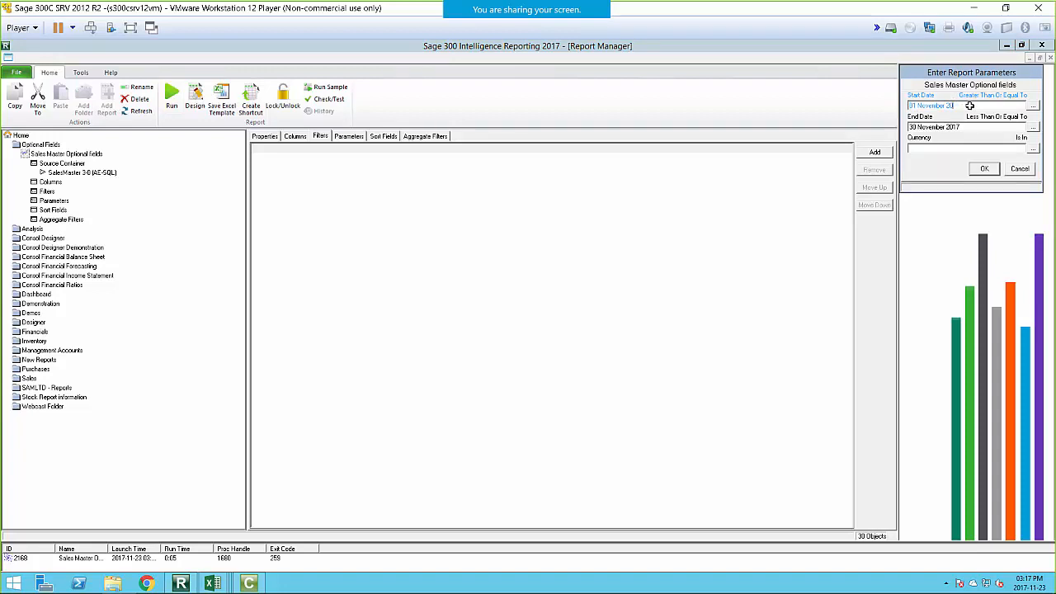
{"action": "type", "text": "00"}
{"action": "key", "text": "Tab"}
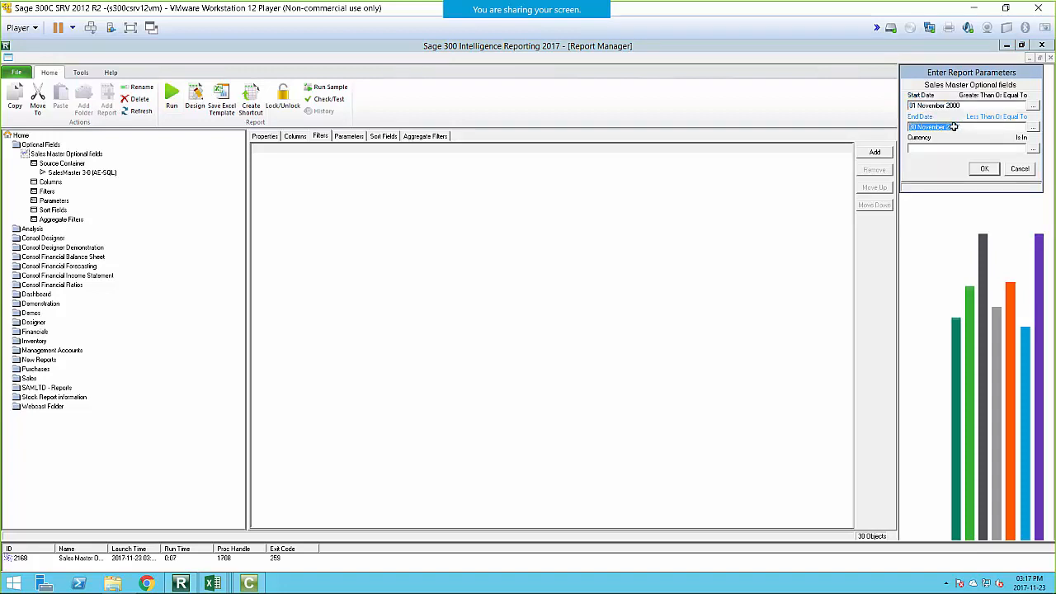
{"action": "left_click", "coordinate": [953, 127]}
{"action": "left_click_drag", "start_coordinate": [953, 127], "coordinate": [965, 127]}
{"action": "left_click", "coordinate": [1032, 149]}
{"action": "left_click", "coordinate": [959, 182]}
{"action": "left_click", "coordinate": [1000, 182]}
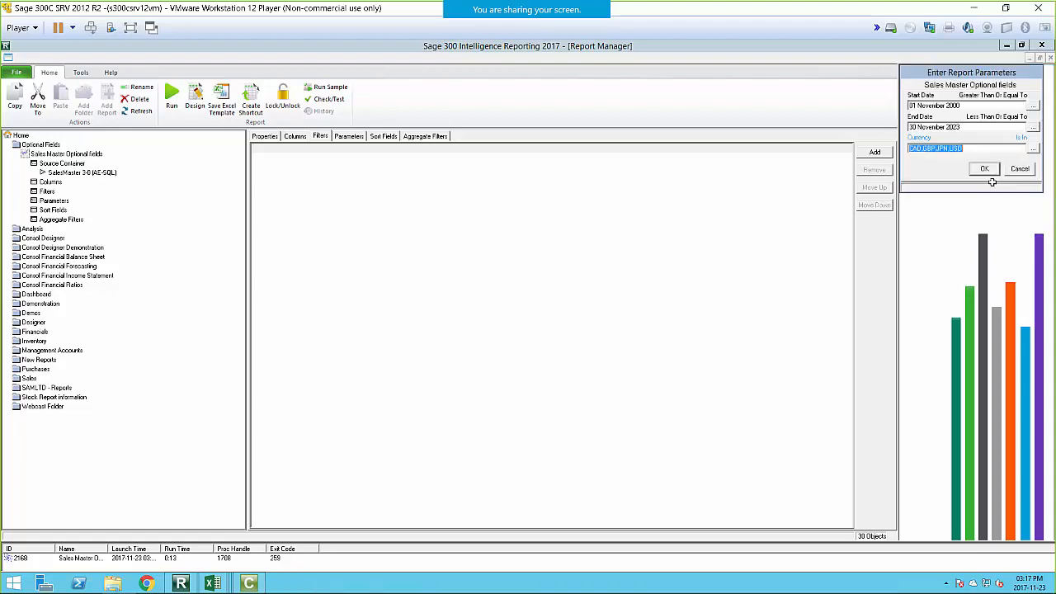
{"action": "left_click", "coordinate": [984, 171]}
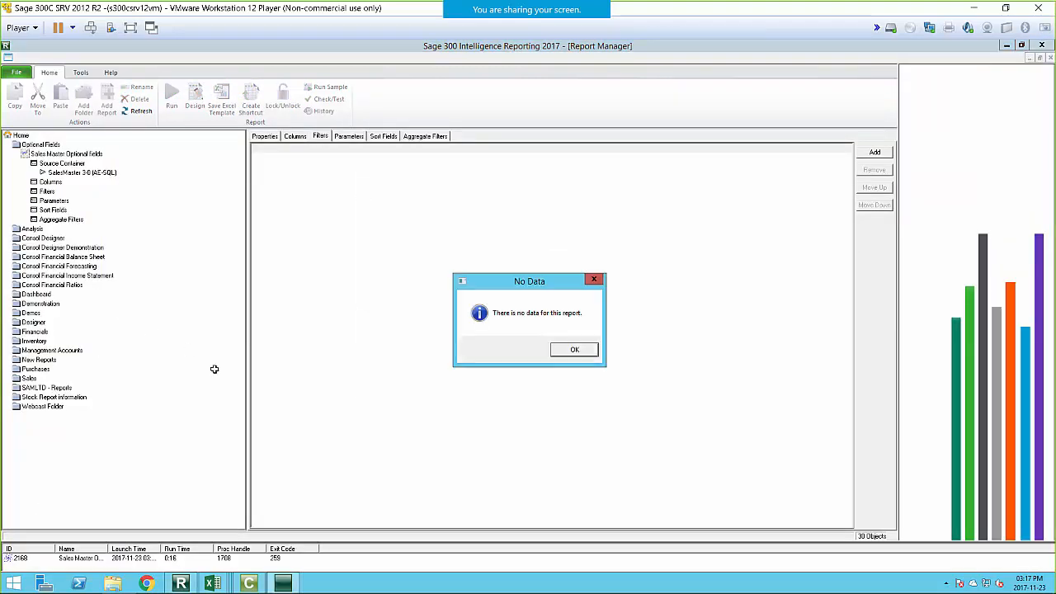
{"action": "left_click", "coordinate": [572, 350]}
{"action": "left_click", "coordinate": [49, 153]}
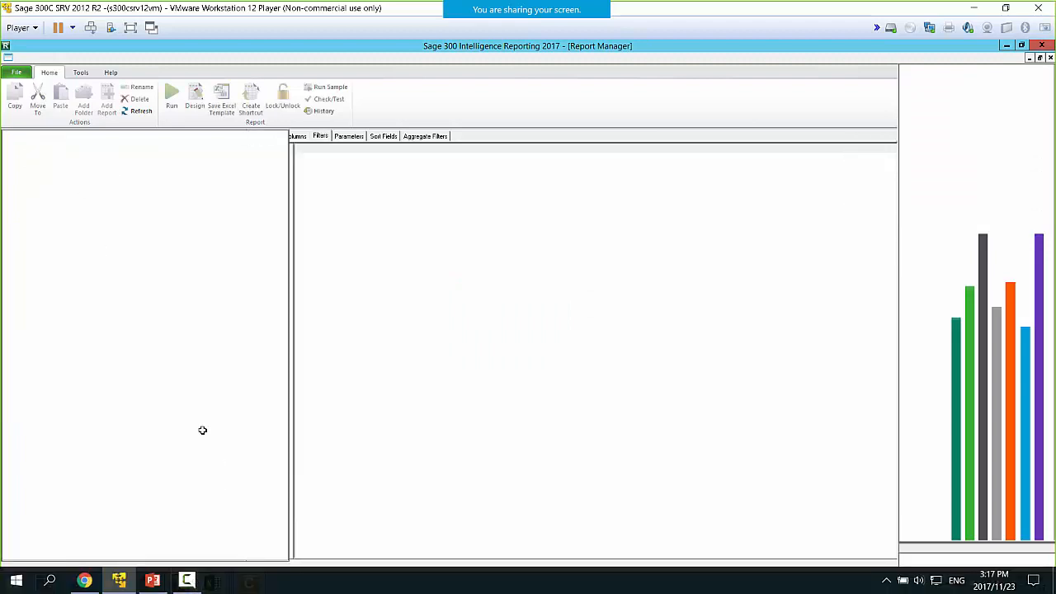
In the Connector, correct the WHERE value in the SalesMaster 3-0 container's join to 'NOTE' and apply the change
{"action": "left_click", "coordinate": [250, 584]}
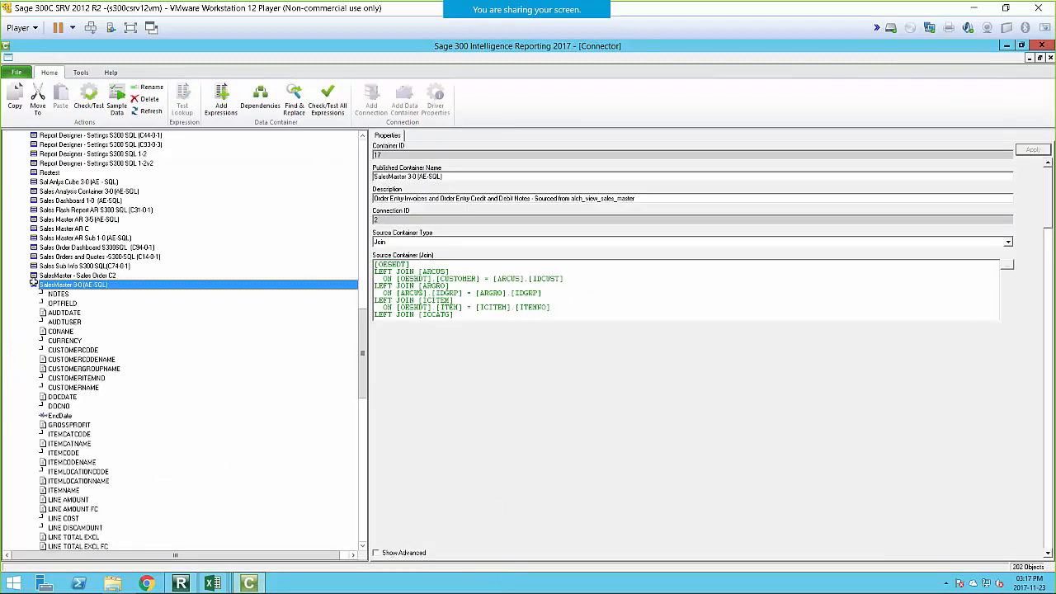
{"action": "left_click", "coordinate": [1007, 262]}
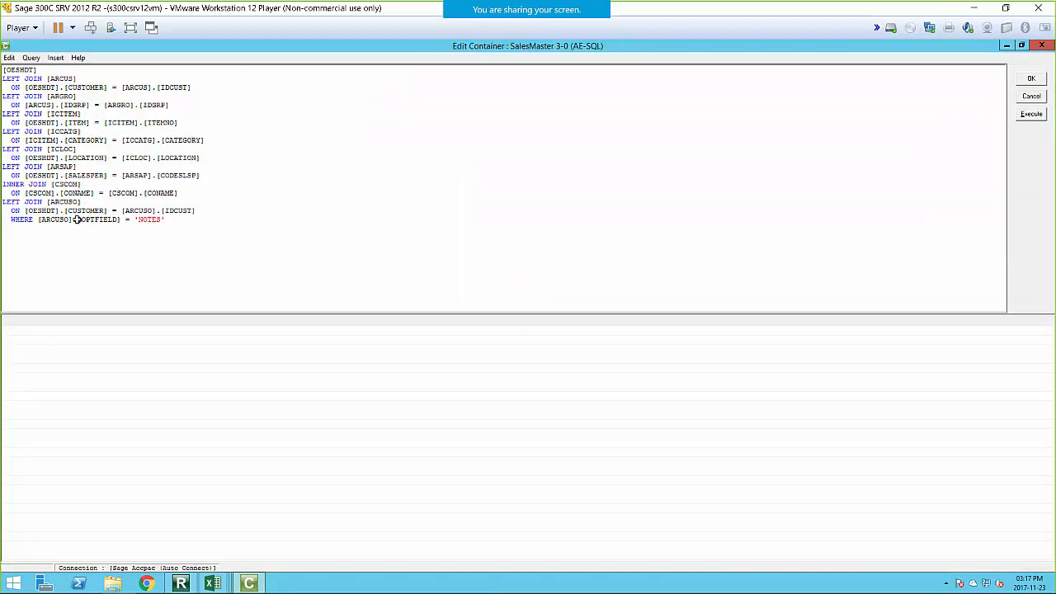
{"action": "left_click", "coordinate": [47, 211]}
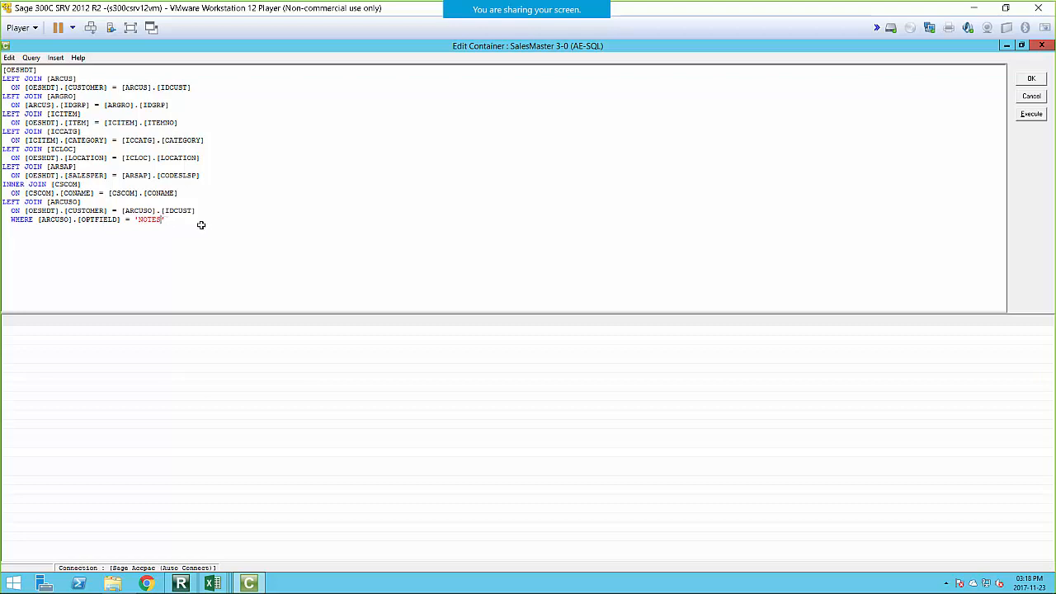
{"action": "key", "text": "BackSpace"}
{"action": "left_click", "coordinate": [1031, 80]}
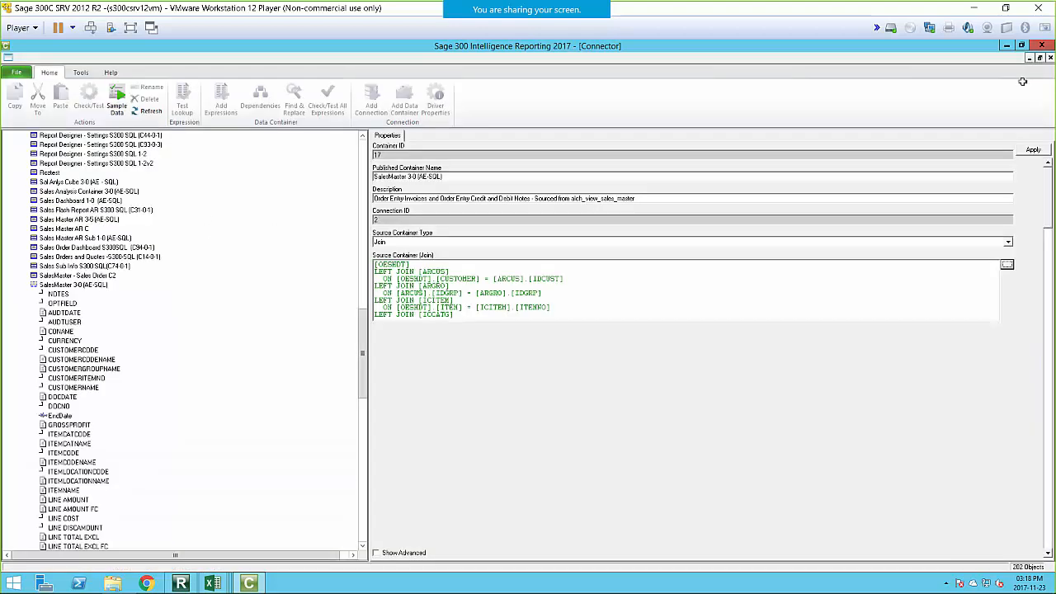
{"action": "left_click", "coordinate": [1023, 150]}
View sample data for the NOTES expression and reselect the SalesMaster 3-0 container
{"action": "left_click", "coordinate": [58, 294]}
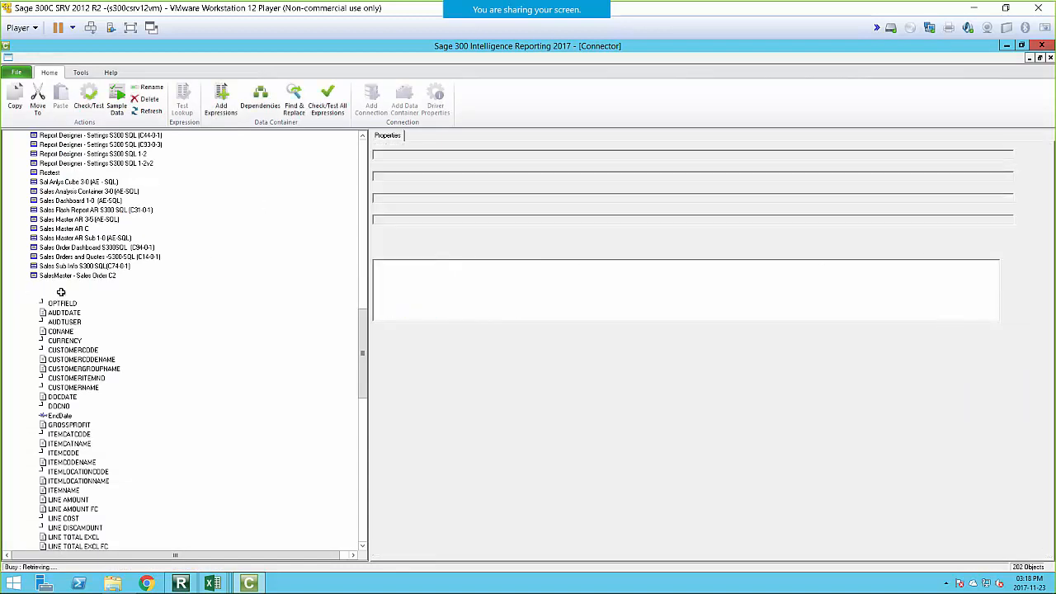
{"action": "left_click", "coordinate": [125, 104]}
{"action": "double_click", "coordinate": [487, 159]}
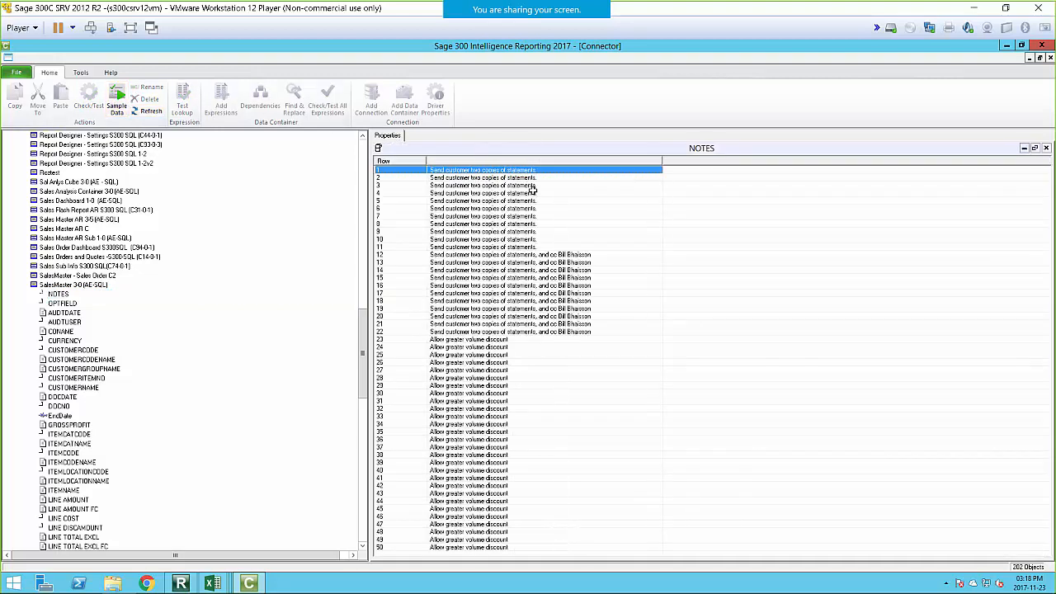
{"action": "left_click", "coordinate": [73, 285]}
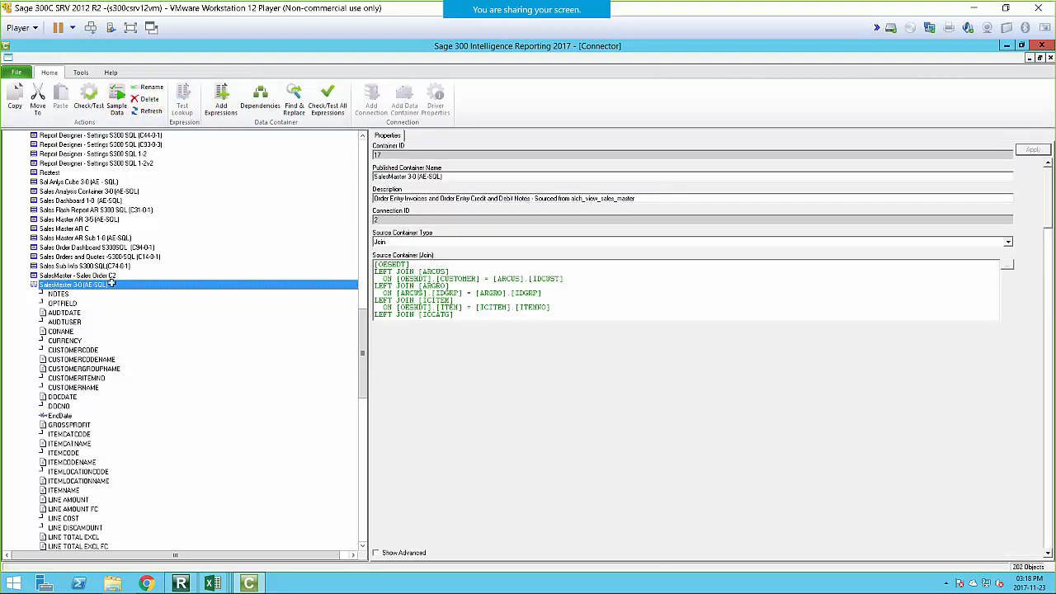
Switch to the Report Manager and run the Sales Master Optional fields report from 01 November 2000 to 30 November 2023 for all currencies
{"action": "left_click", "coordinate": [181, 584]}
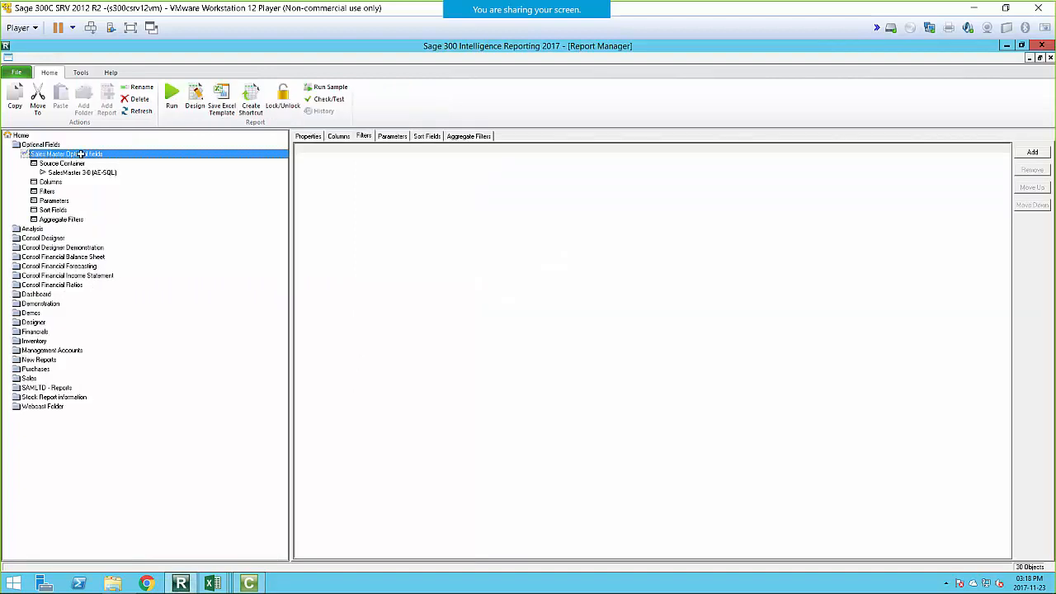
{"action": "left_click", "coordinate": [171, 98]}
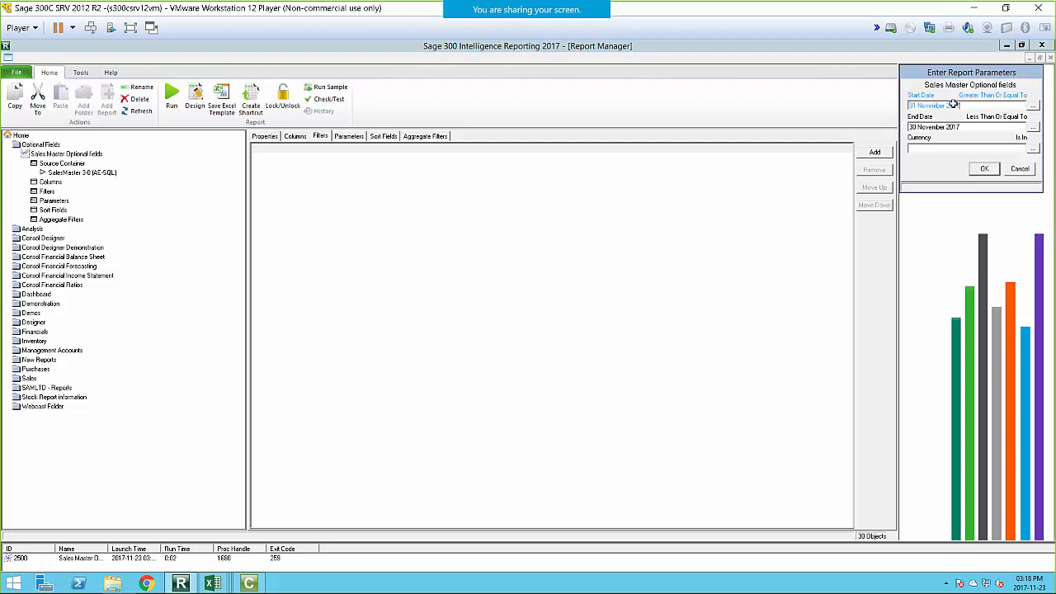
{"action": "left_click_drag", "start_coordinate": [954, 105], "coordinate": [967, 133]}
{"action": "left_click", "coordinate": [959, 127]}
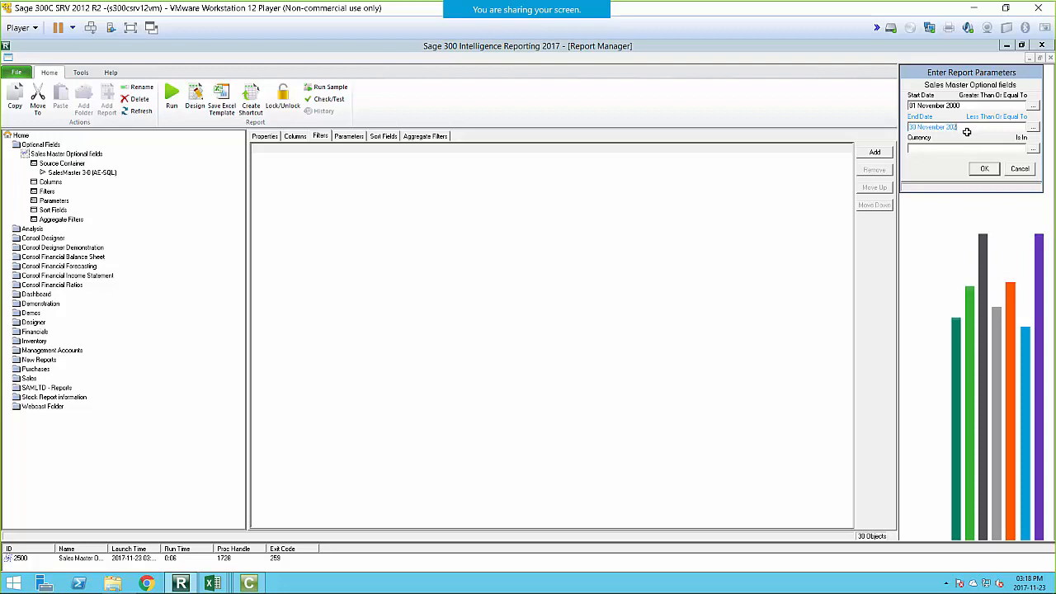
{"action": "type", "text": "23"}
{"action": "left_click", "coordinate": [1032, 146]}
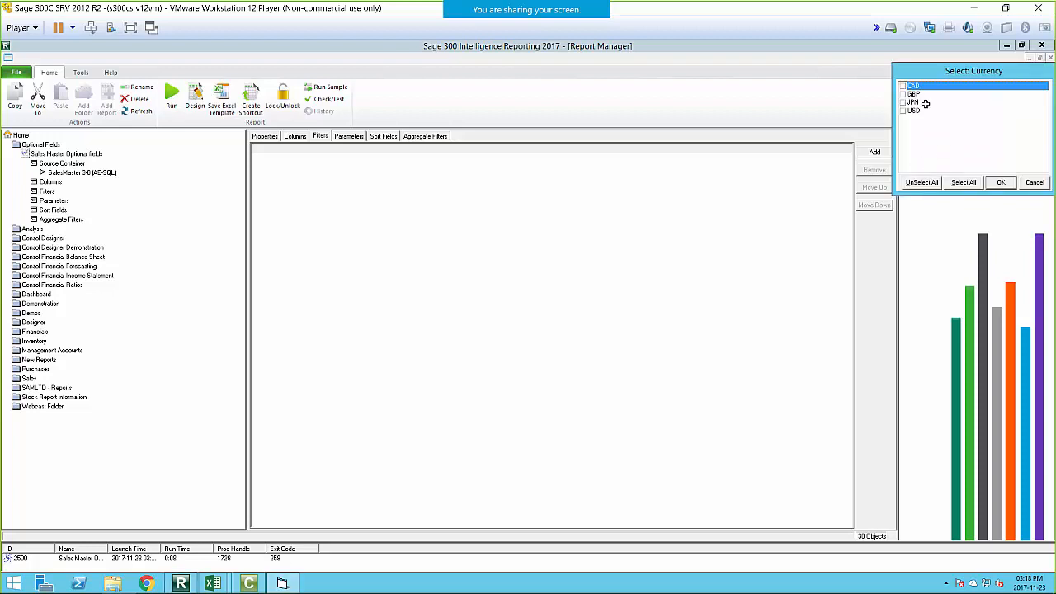
{"action": "left_click", "coordinate": [964, 182]}
{"action": "left_click", "coordinate": [998, 183]}
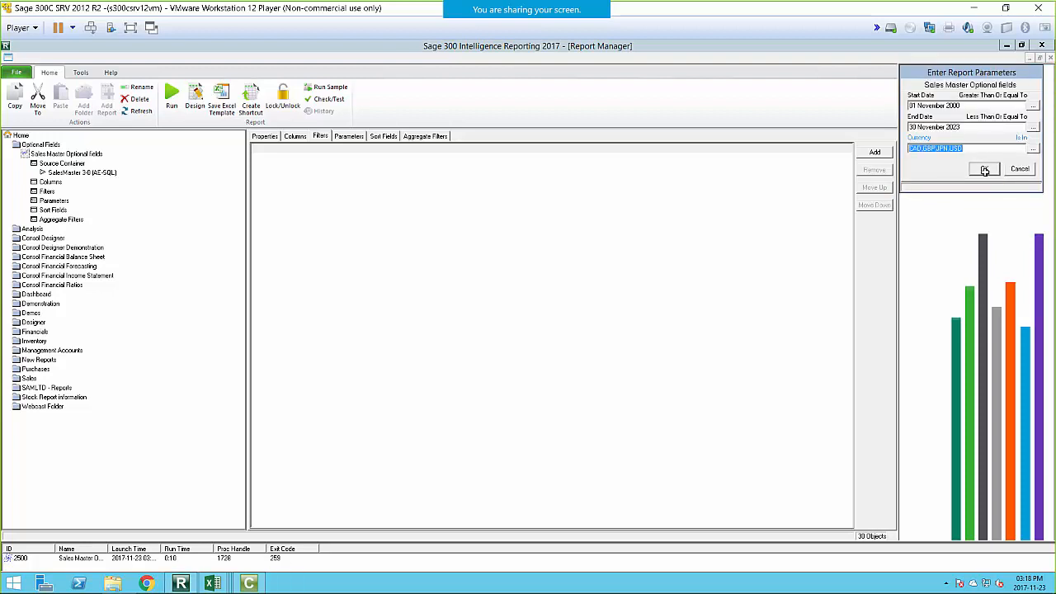
{"action": "left_click", "coordinate": [984, 170]}
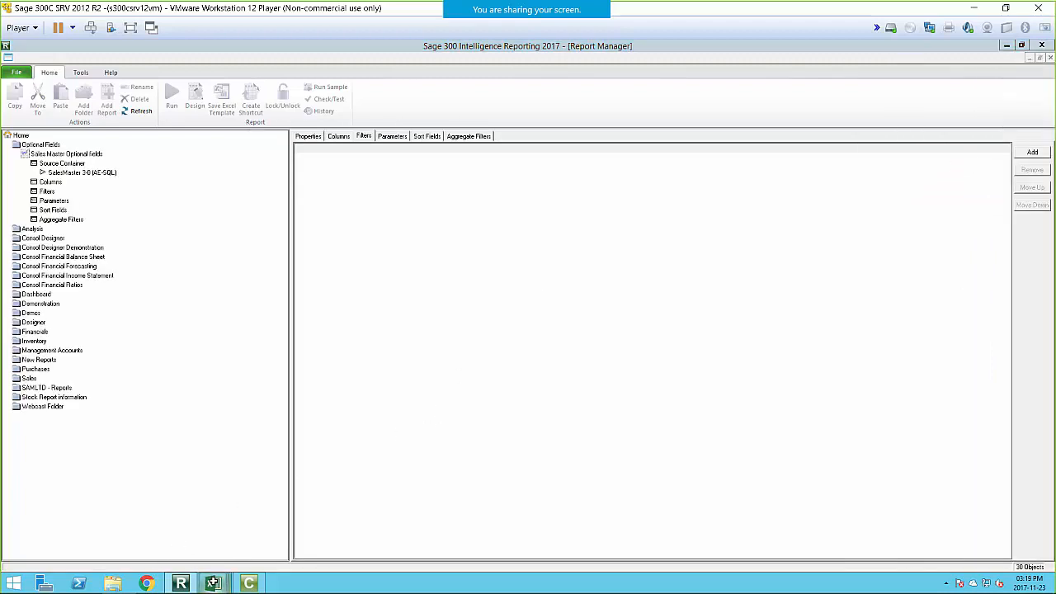
Open the Sales Master Optional fields 4 workbook in Excel, unhide Sheet1 and examine its NOTES column
{"action": "mouse_move", "coordinate": [212, 583]}
{"action": "left_click", "coordinate": [425, 533]}
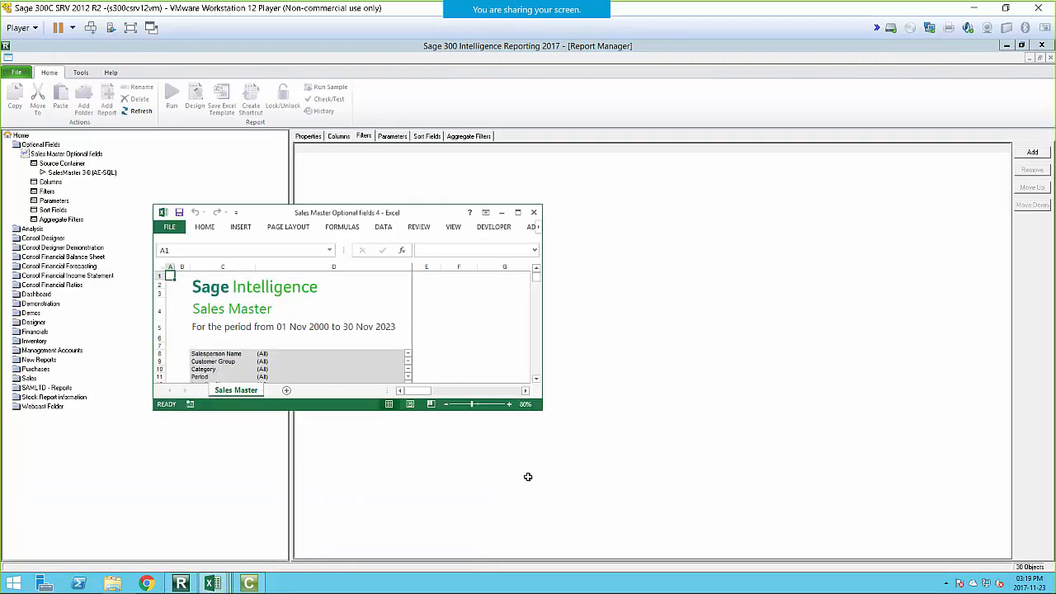
{"action": "left_click", "coordinate": [518, 212]}
{"action": "right_click", "coordinate": [73, 552]}
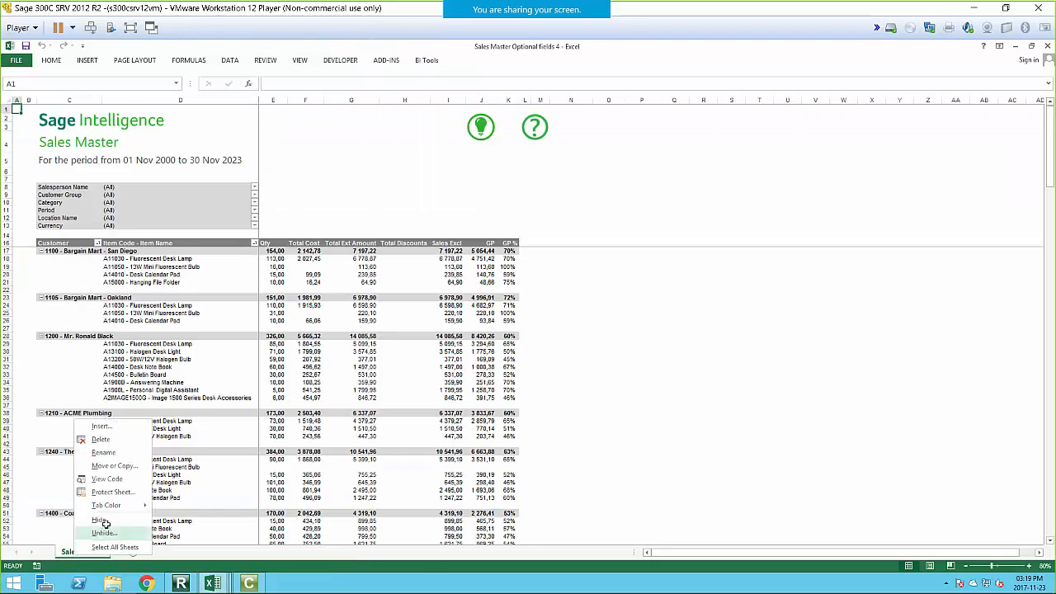
{"action": "left_click", "coordinate": [104, 536]}
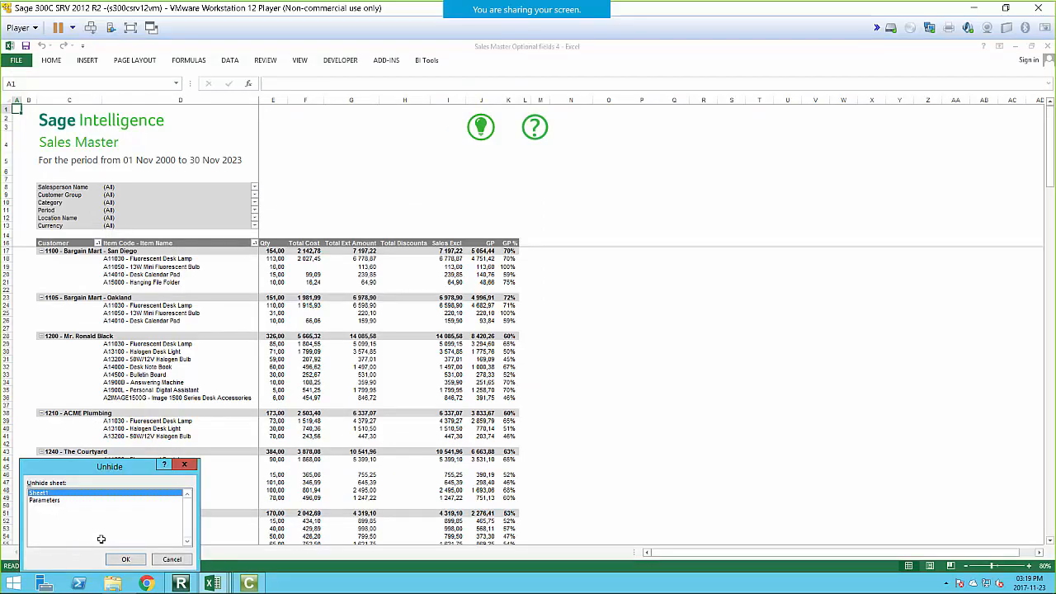
{"action": "left_click", "coordinate": [128, 560]}
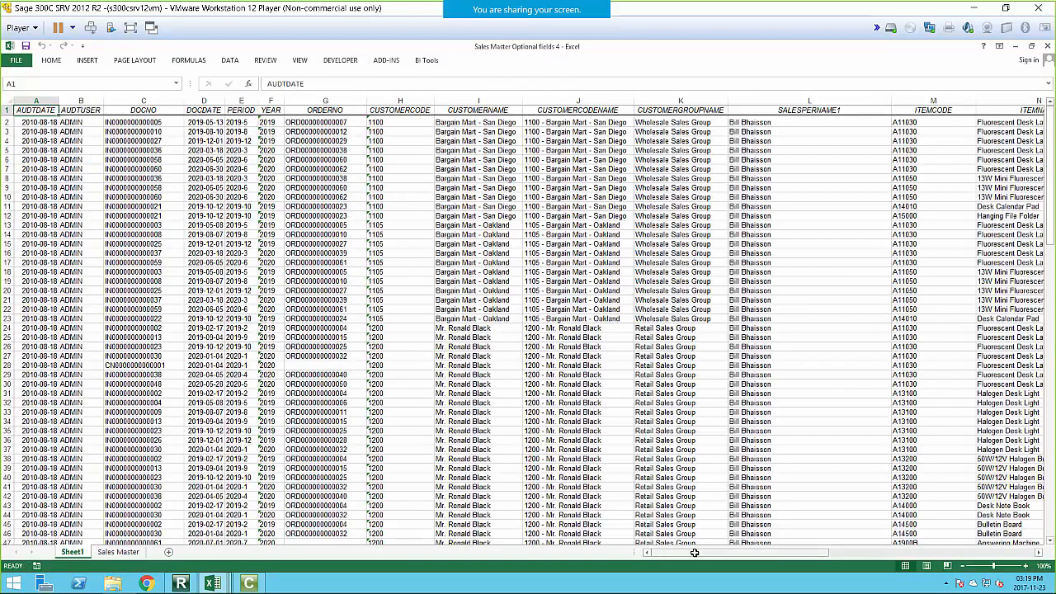
{"action": "left_click_drag", "start_coordinate": [693, 551], "coordinate": [957, 551]}
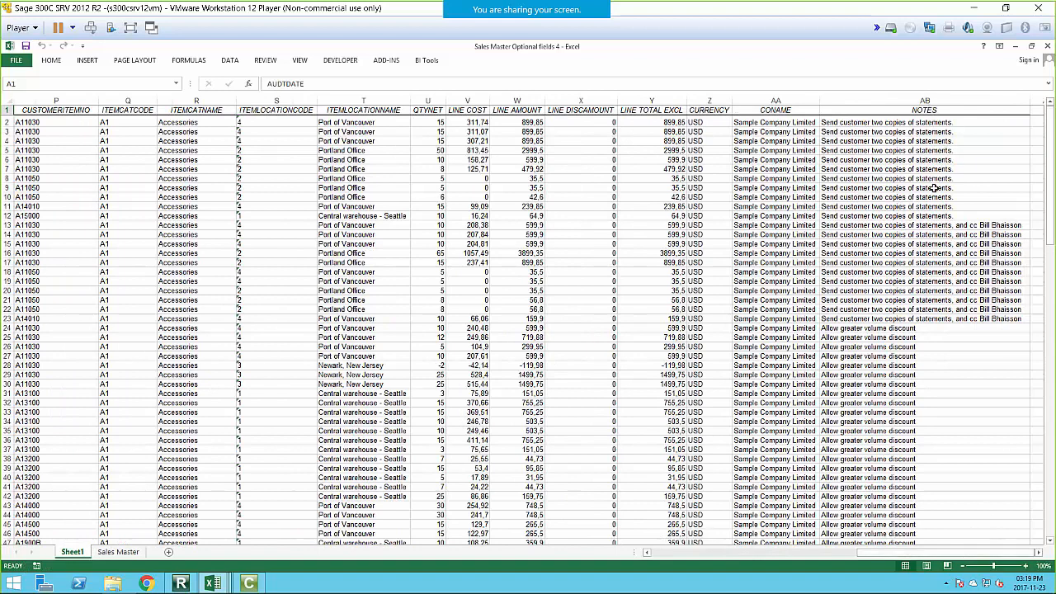
{"action": "left_click", "coordinate": [917, 101]}
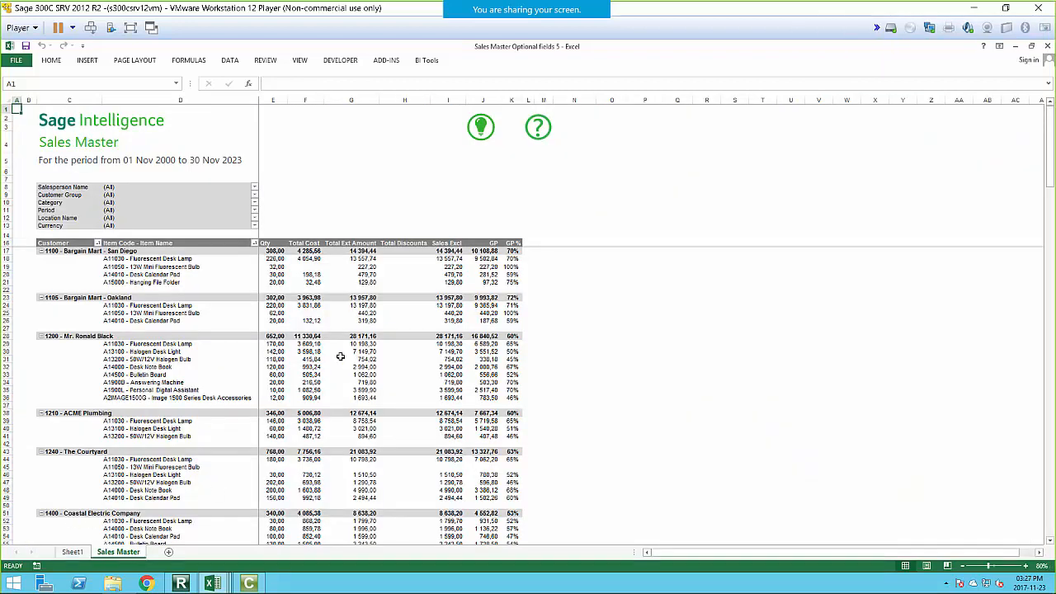
Close the Sales Master Optional fields 5 workbook without saving and switch to the Sales Master Optional fields 4 workbook
{"action": "left_click", "coordinate": [156, 330]}
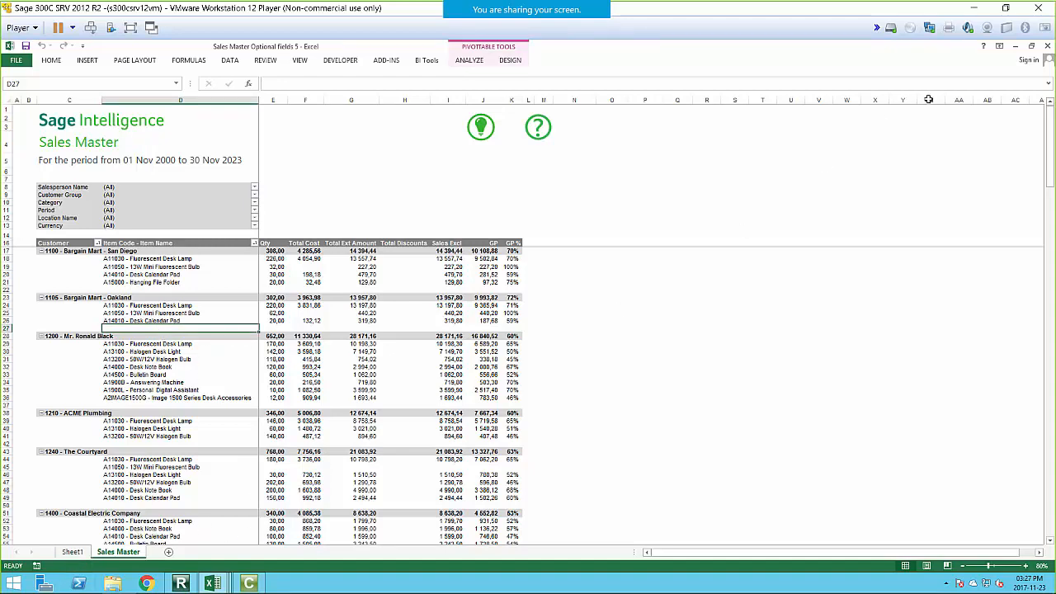
{"action": "left_click", "coordinate": [1047, 47]}
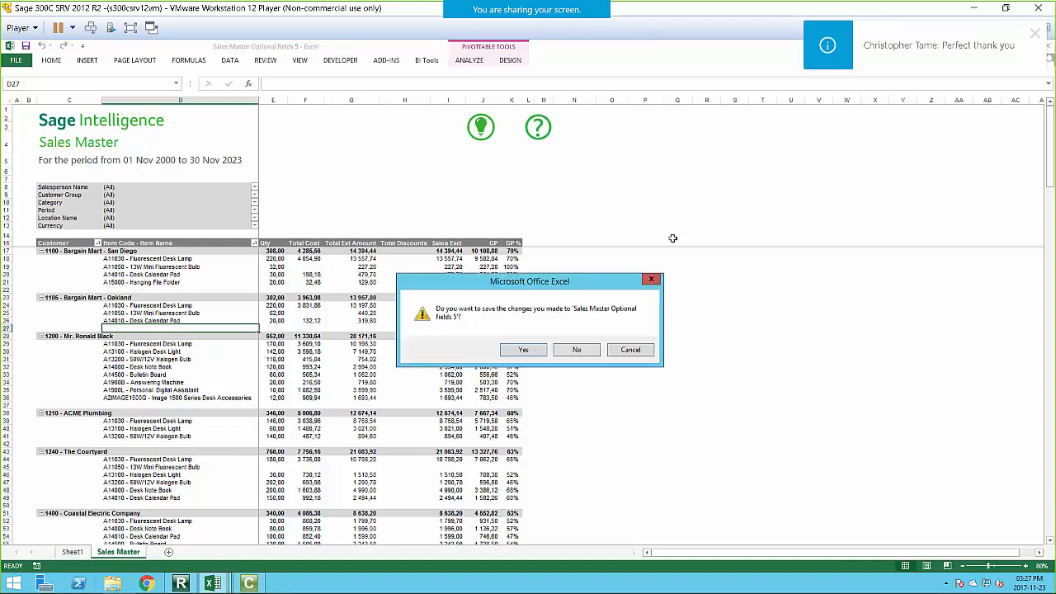
{"action": "left_click", "coordinate": [571, 355]}
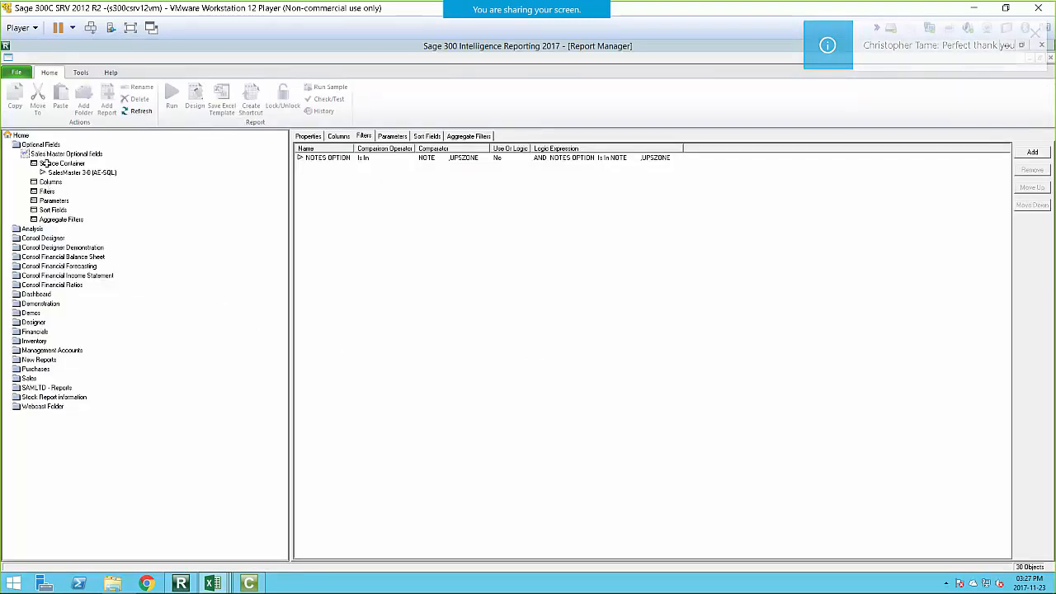
{"action": "mouse_move", "coordinate": [213, 583]}
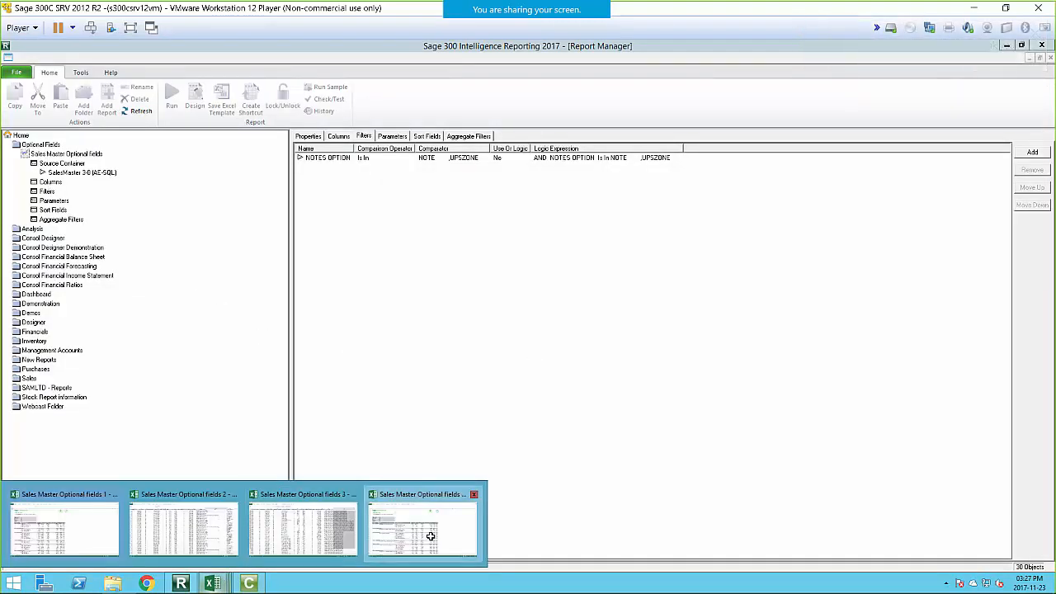
{"action": "left_click", "coordinate": [392, 535]}
{"action": "left_click", "coordinate": [128, 268]}
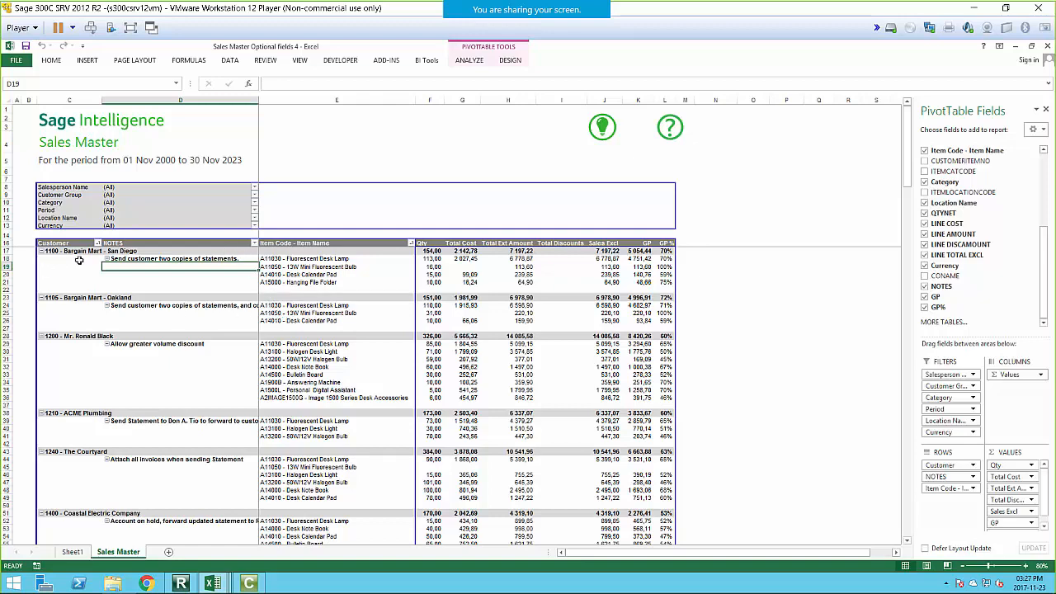
Start a PivotTable from the Sheet1 data, using the named range RawData as its source
{"action": "left_click", "coordinate": [73, 551]}
{"action": "left_click", "coordinate": [132, 254]}
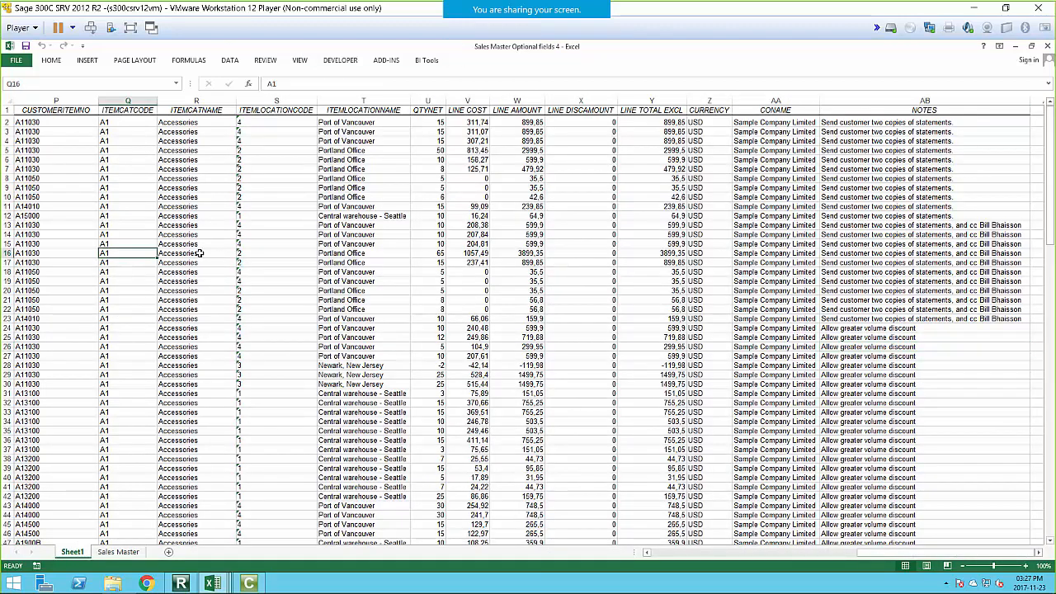
{"action": "left_click", "coordinate": [87, 62]}
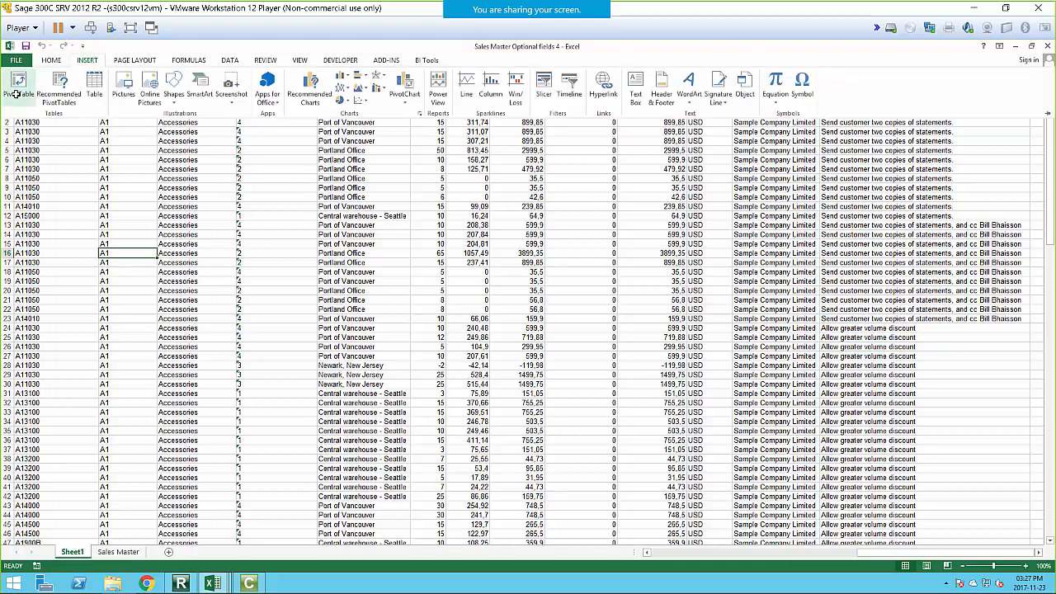
{"action": "left_click", "coordinate": [15, 94]}
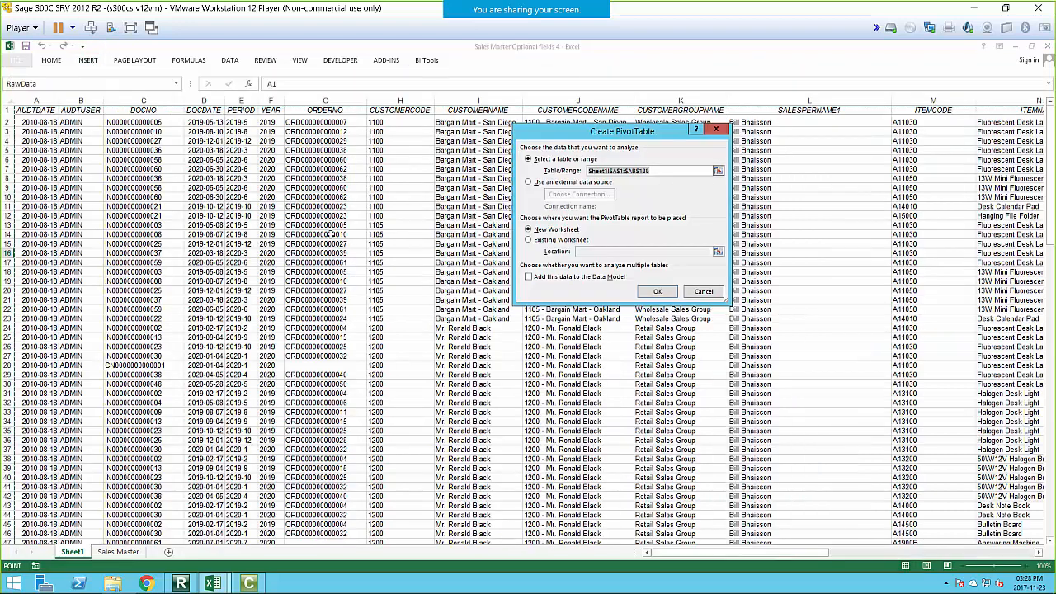
{"action": "key", "text": "F3"}
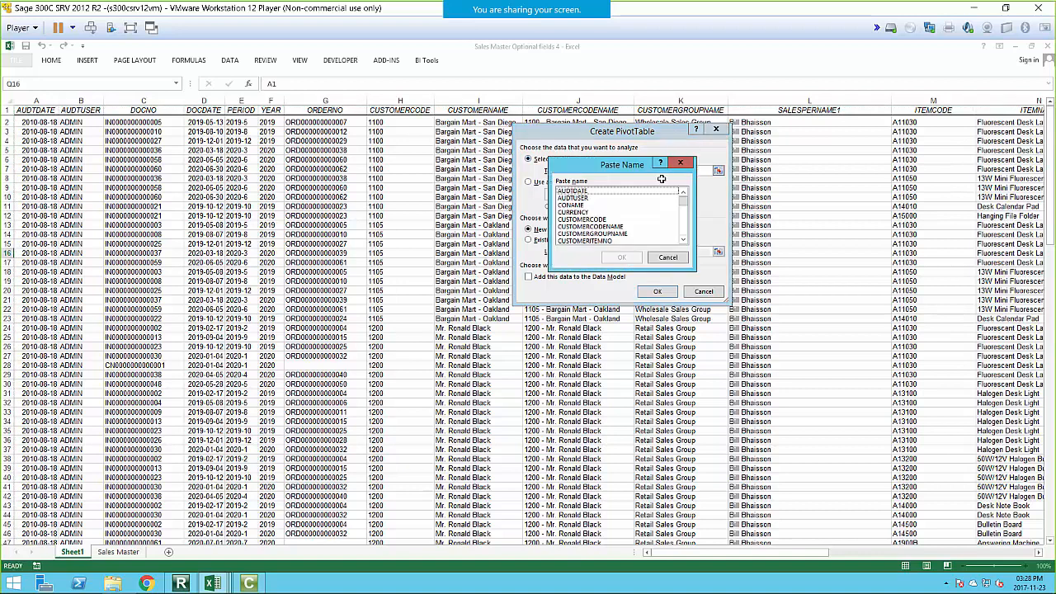
{"action": "left_click", "coordinate": [685, 224]}
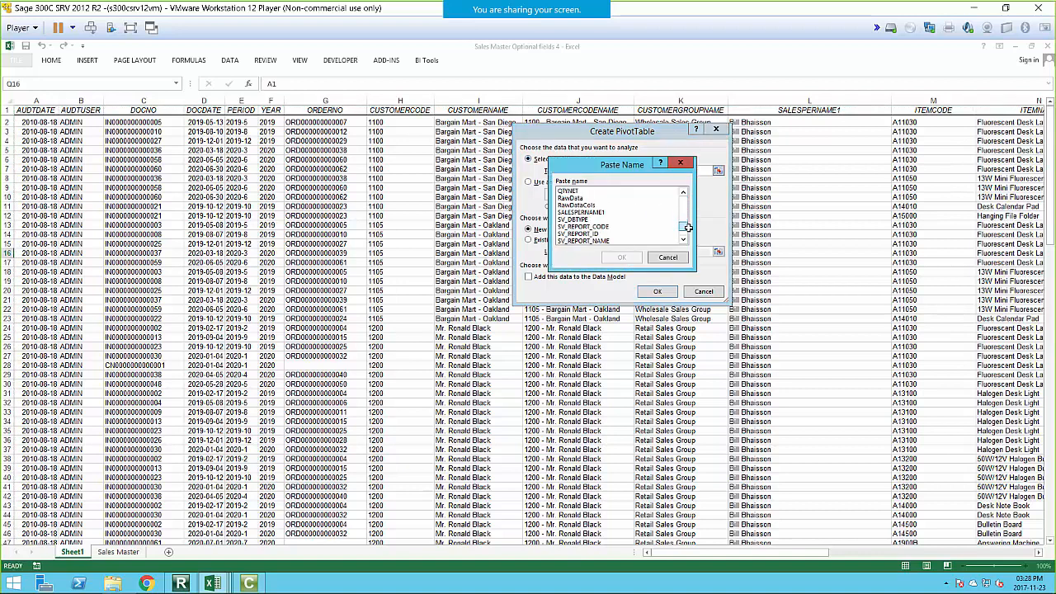
{"action": "left_click", "coordinate": [685, 224]}
{"action": "left_click", "coordinate": [571, 226]}
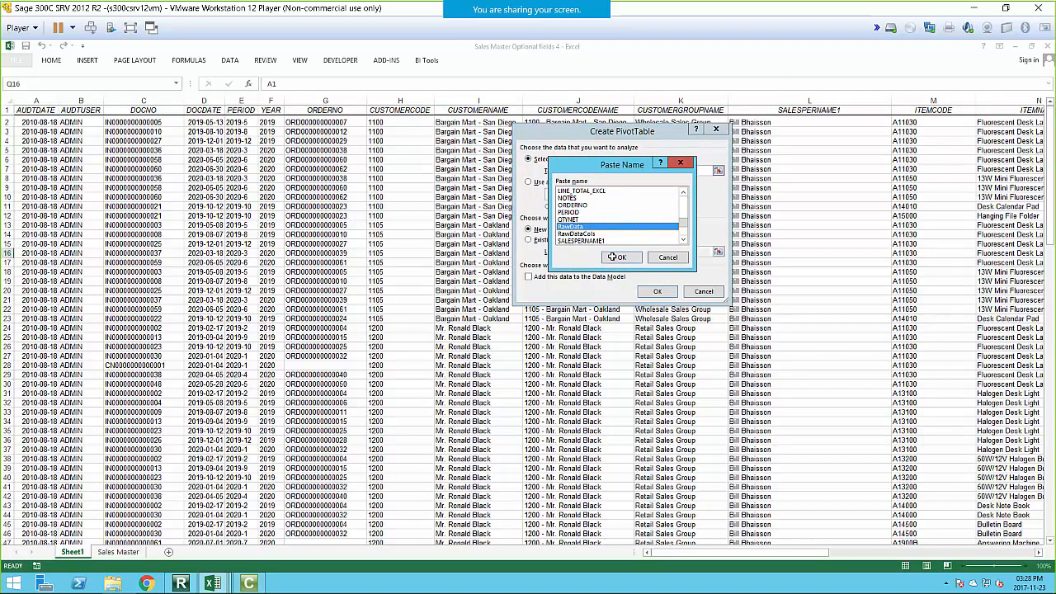
{"action": "left_click", "coordinate": [622, 257]}
Place the PivotTable on a new worksheet and move that sheet behind the Sales Master sheet
{"action": "left_click", "coordinate": [528, 239]}
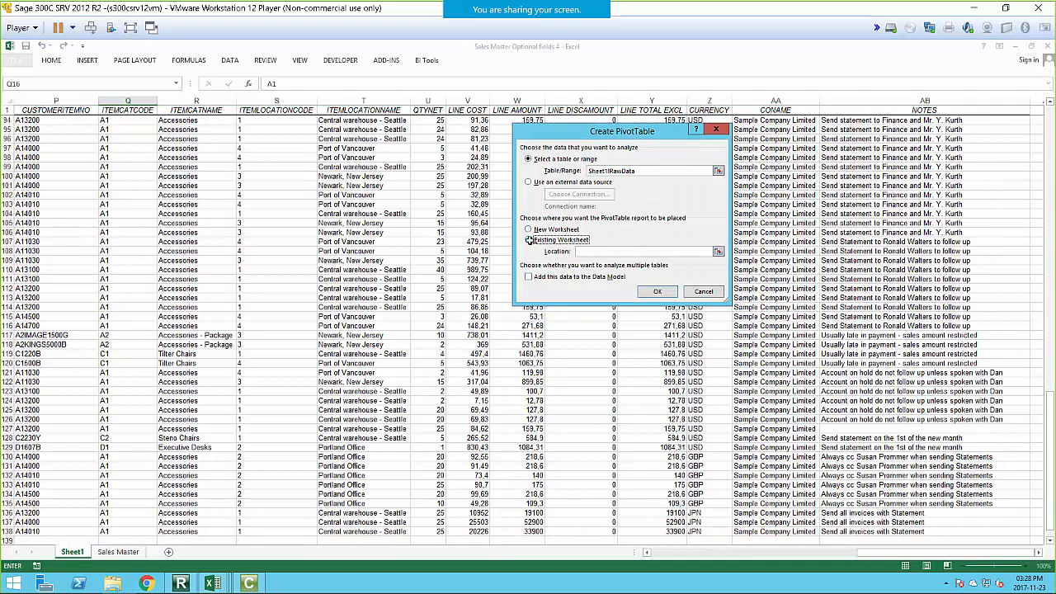
{"action": "left_click", "coordinate": [528, 229]}
{"action": "left_click", "coordinate": [657, 292]}
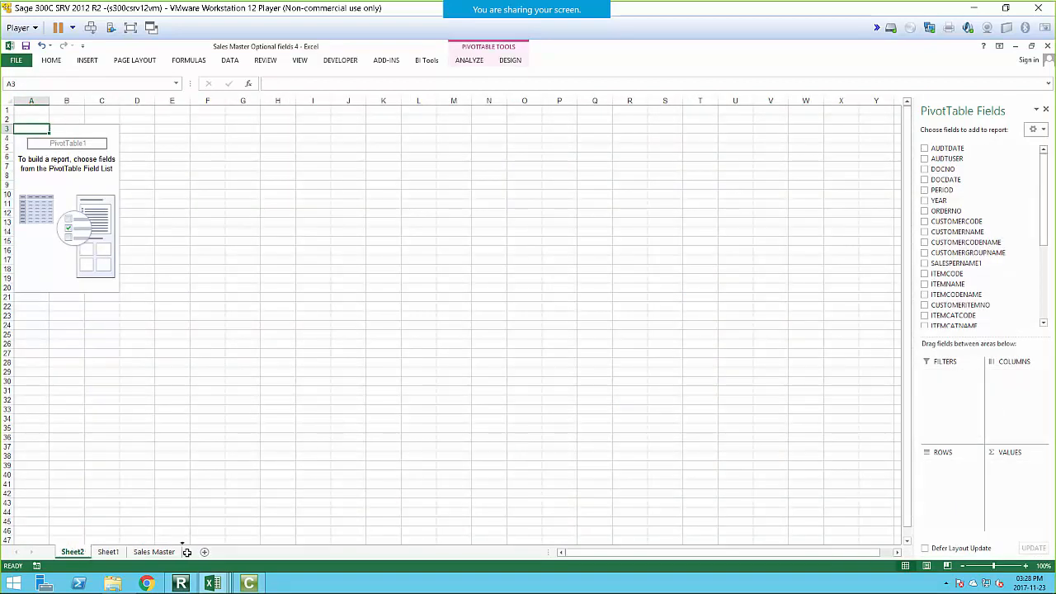
{"action": "left_click_drag", "start_coordinate": [187, 552], "coordinate": [188, 552]}
{"action": "left_click", "coordinate": [74, 198]}
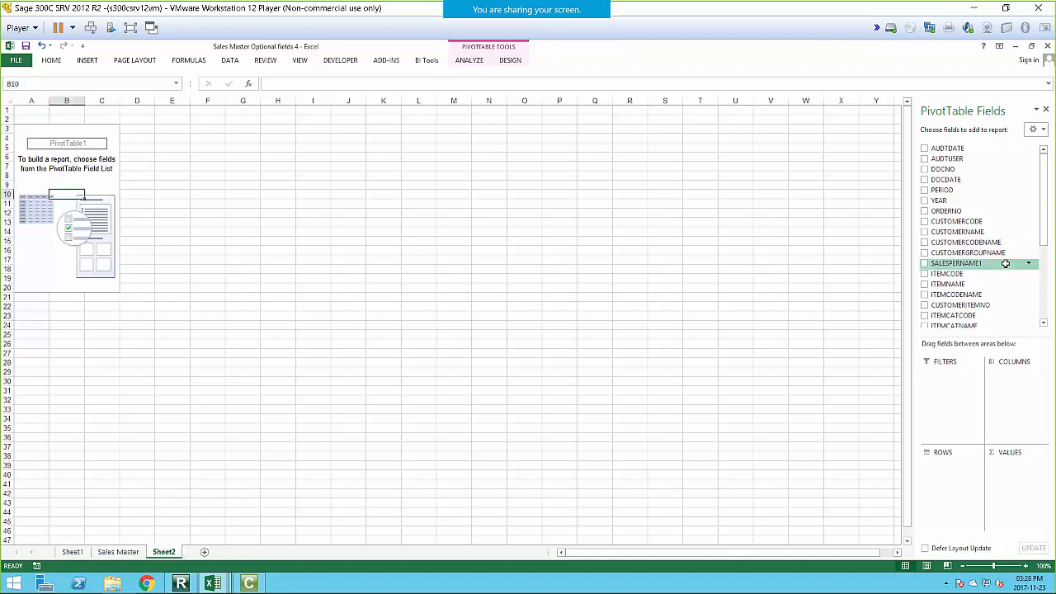
Add CUSTOMERNAME, NOTES and DOCNO as PivotTable rows and LINE TOTAL EXCL as the summed value
{"action": "left_click", "coordinate": [924, 232]}
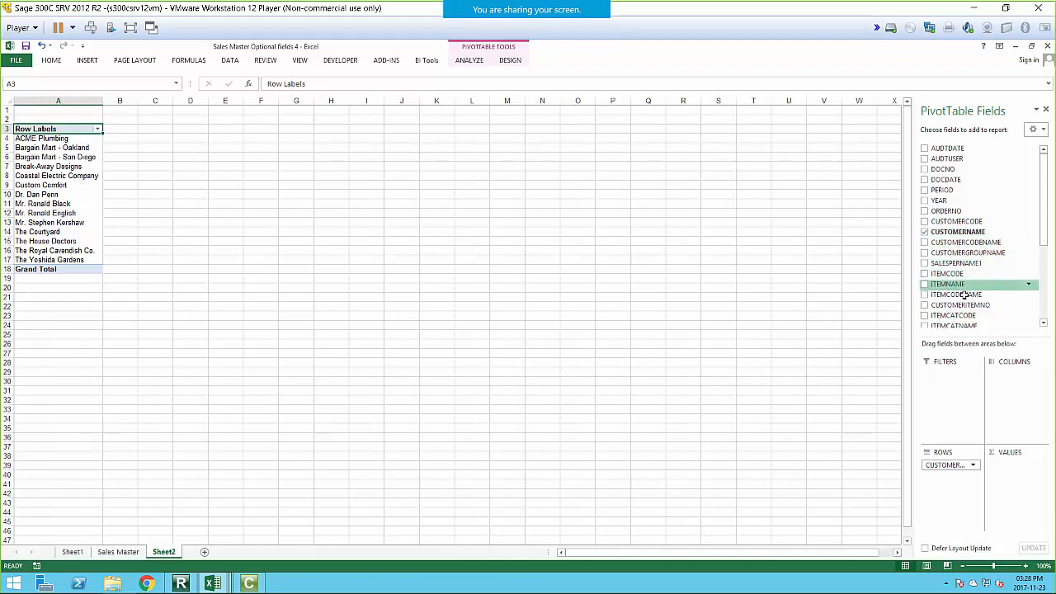
{"action": "left_click_drag", "start_coordinate": [1042, 179], "coordinate": [1041, 262]}
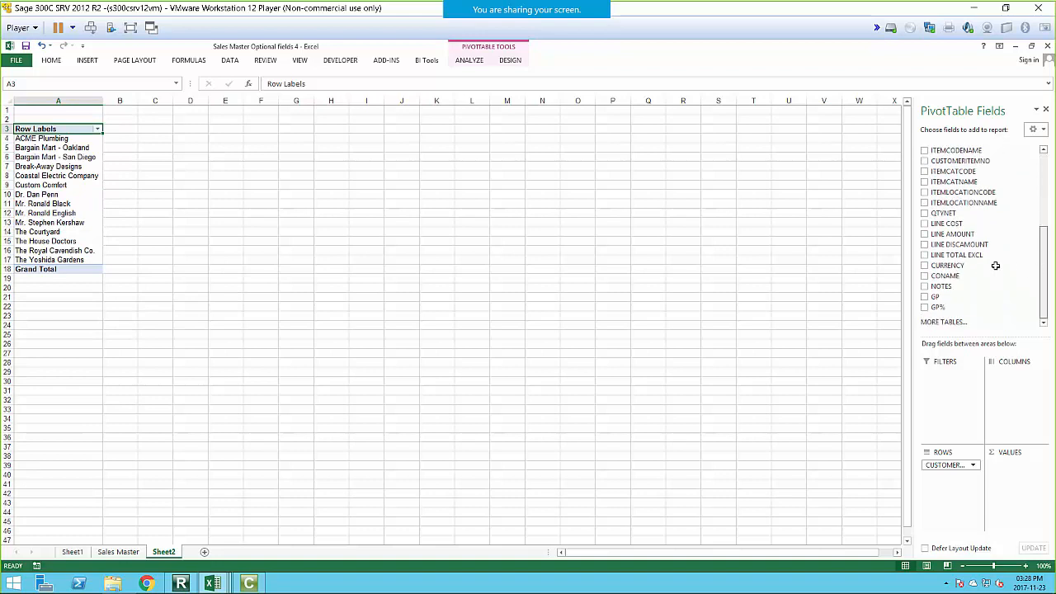
{"action": "left_click", "coordinate": [924, 285]}
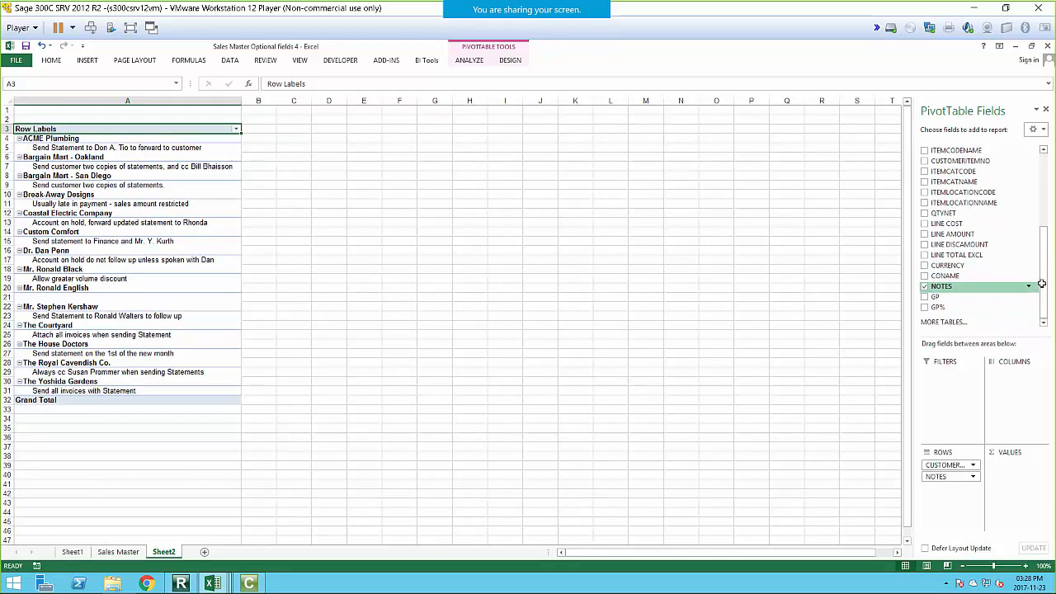
{"action": "left_click_drag", "start_coordinate": [1042, 275], "coordinate": [1042, 242]}
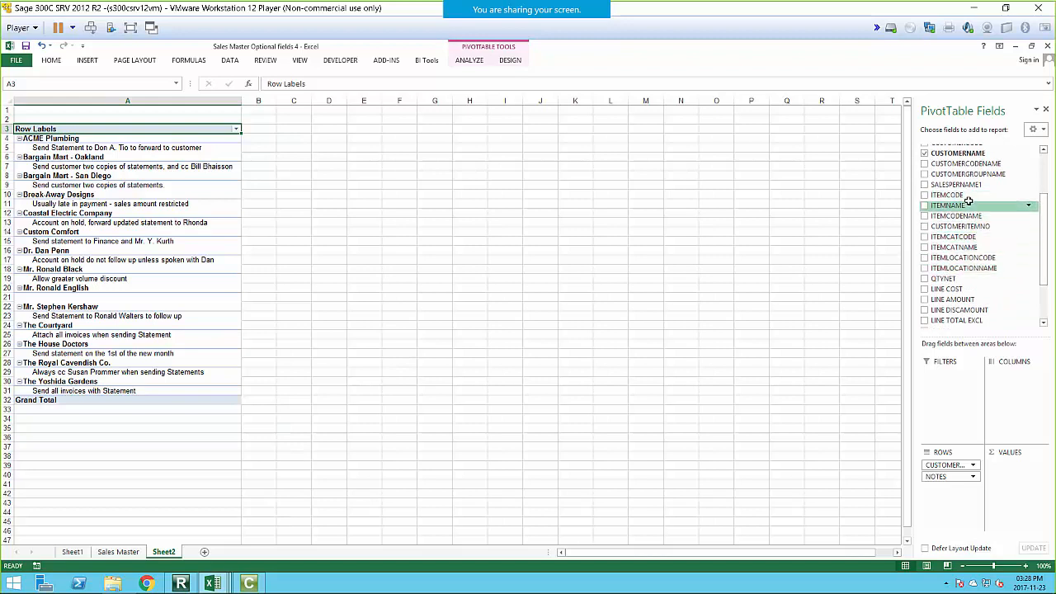
{"action": "left_click", "coordinate": [925, 320]}
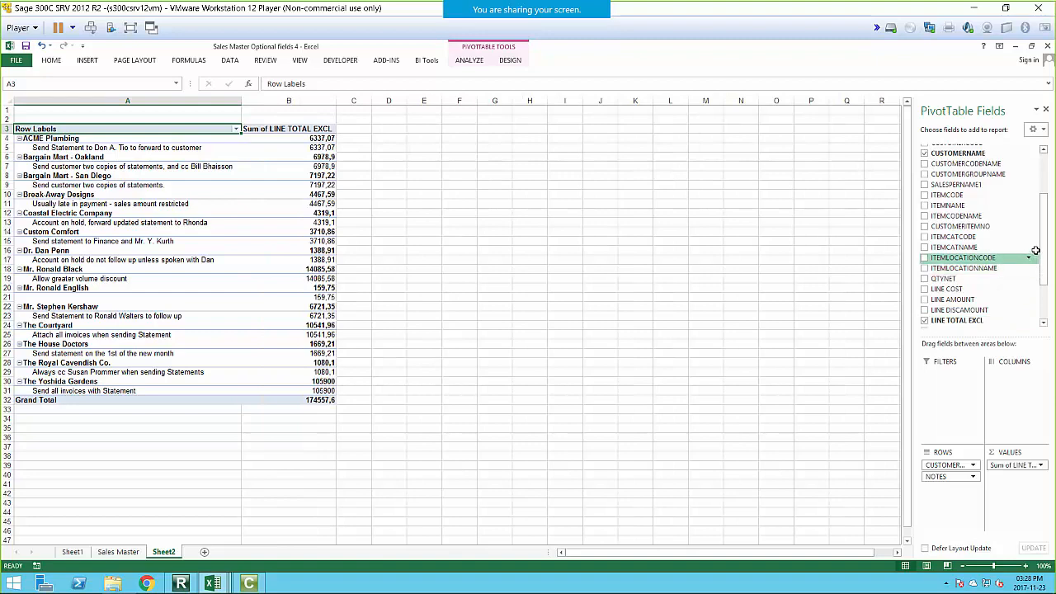
{"action": "left_click_drag", "start_coordinate": [1042, 241], "coordinate": [1042, 206]}
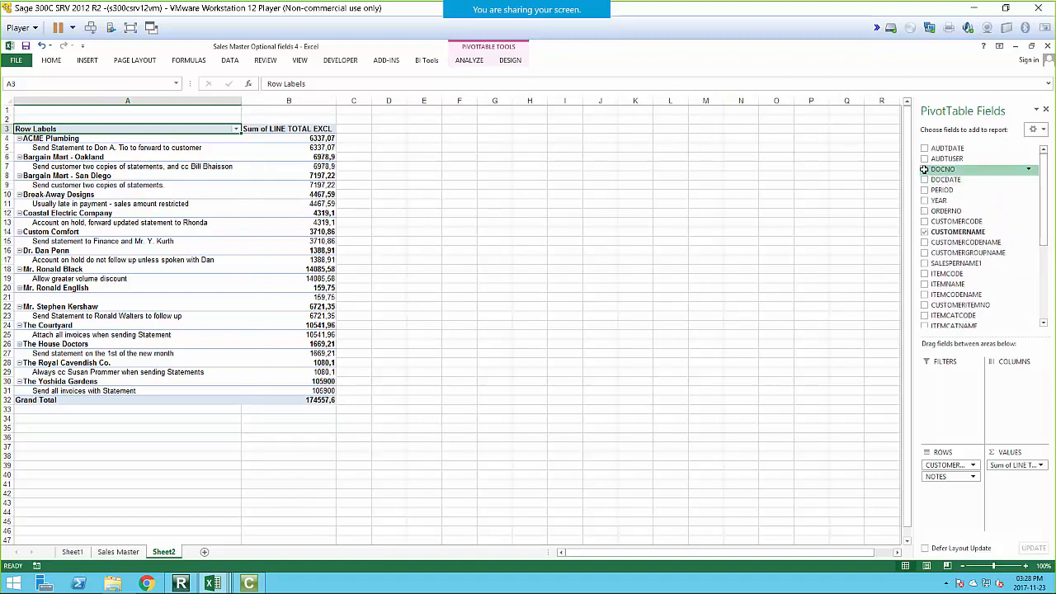
{"action": "left_click", "coordinate": [925, 169]}
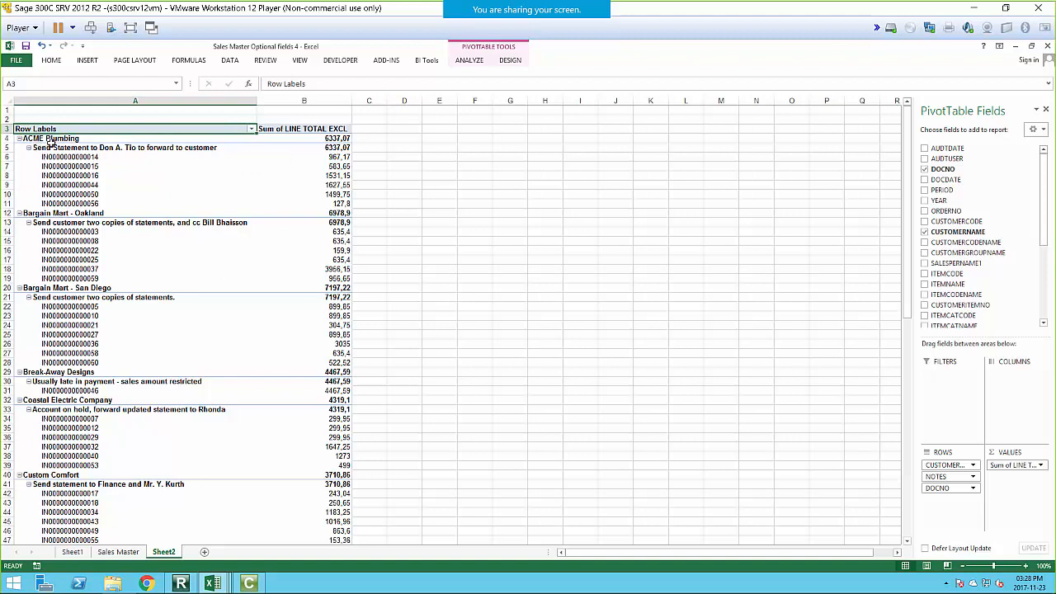
Set the NOTES row field of the PivotTable to show its item labels in tabular form
{"action": "left_click", "coordinate": [974, 477]}
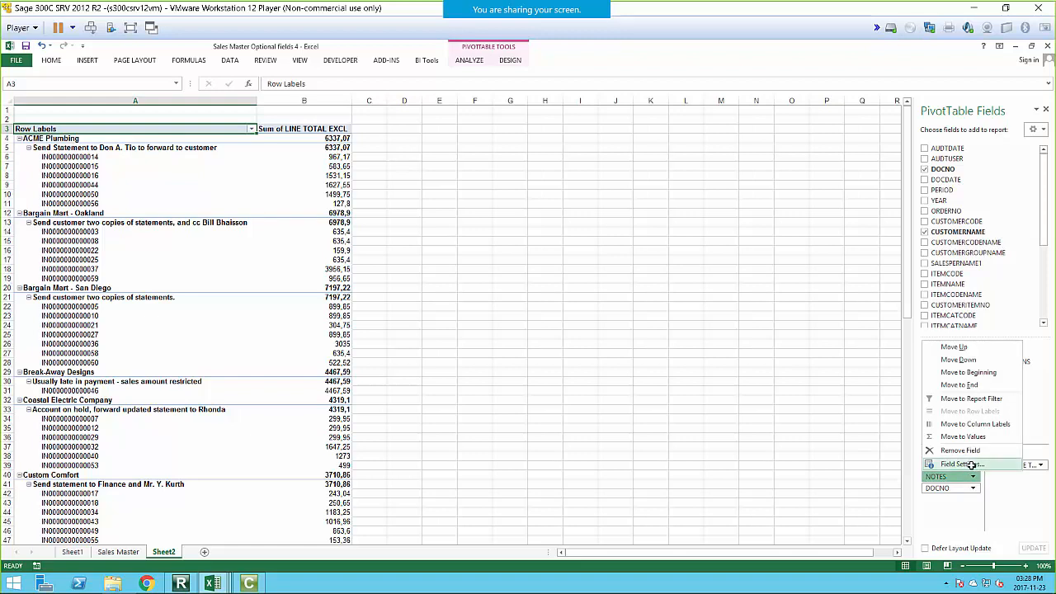
{"action": "left_click", "coordinate": [961, 464]}
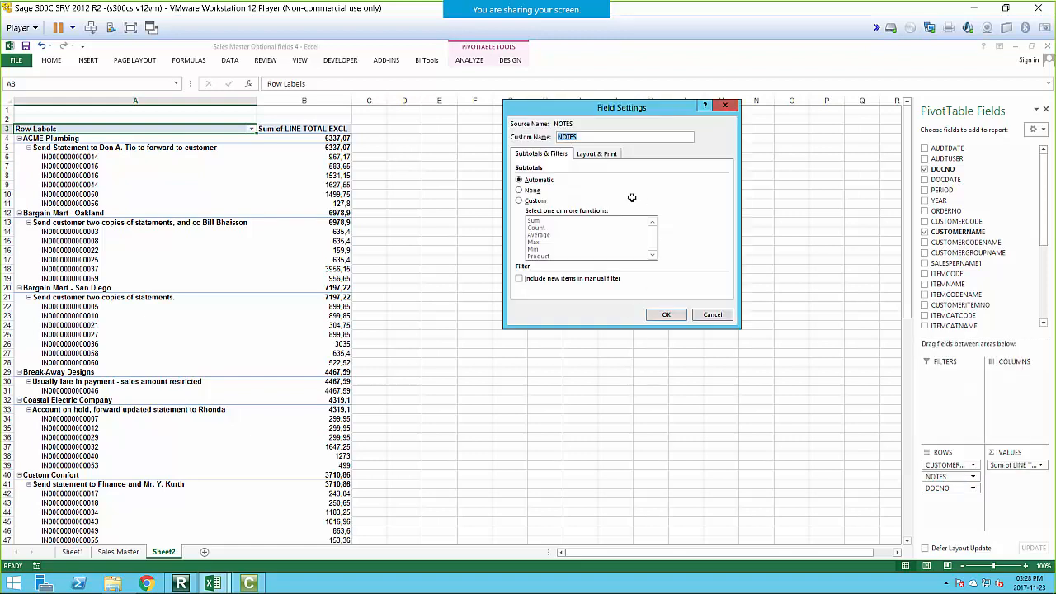
{"action": "left_click", "coordinate": [587, 153]}
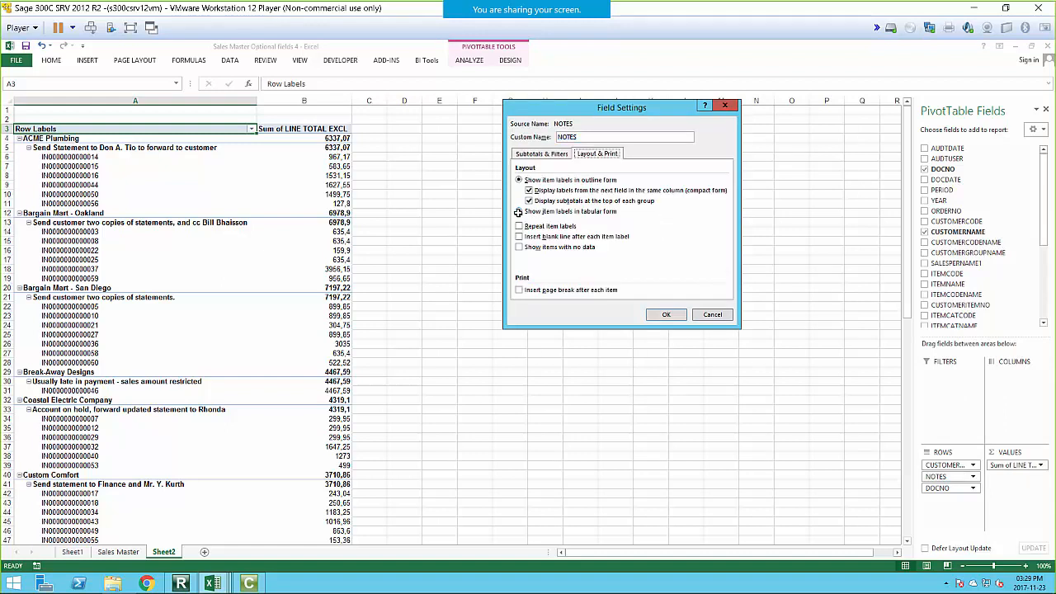
{"action": "left_click", "coordinate": [543, 212]}
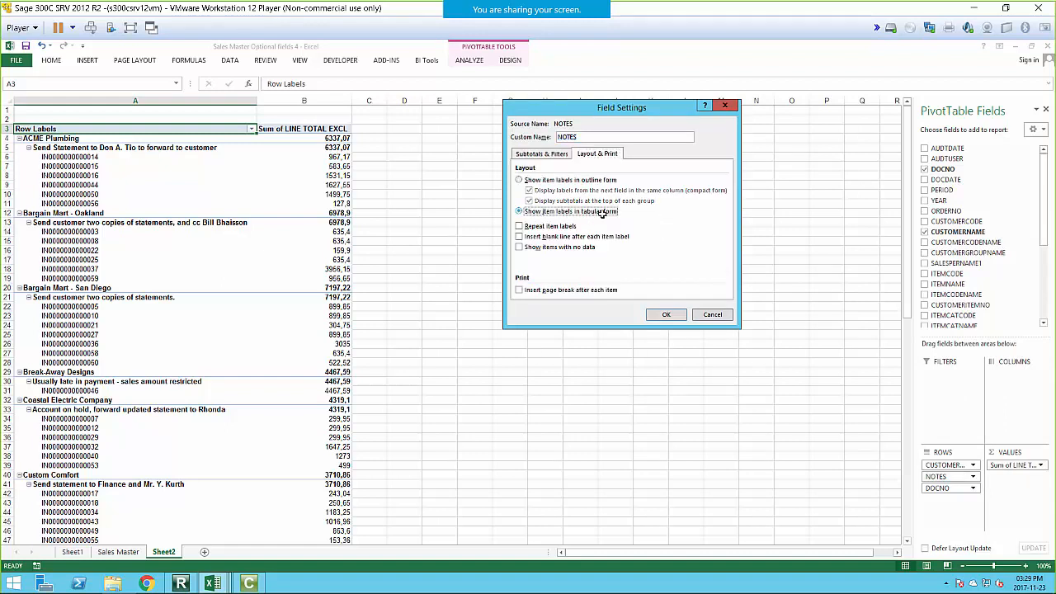
{"action": "left_click", "coordinate": [667, 313]}
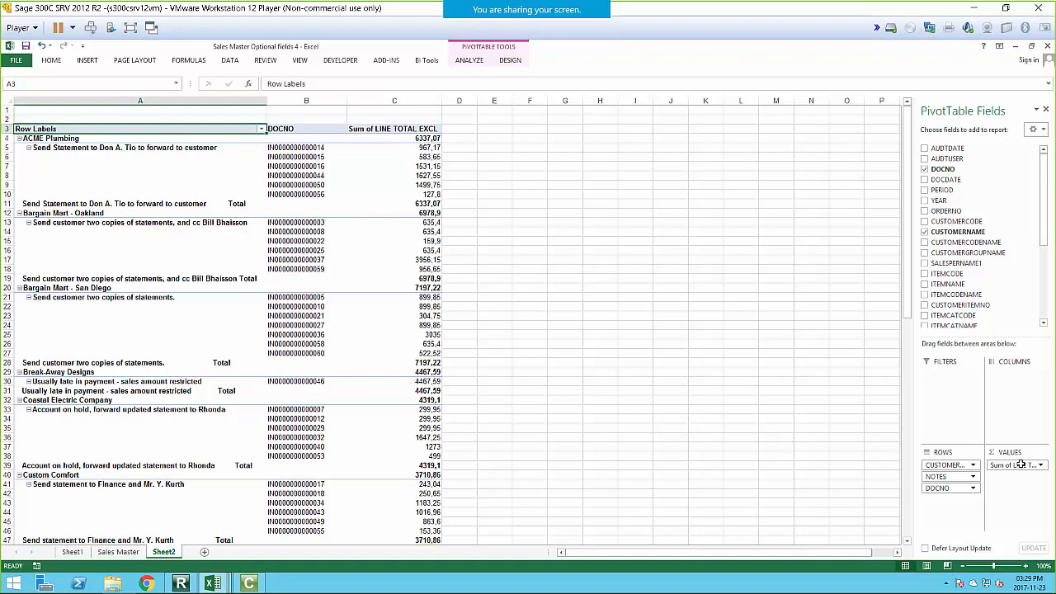
Change the CUSTOMERNAME row field's layout so its item labels are shown in tabular form
{"action": "left_click", "coordinate": [972, 467]}
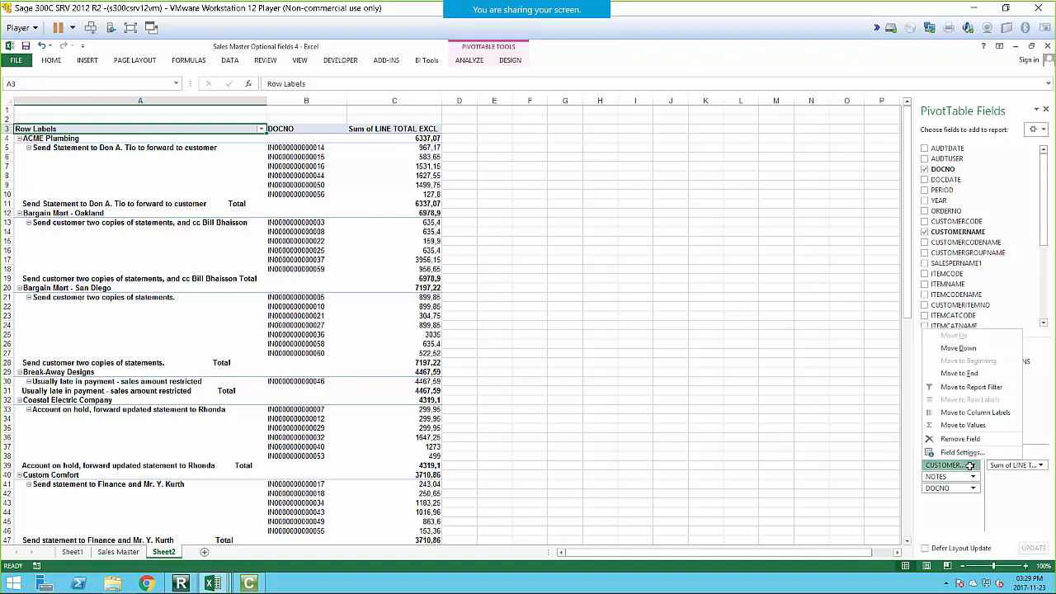
{"action": "left_click", "coordinate": [971, 453]}
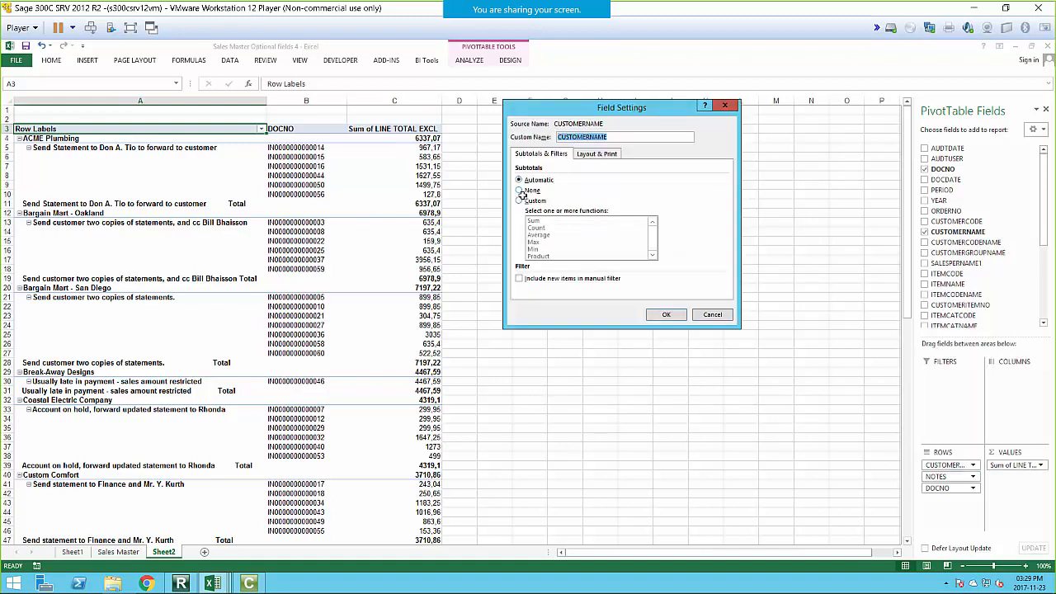
{"action": "left_click", "coordinate": [597, 154]}
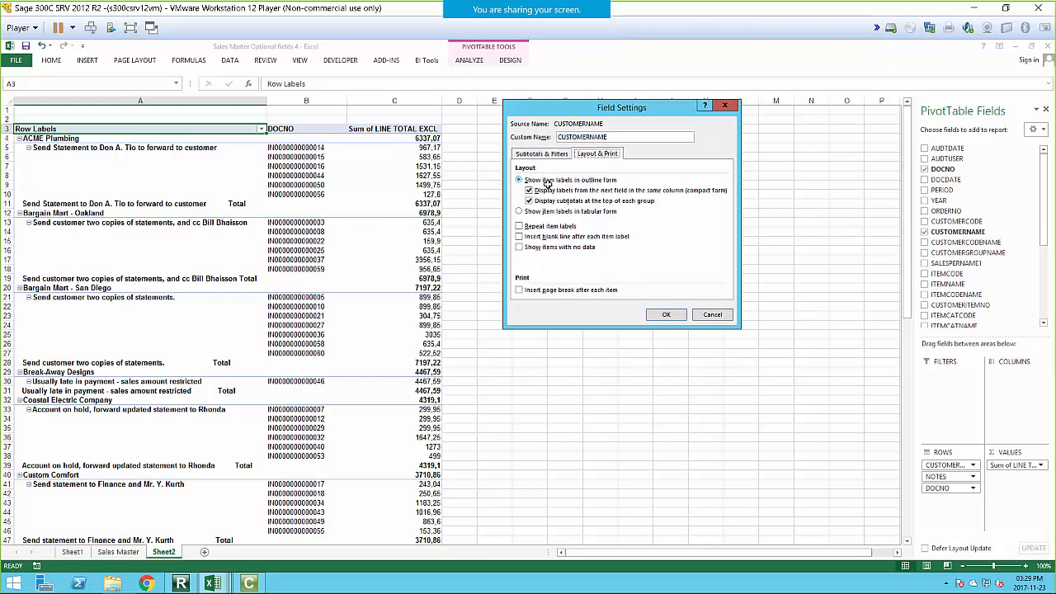
{"action": "left_click", "coordinate": [518, 212]}
{"action": "left_click", "coordinate": [666, 314]}
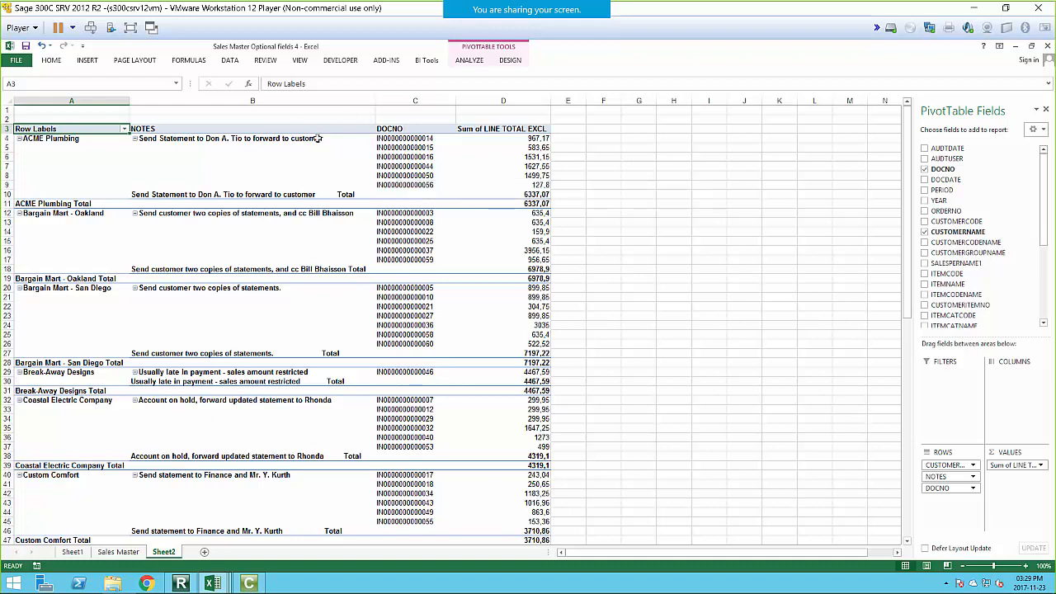
Check the layout and print settings of the CUSTOMERNAME field, and view the PivotTable without its field list
{"action": "left_click", "coordinate": [972, 465]}
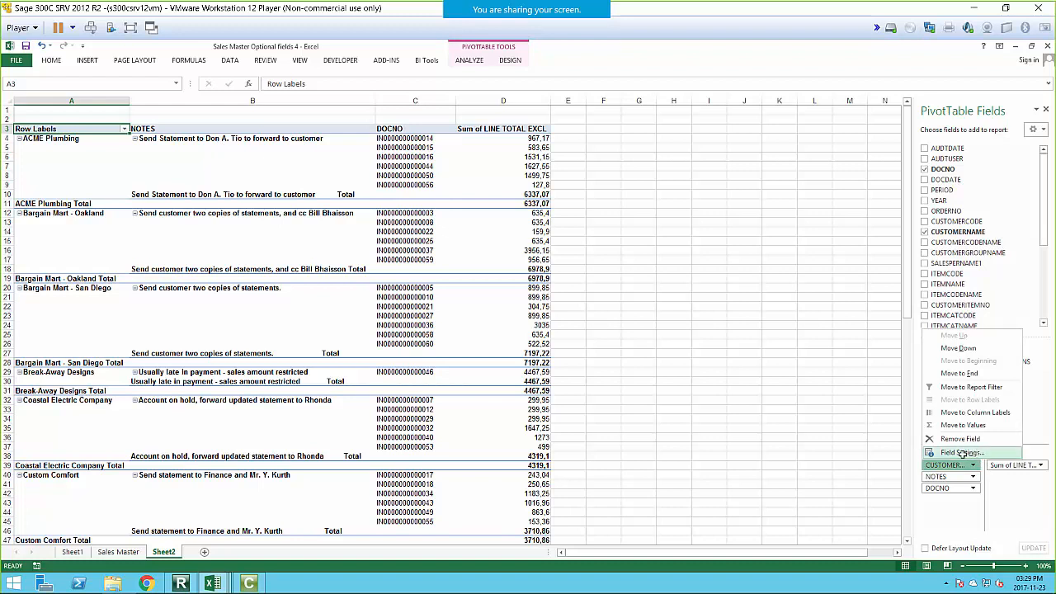
{"action": "left_click", "coordinate": [962, 453]}
{"action": "left_click", "coordinate": [589, 154]}
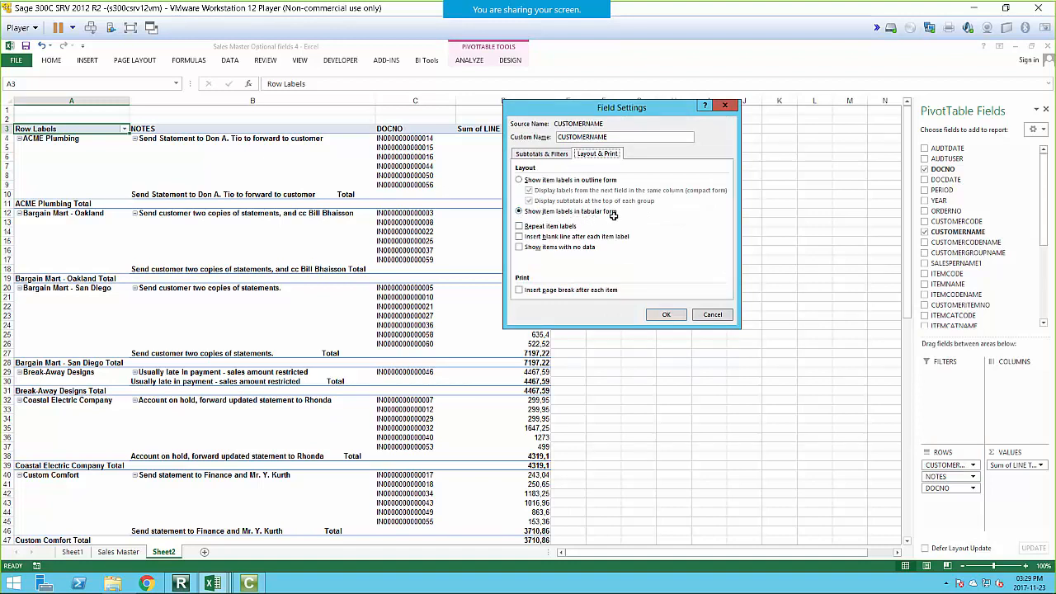
{"action": "left_click", "coordinate": [665, 318]}
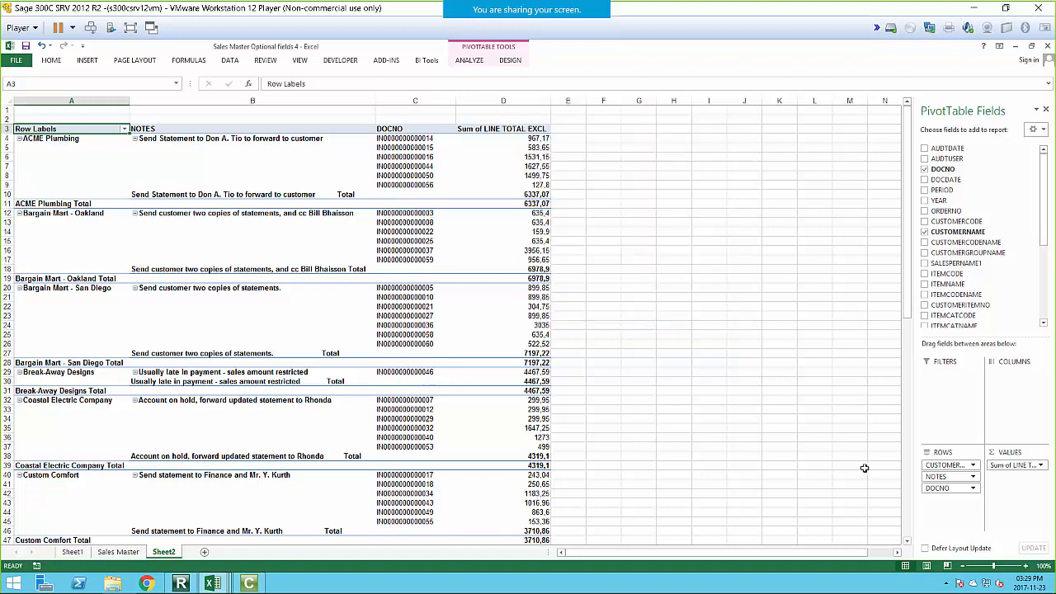
{"action": "left_click", "coordinate": [633, 223]}
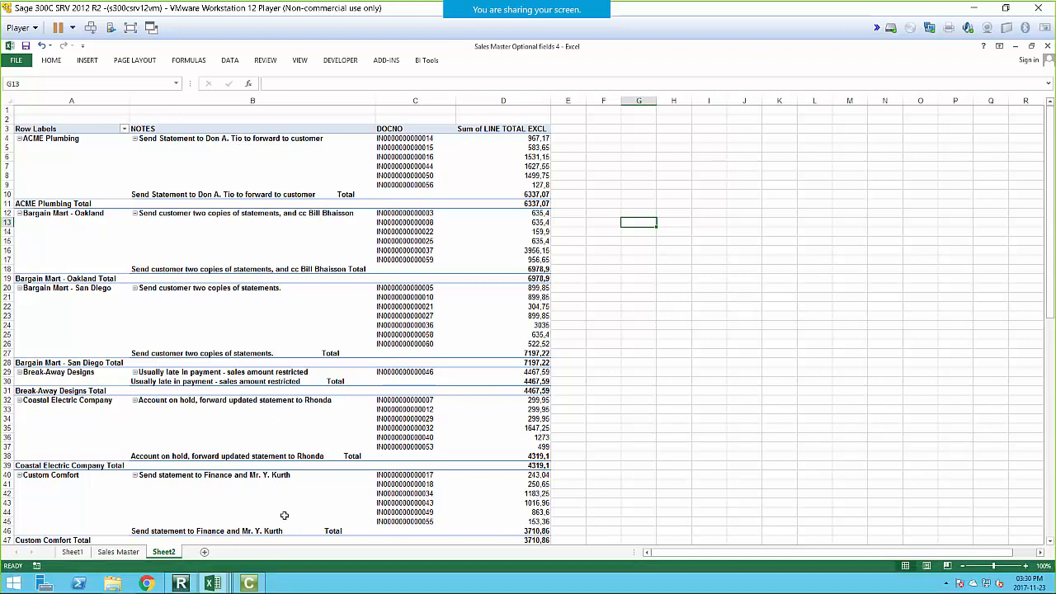
{"action": "left_click", "coordinate": [672, 372]}
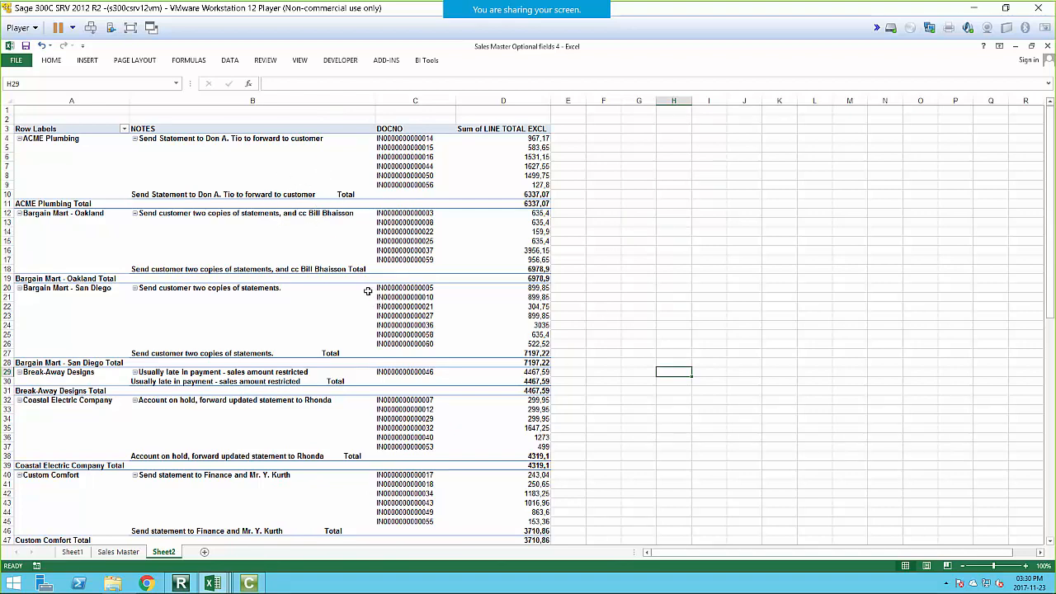
Switch to Report Manager and save workbook Sales Master Optional fields 4 as the Sales Master Optional fields report's Excel template, replacing the existing file
{"action": "left_click", "coordinate": [180, 583]}
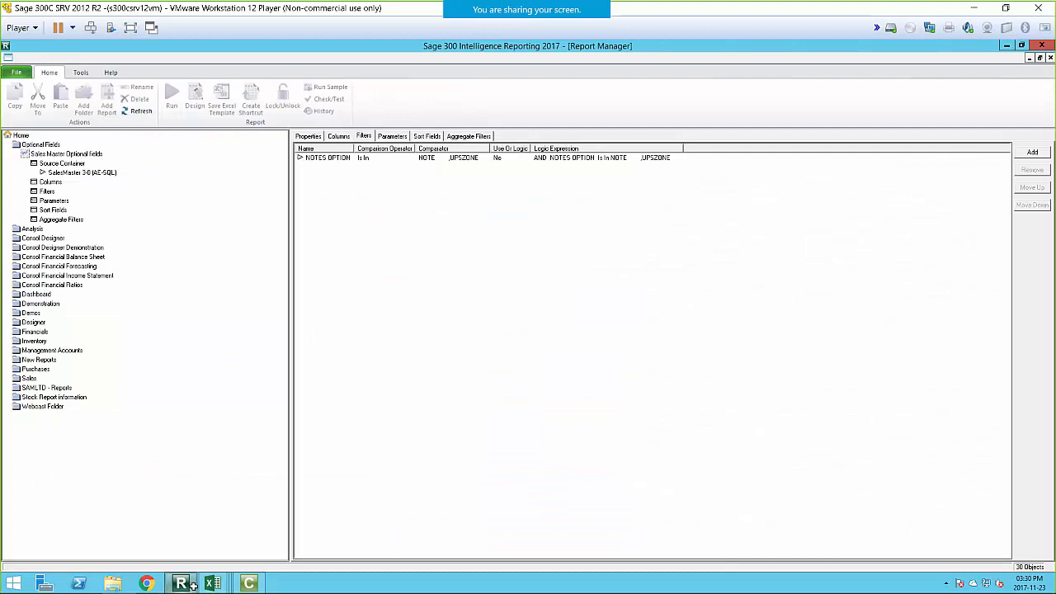
{"action": "left_click", "coordinate": [97, 155]}
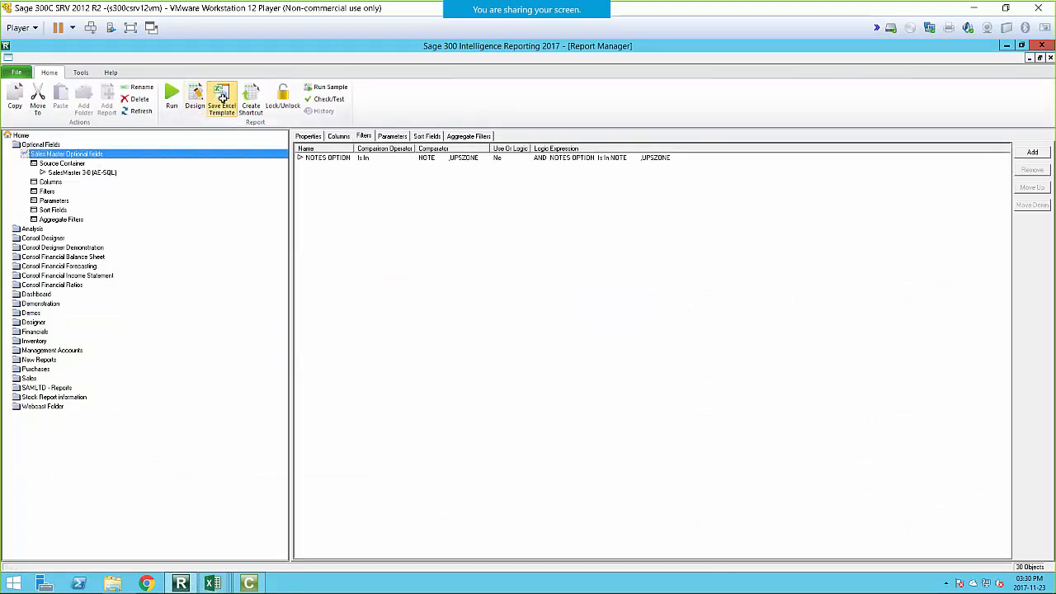
{"action": "left_click", "coordinate": [221, 98]}
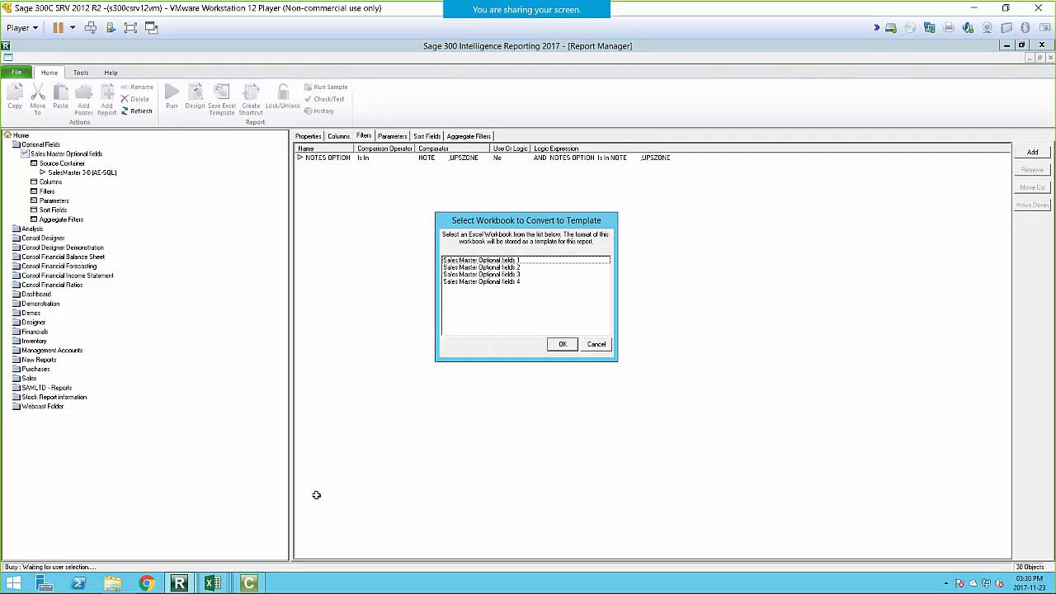
{"action": "left_click", "coordinate": [212, 583]}
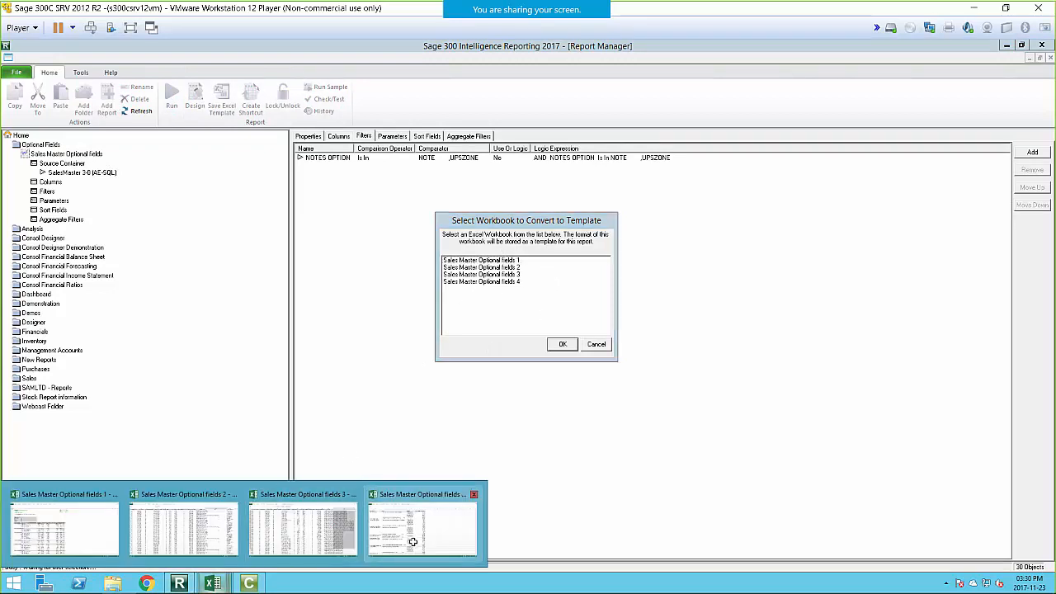
{"action": "left_click", "coordinate": [510, 282]}
{"action": "left_click", "coordinate": [563, 346]}
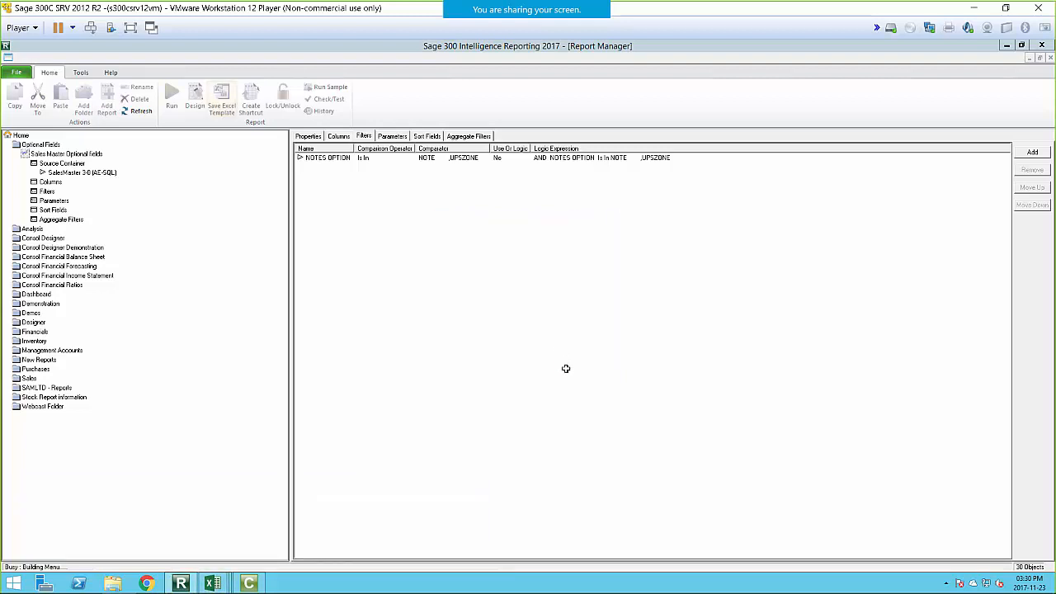
{"action": "left_click", "coordinate": [576, 353]}
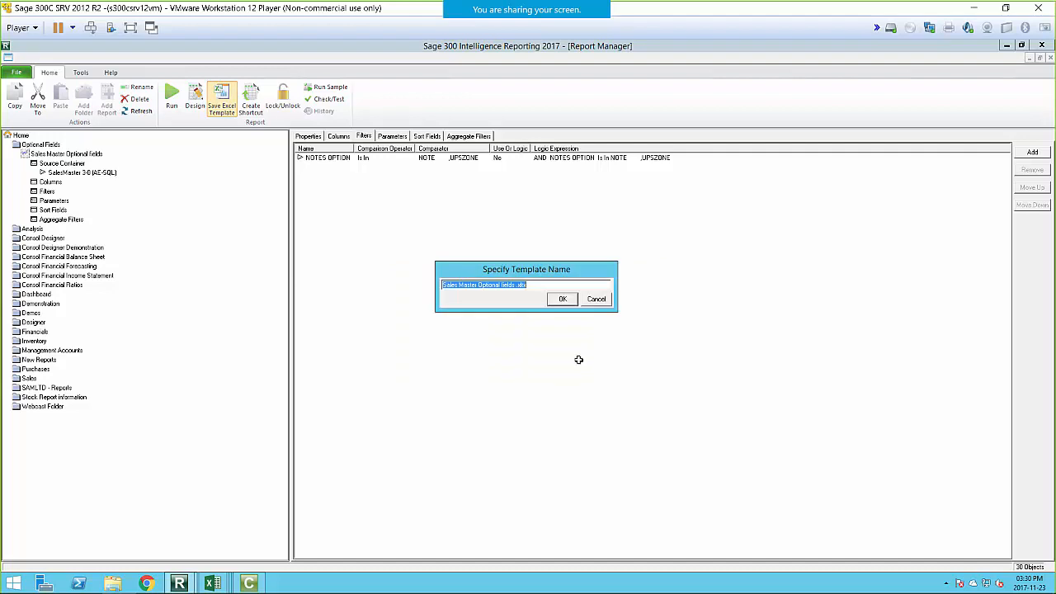
{"action": "left_click", "coordinate": [562, 300]}
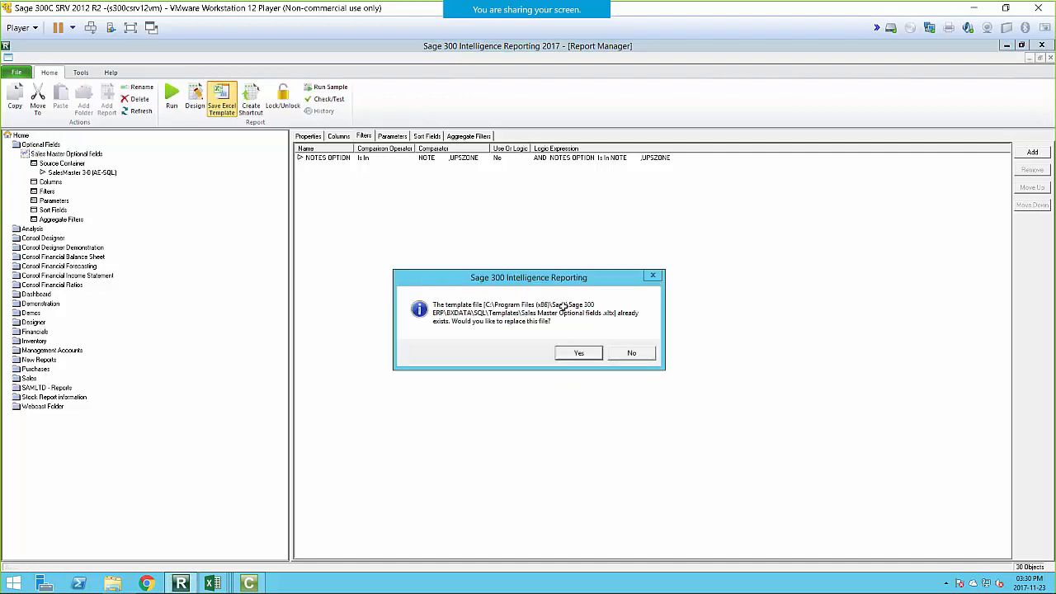
{"action": "left_click", "coordinate": [569, 352]}
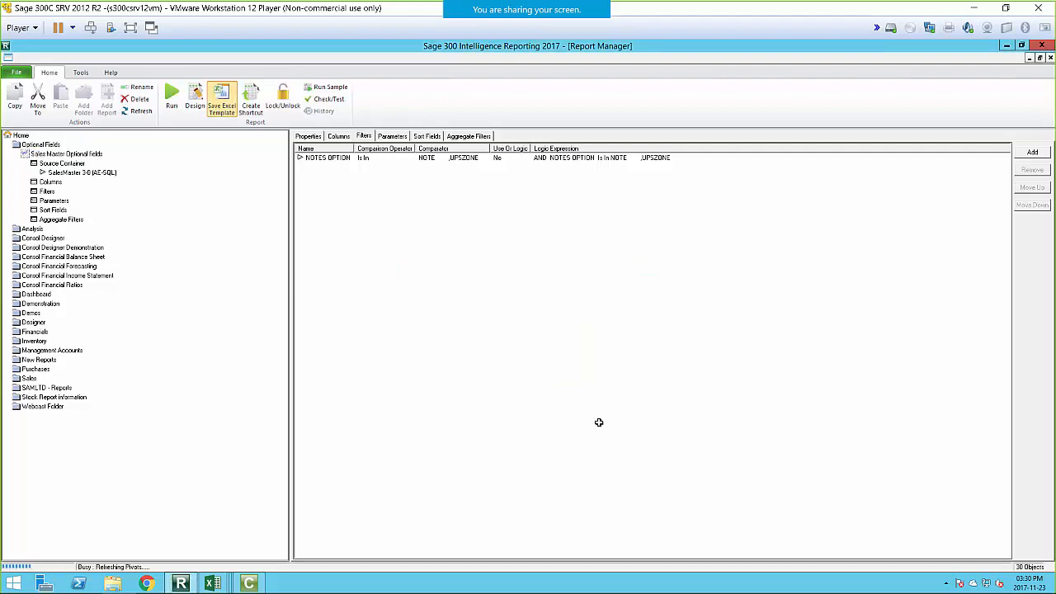
{"action": "left_click", "coordinate": [306, 136]}
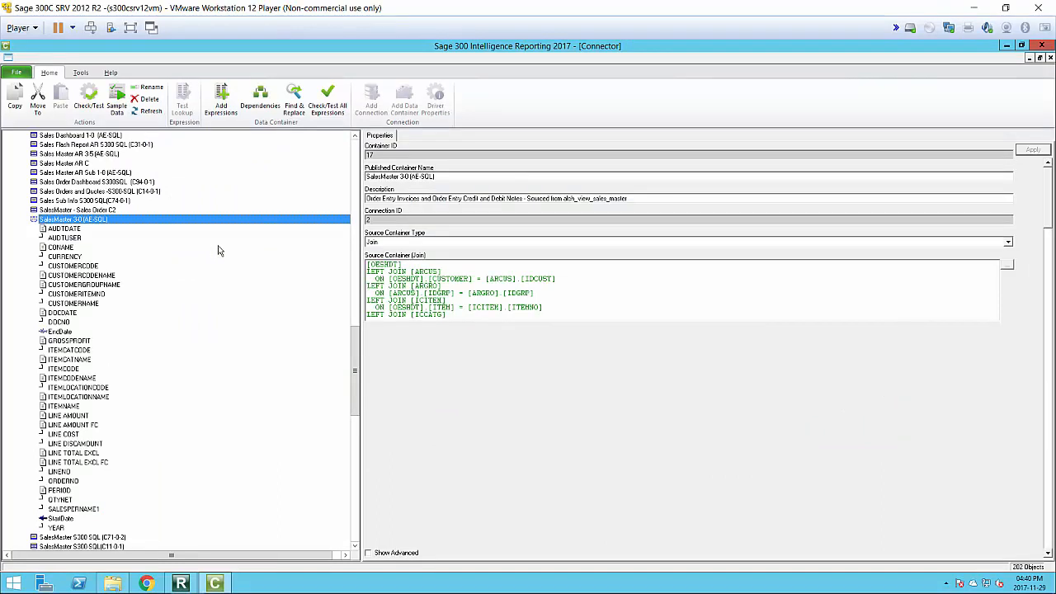
Execute the SalesMaster 3-0 (AE-SQL) container's join query with the UPSZONE and NOTE subqueries, and accept it
{"action": "left_click", "coordinate": [1011, 271]}
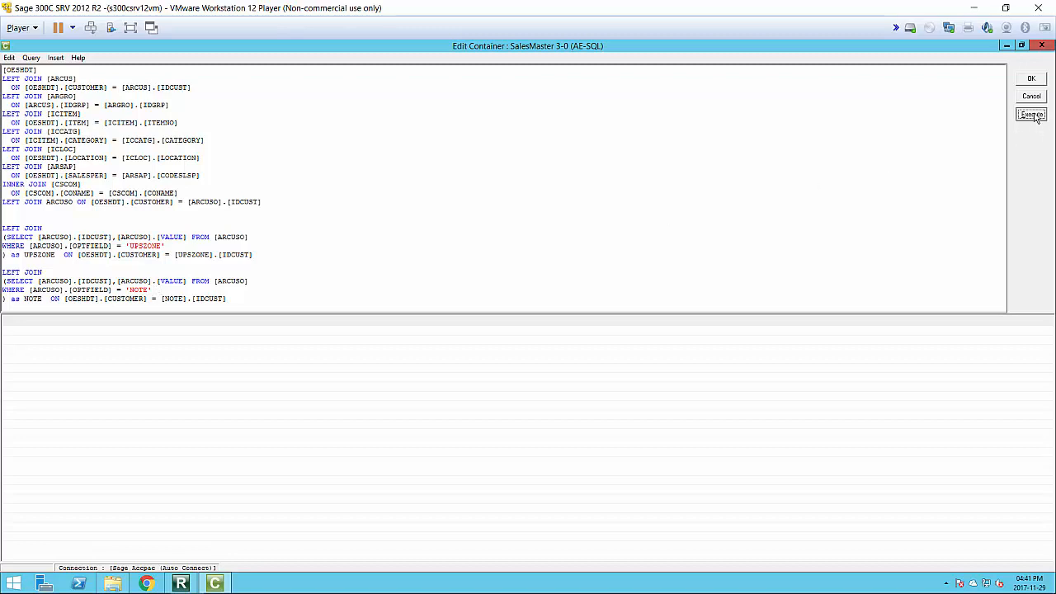
{"action": "left_click", "coordinate": [1031, 114]}
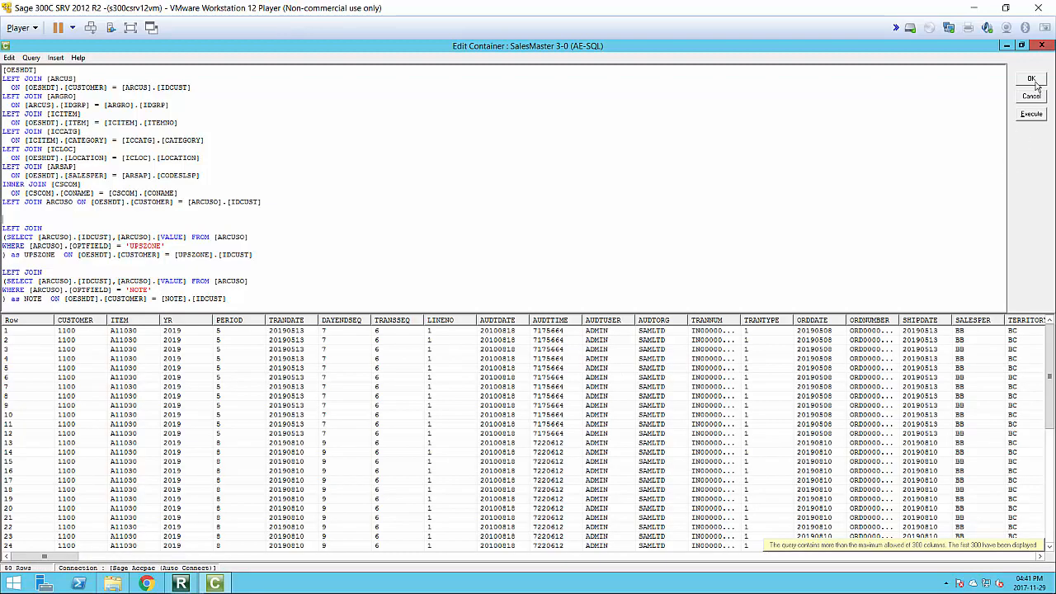
{"action": "left_click", "coordinate": [1031, 79]}
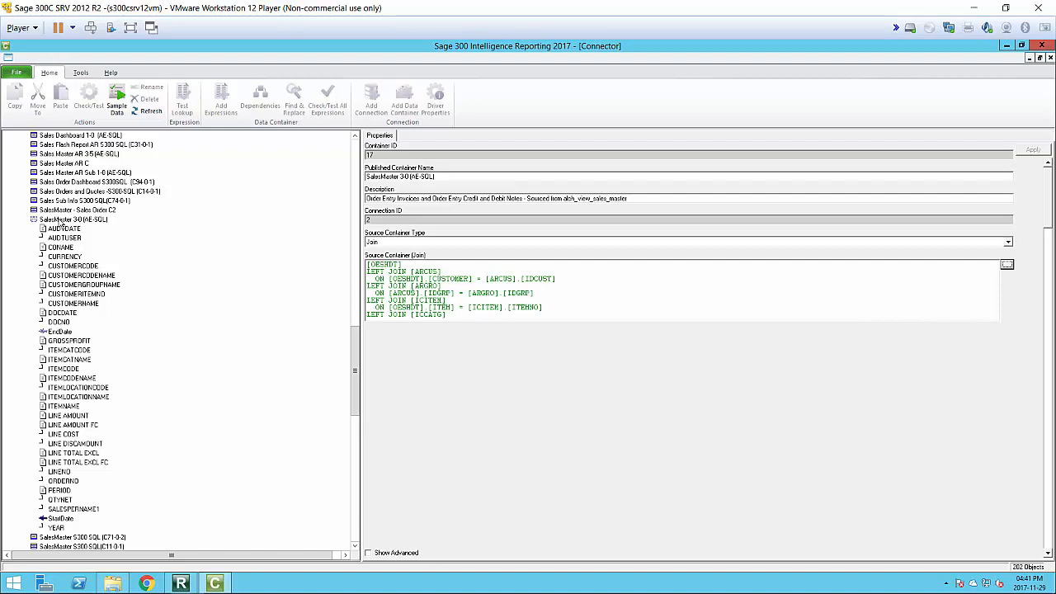
Add an SQL expression named NOTES to the SalesMaster 3-0 (AE-SQL) container with the SQL text [NOTE].[VALUE]
{"action": "left_click", "coordinate": [61, 221]}
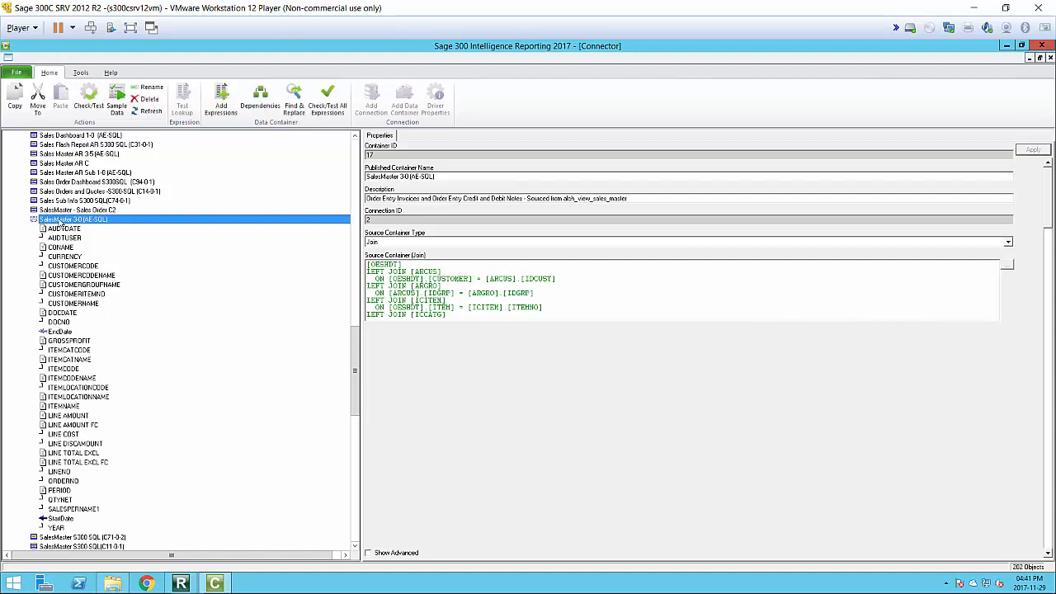
{"action": "left_click", "coordinate": [221, 99]}
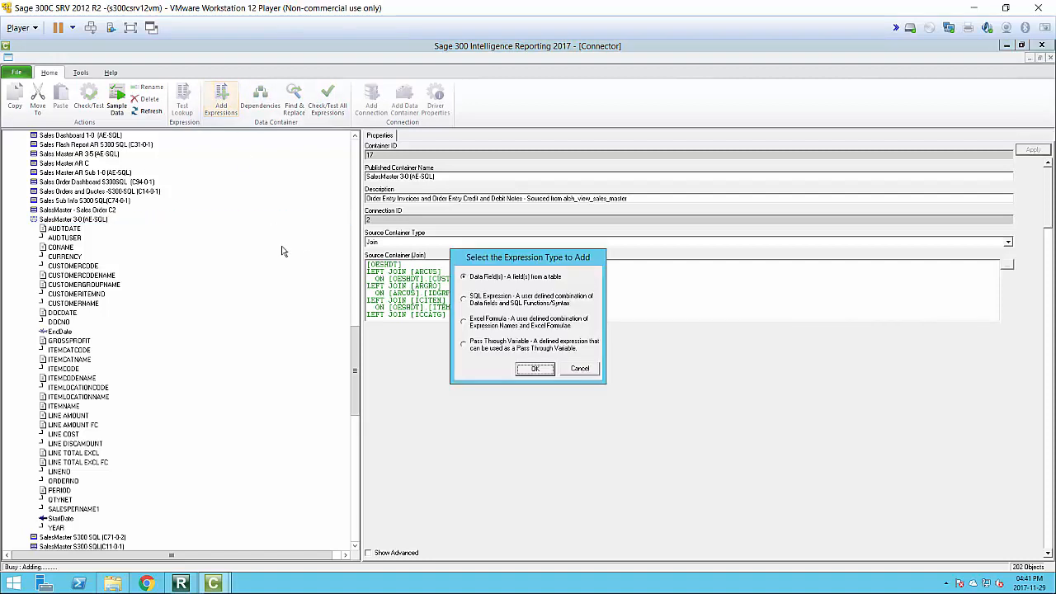
{"action": "left_click", "coordinate": [466, 300]}
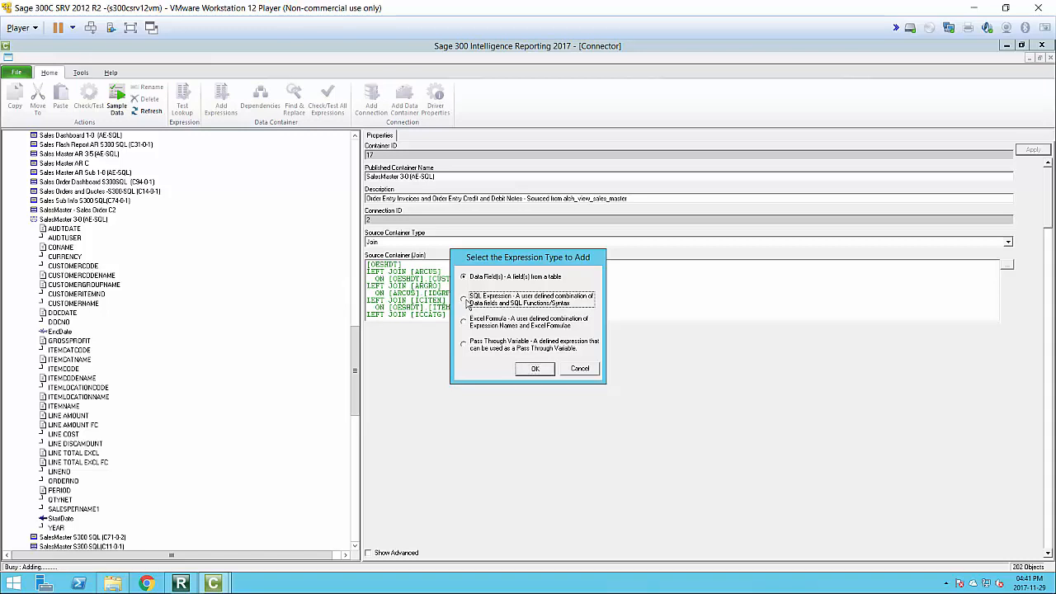
{"action": "left_click", "coordinate": [535, 369]}
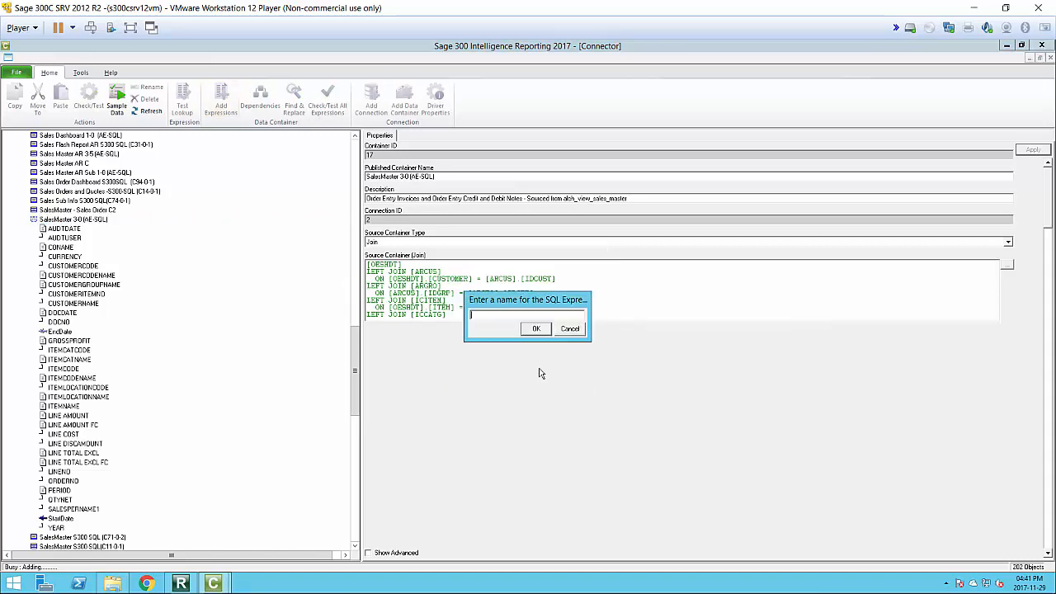
{"action": "type", "text": "NOTES"}
{"action": "left_click", "coordinate": [538, 330]}
{"action": "type", "text": "[NOTE"}
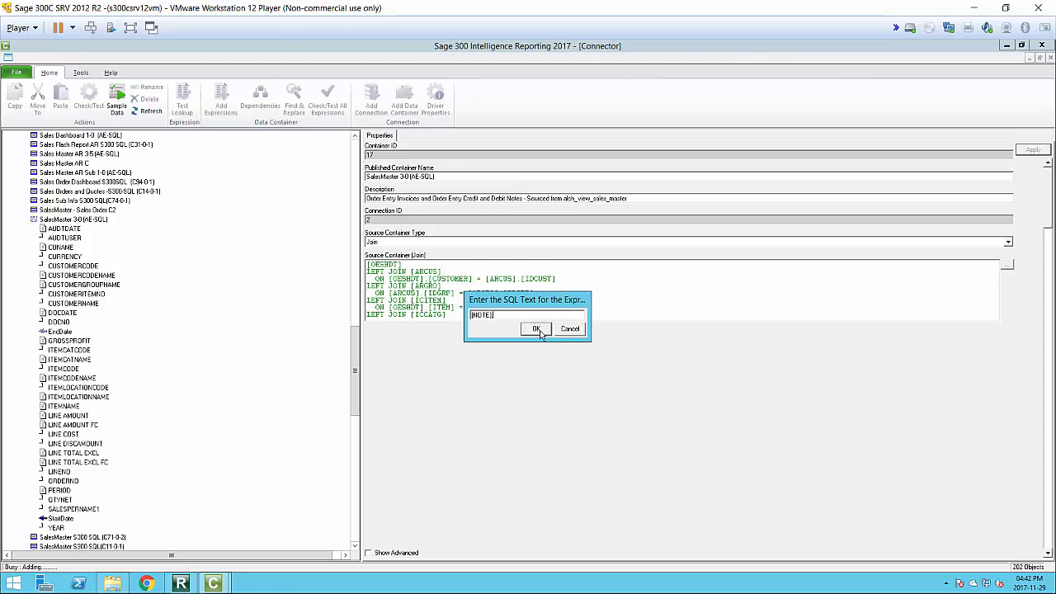
{"action": "type", "text": "].[Va"}
{"action": "key", "text": "BackSpace"}
{"action": "type", "text": "ALUE]"}
{"action": "left_click", "coordinate": [532, 330]}
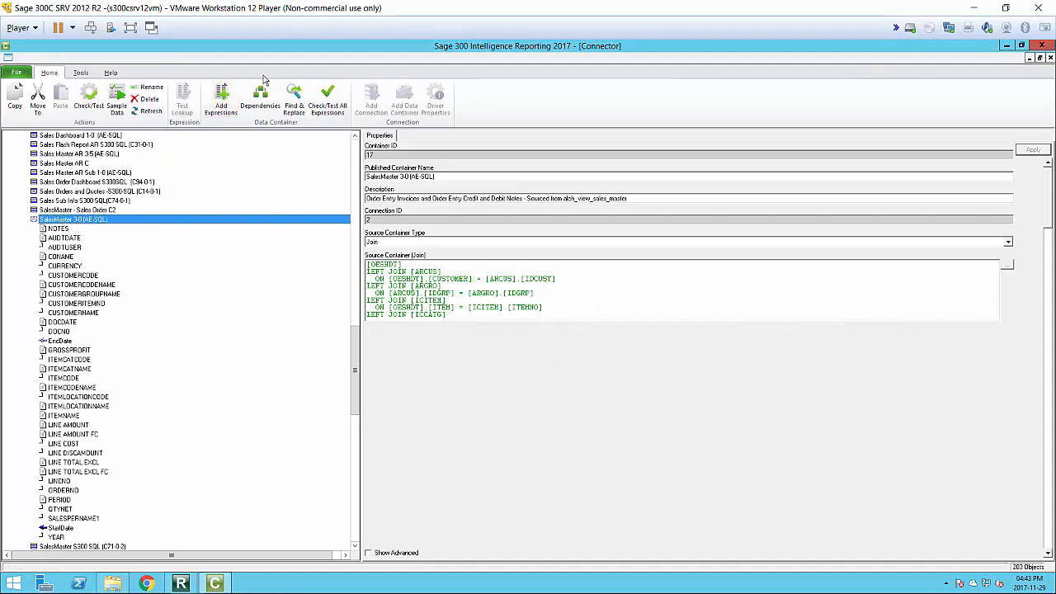
Add an SQL expression named UPSZONE to the SalesMaster 3-0 (AE-SQL) container with the SQL text [UPSZONE].[VALUE]
{"action": "left_click", "coordinate": [221, 97]}
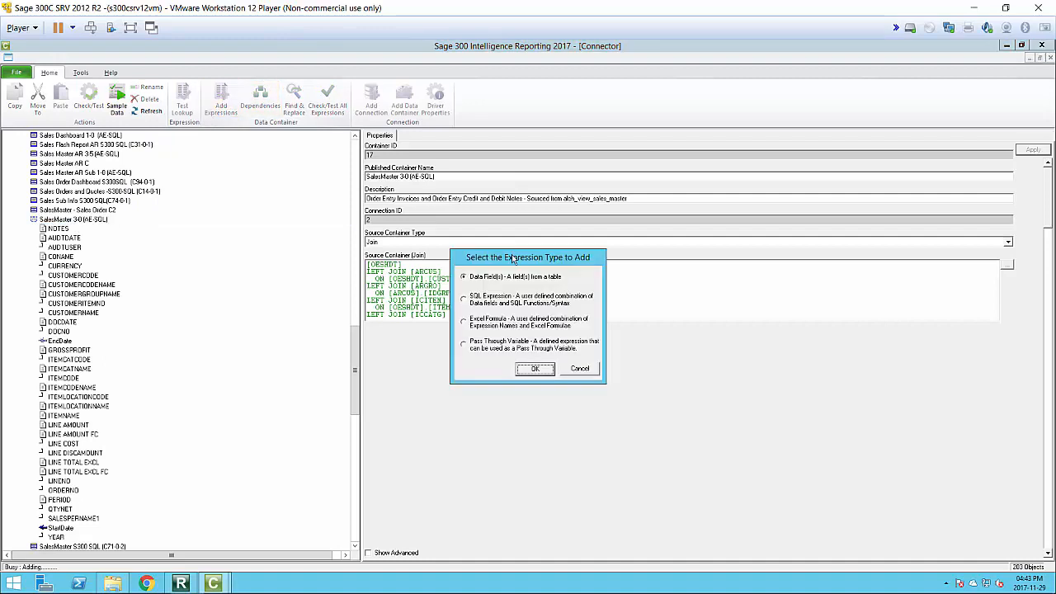
{"action": "left_click", "coordinate": [463, 299]}
{"action": "left_click", "coordinate": [534, 370]}
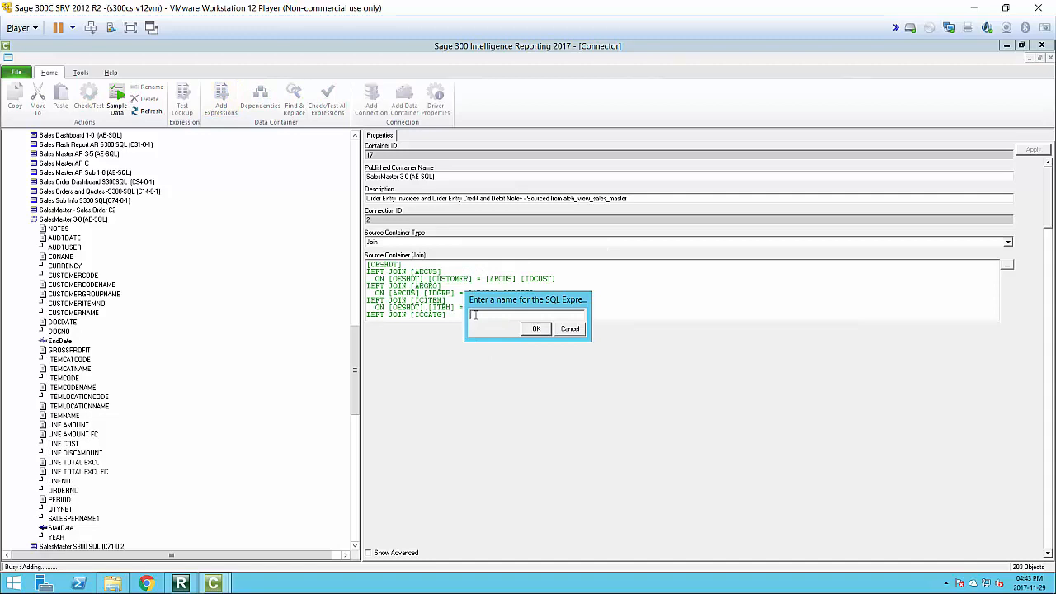
{"action": "type", "text": "UFS"}
{"action": "type", "text": "ZONE"}
{"action": "left_click", "coordinate": [536, 328]}
{"action": "type", "text": "U"}
{"action": "key", "text": "BackSpace"}
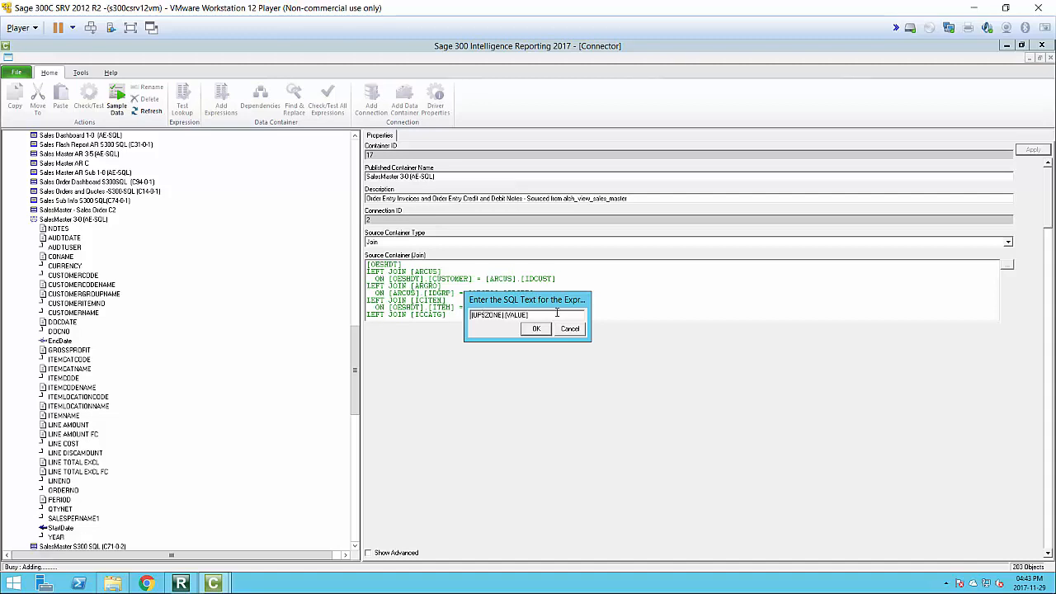
{"action": "left_click", "coordinate": [537, 329]}
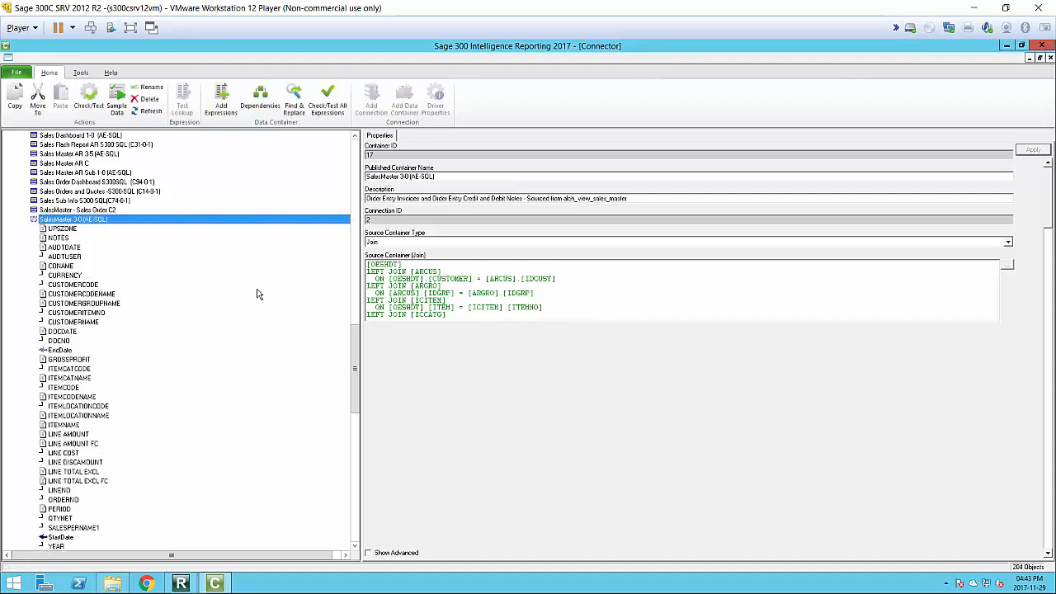
Run the expression check on the UPSZONE and NOTES expressions, closing each result
{"action": "left_click", "coordinate": [62, 228]}
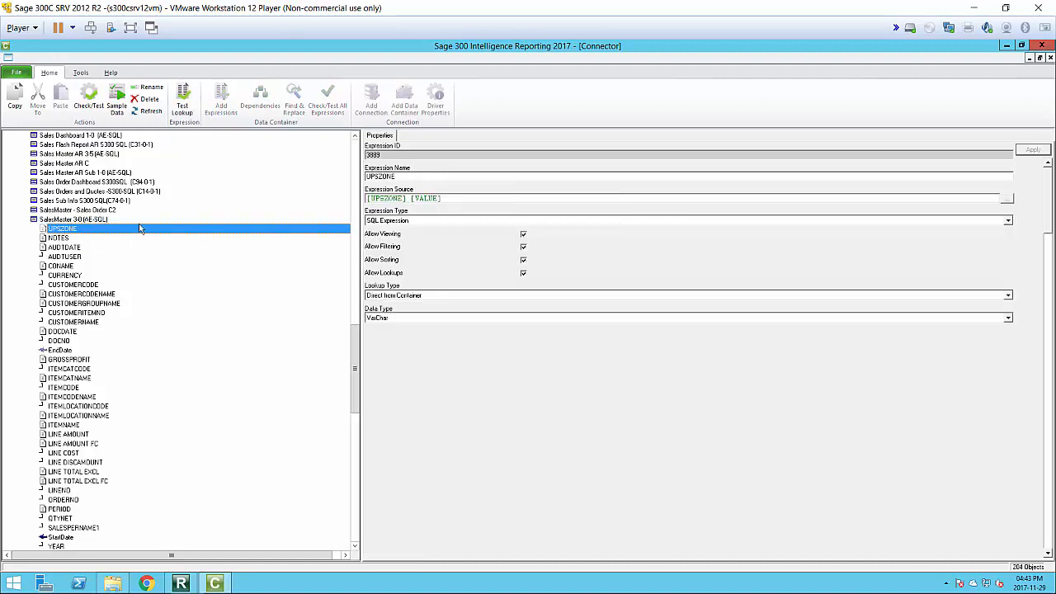
{"action": "left_click", "coordinate": [89, 97]}
{"action": "left_click", "coordinate": [589, 349]}
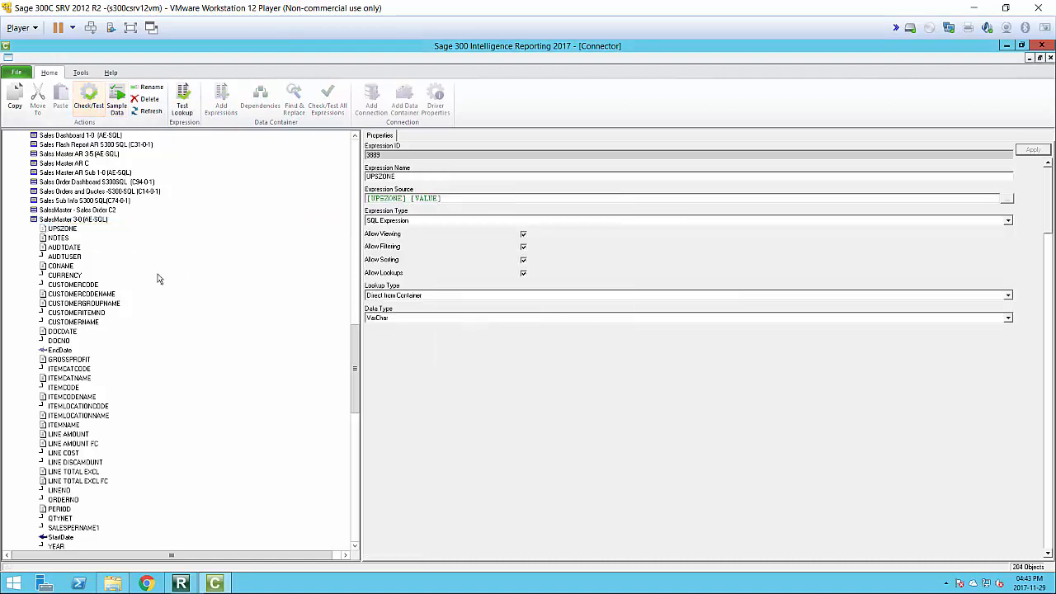
{"action": "left_click", "coordinate": [58, 238]}
{"action": "left_click", "coordinate": [88, 97]}
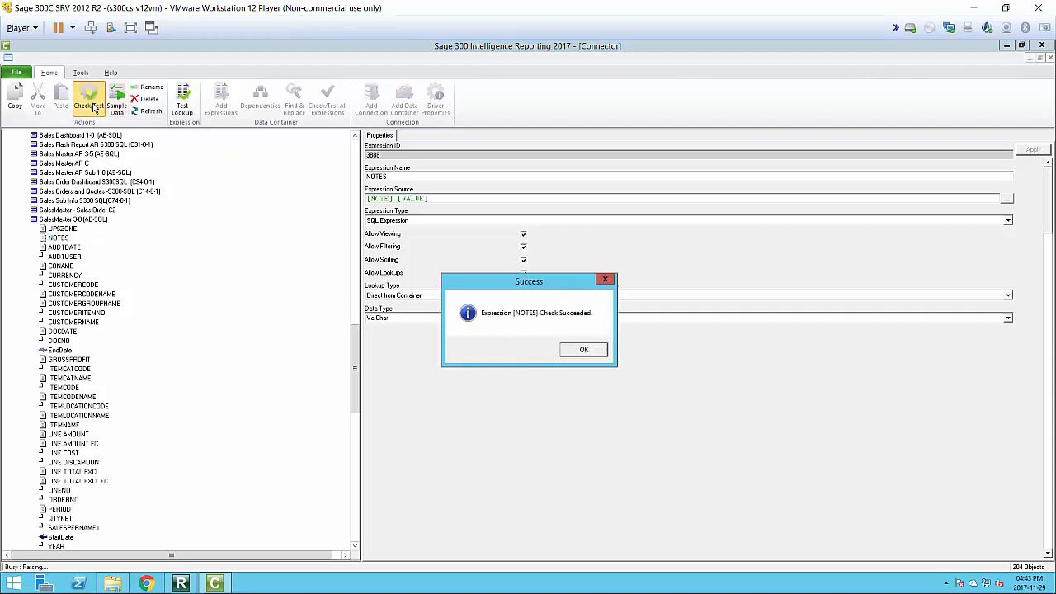
{"action": "left_click", "coordinate": [585, 350]}
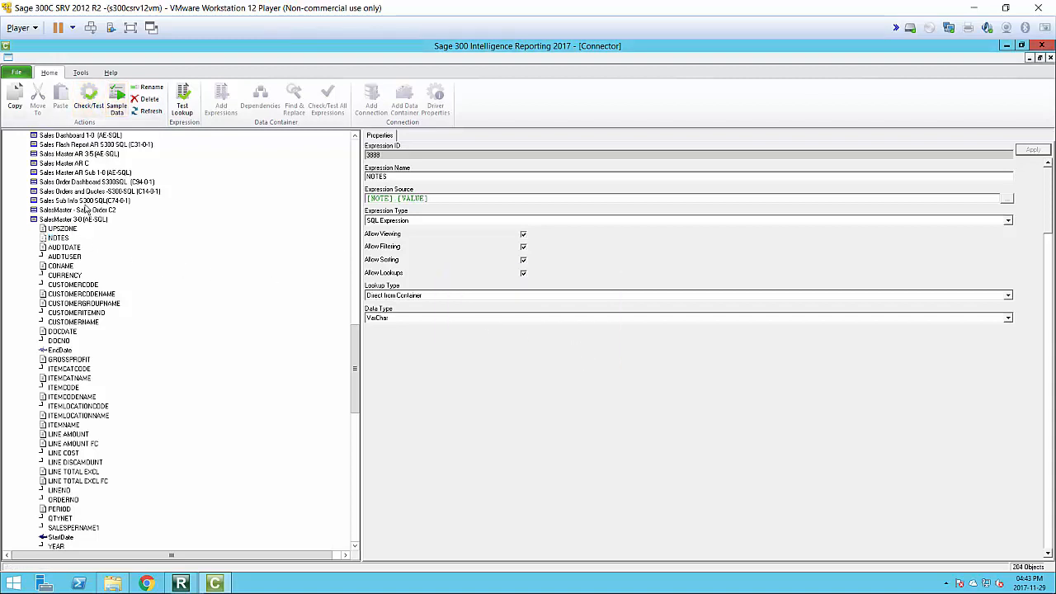
View sample data for the NOTES expression with its value column widened, and for the UPSZONE expression
{"action": "left_click", "coordinate": [119, 106]}
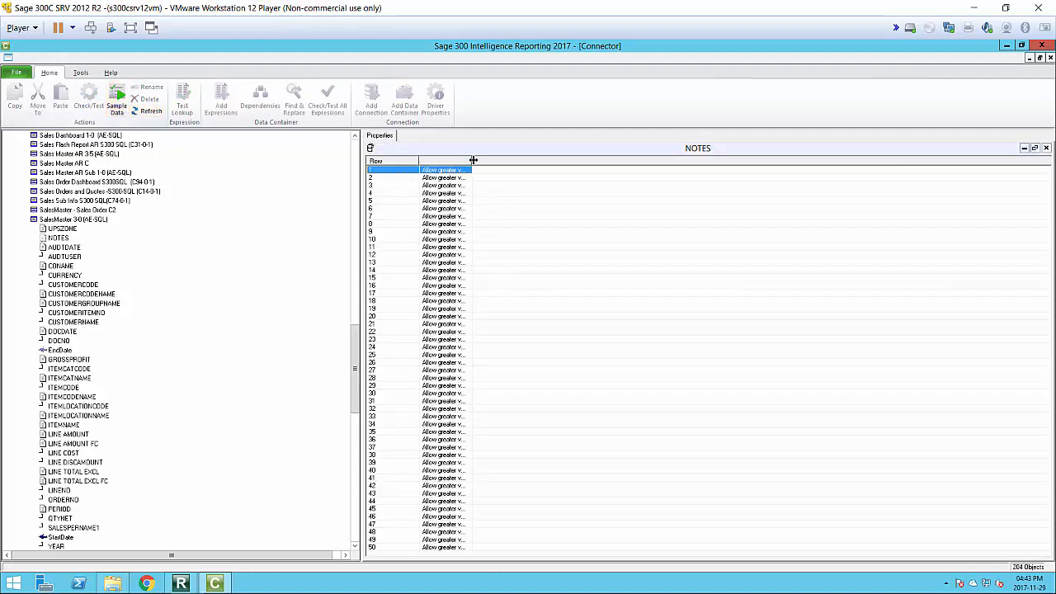
{"action": "left_click_drag", "start_coordinate": [472, 160], "coordinate": [762, 157]}
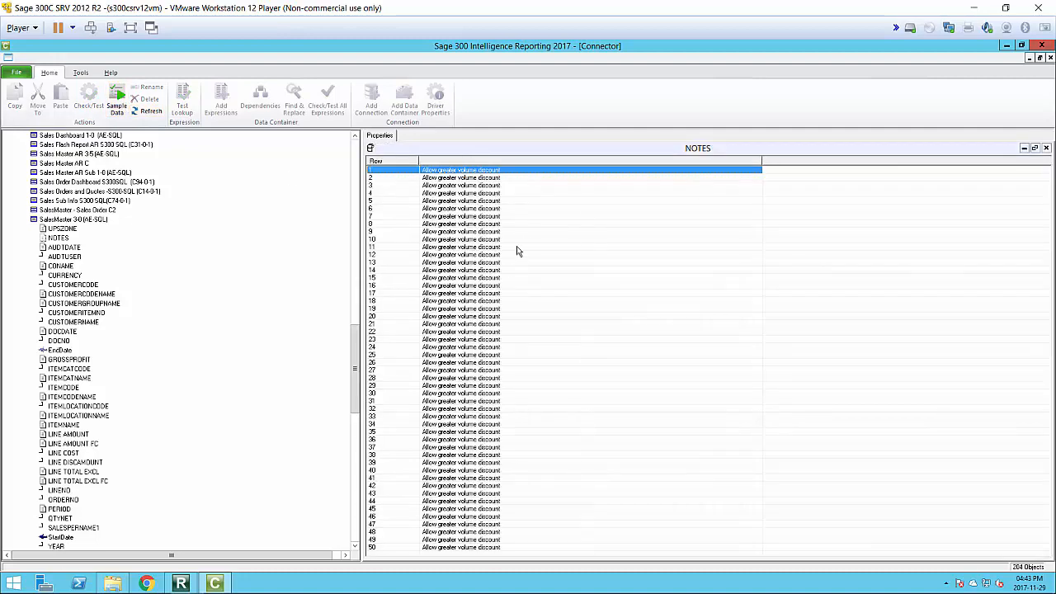
{"action": "left_click", "coordinate": [69, 229]}
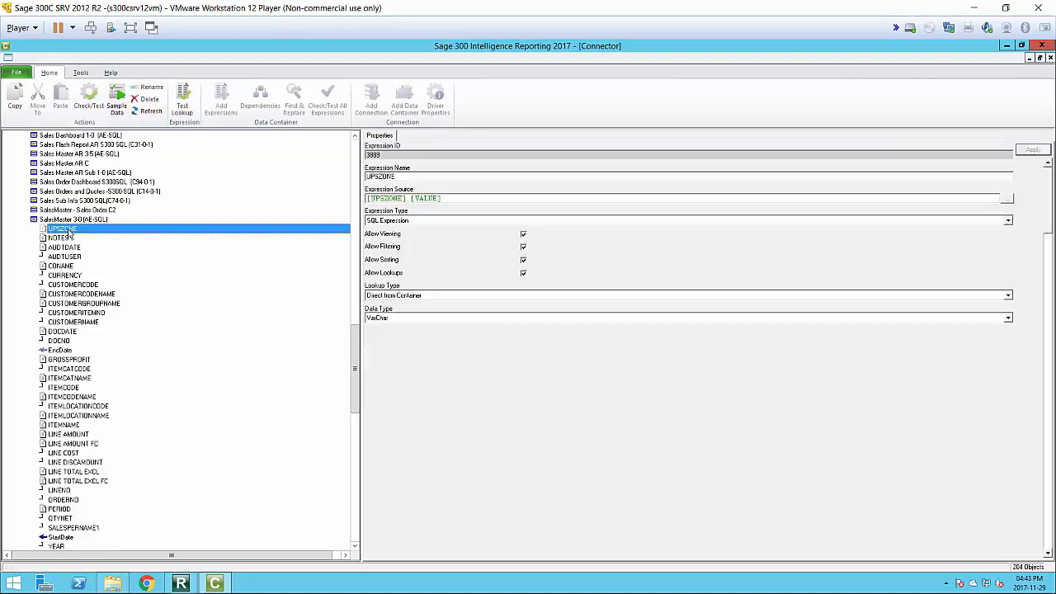
{"action": "left_click", "coordinate": [117, 106]}
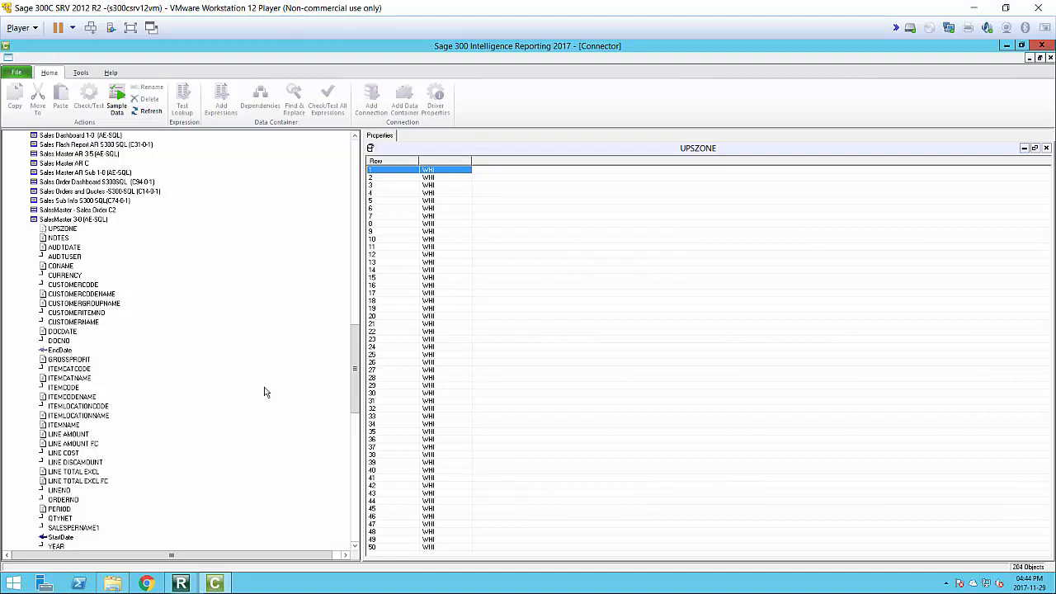
Switch to Report Manager and review the columns, filters and parameters of the Sales Master Optional fields report
{"action": "left_click", "coordinate": [184, 583]}
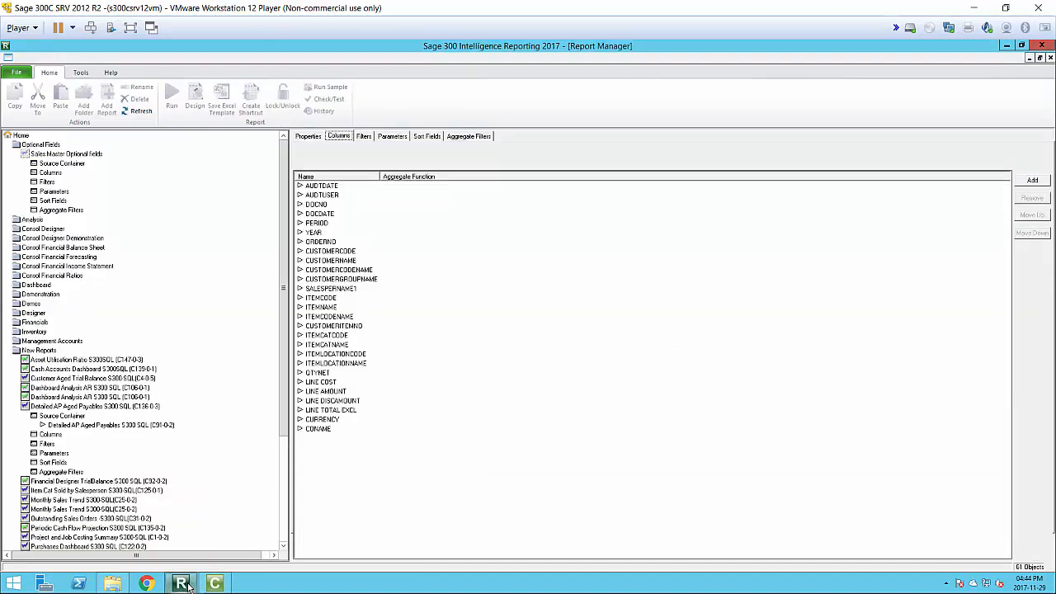
{"action": "left_click", "coordinate": [54, 154]}
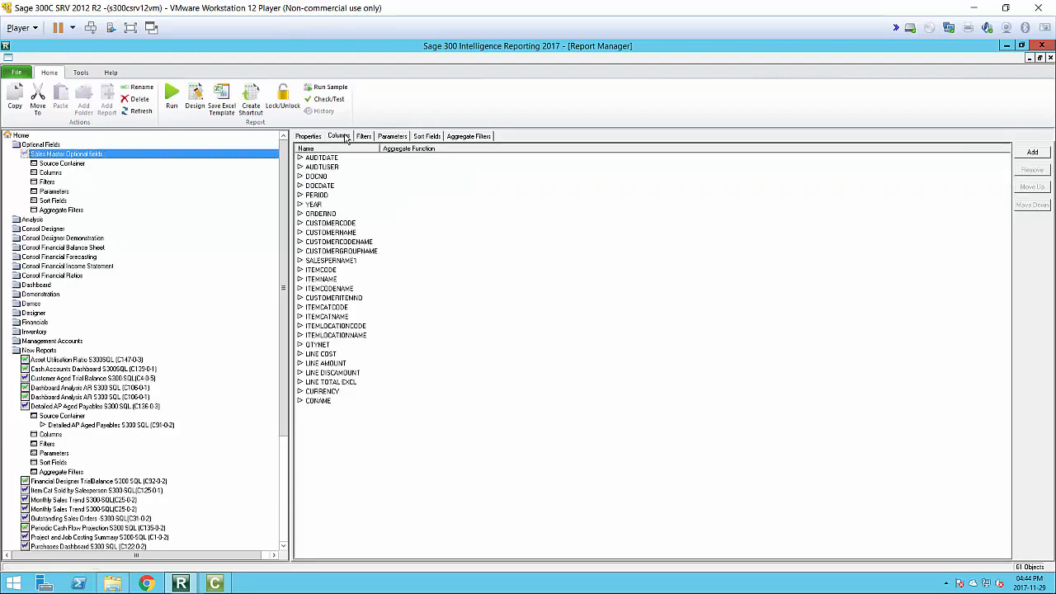
{"action": "left_click", "coordinate": [364, 138]}
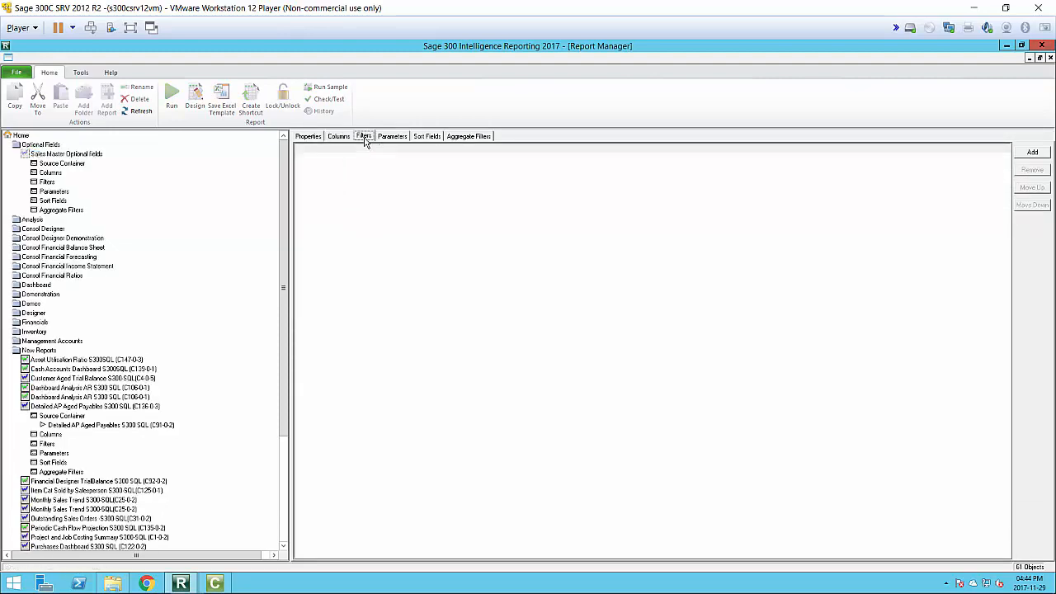
{"action": "left_click", "coordinate": [392, 137]}
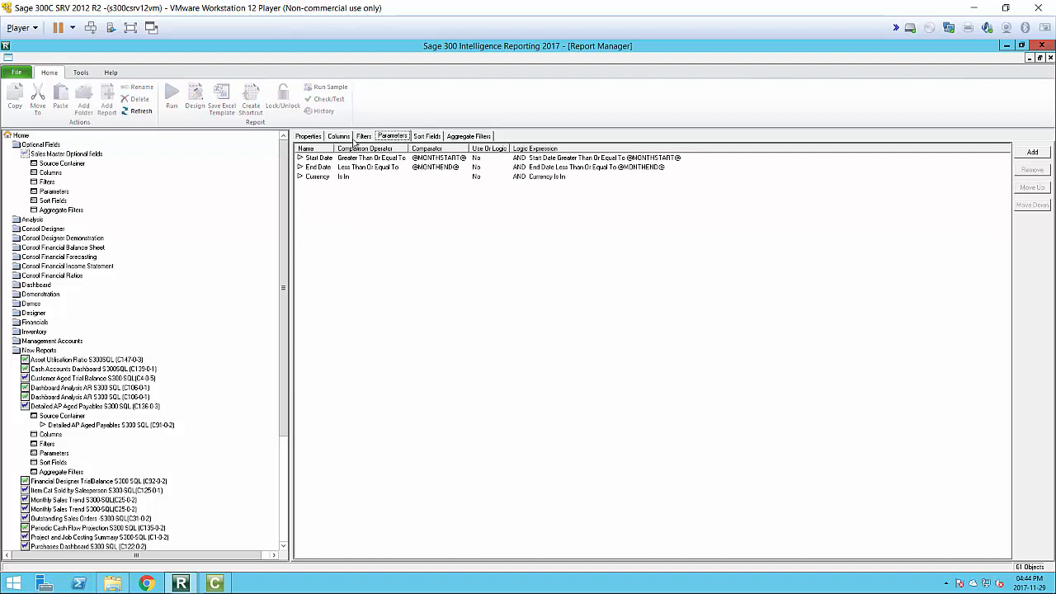
Add the NOTES and UPSZONE fields as columns of the Sales Master Optional fields report
{"action": "left_click", "coordinate": [345, 136]}
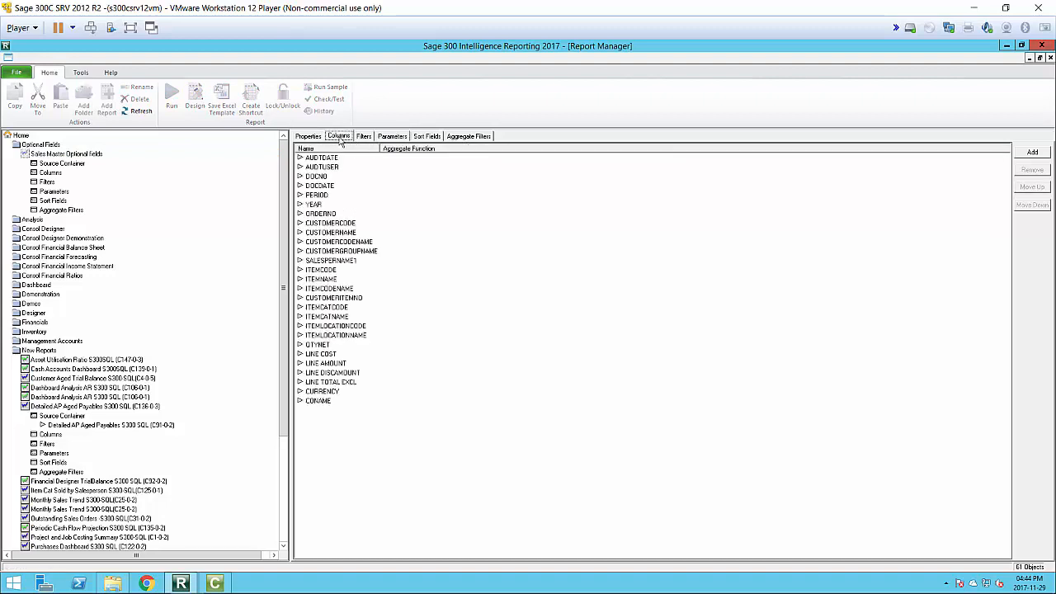
{"action": "left_click", "coordinate": [1032, 152]}
{"action": "left_click_drag", "start_coordinate": [290, 190], "coordinate": [291, 229]}
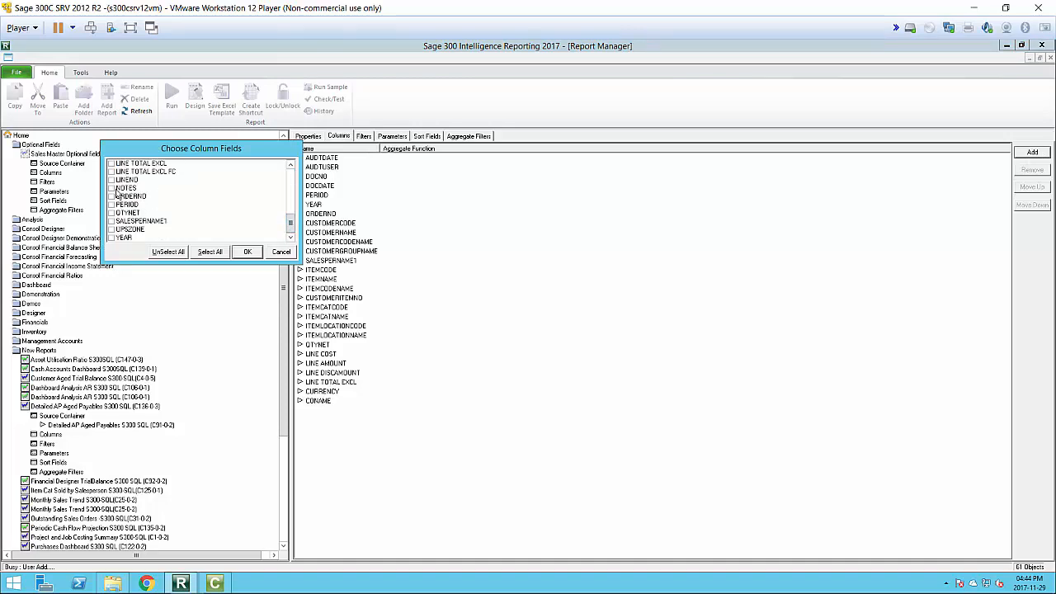
{"action": "left_click", "coordinate": [118, 189]}
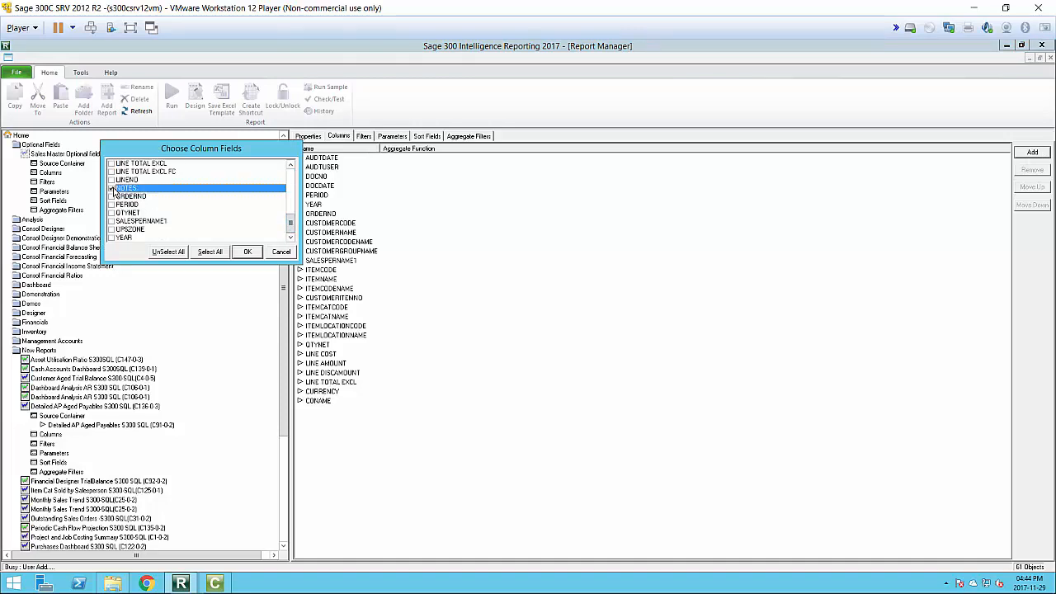
{"action": "left_click", "coordinate": [113, 229]}
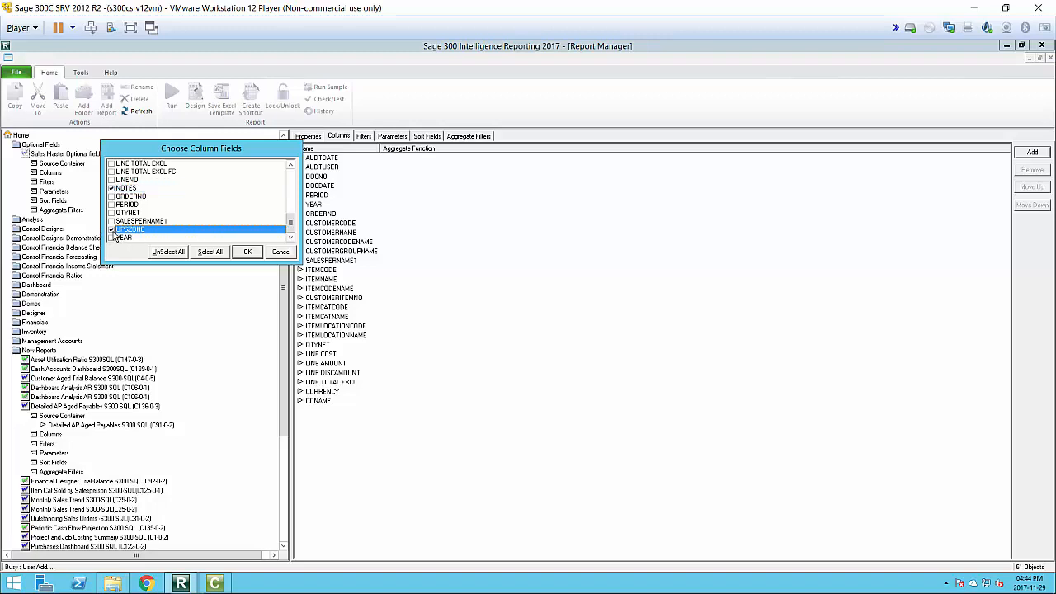
{"action": "left_click", "coordinate": [248, 251]}
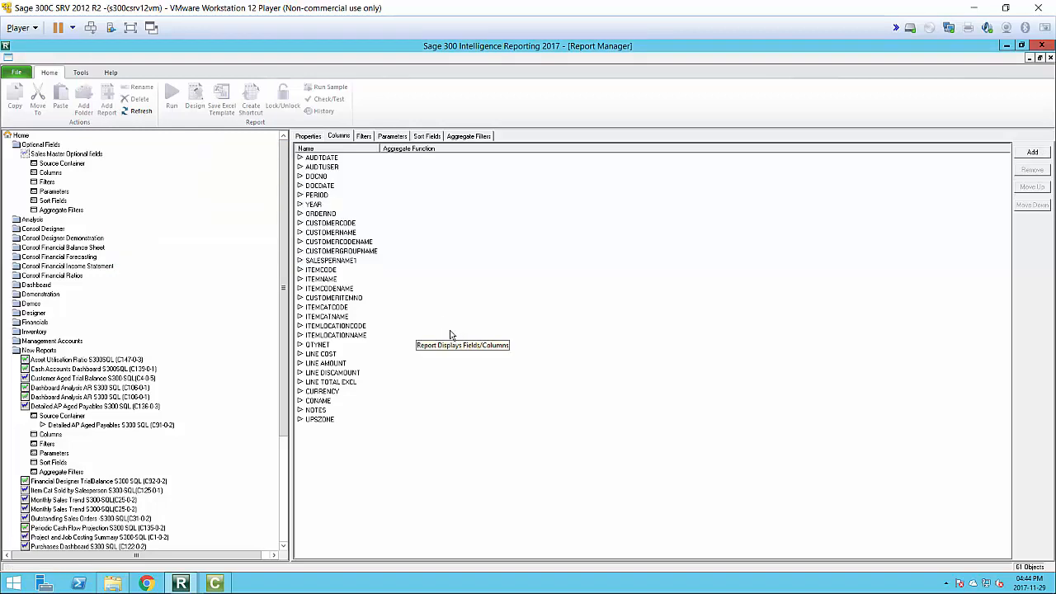
Run the Sales Master Optional fields report from 01 November 2000 to 30 November 2023 for currencies CAD, GBP, JPN and USD
{"action": "left_click", "coordinate": [64, 156]}
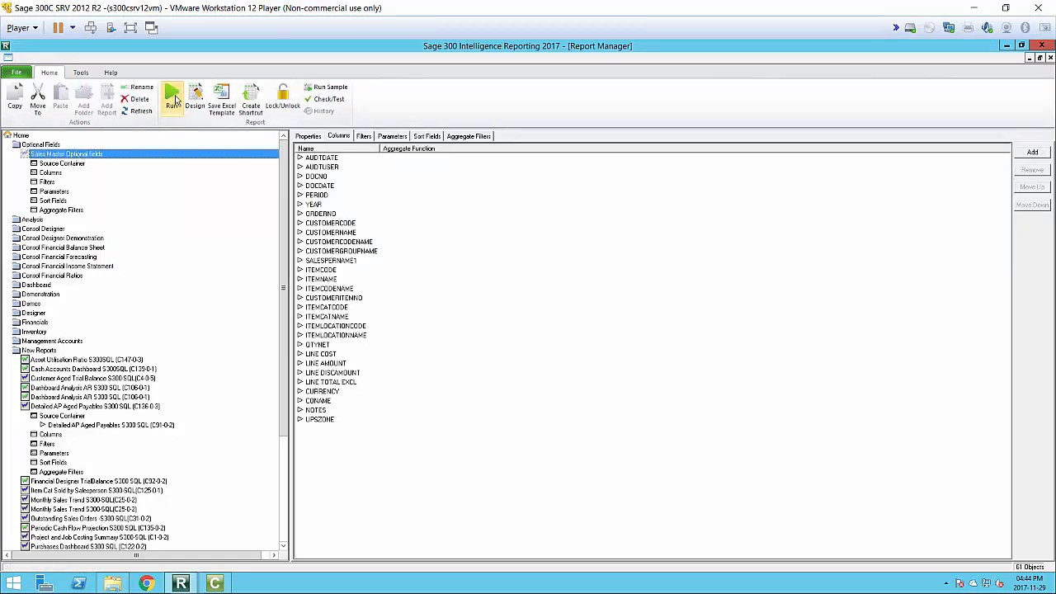
{"action": "left_click", "coordinate": [172, 98]}
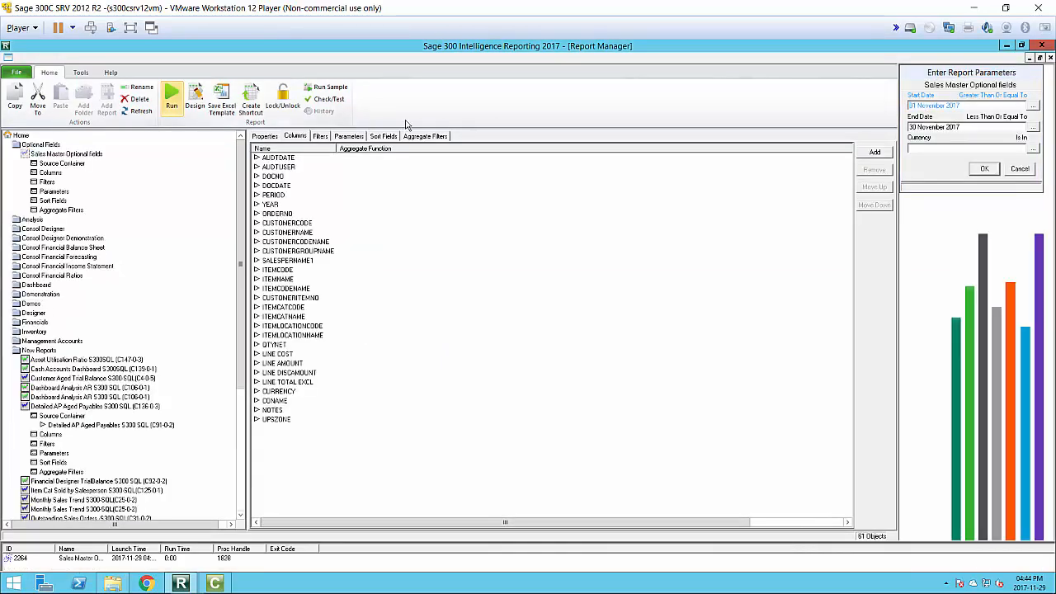
{"action": "double_click", "coordinate": [957, 105]}
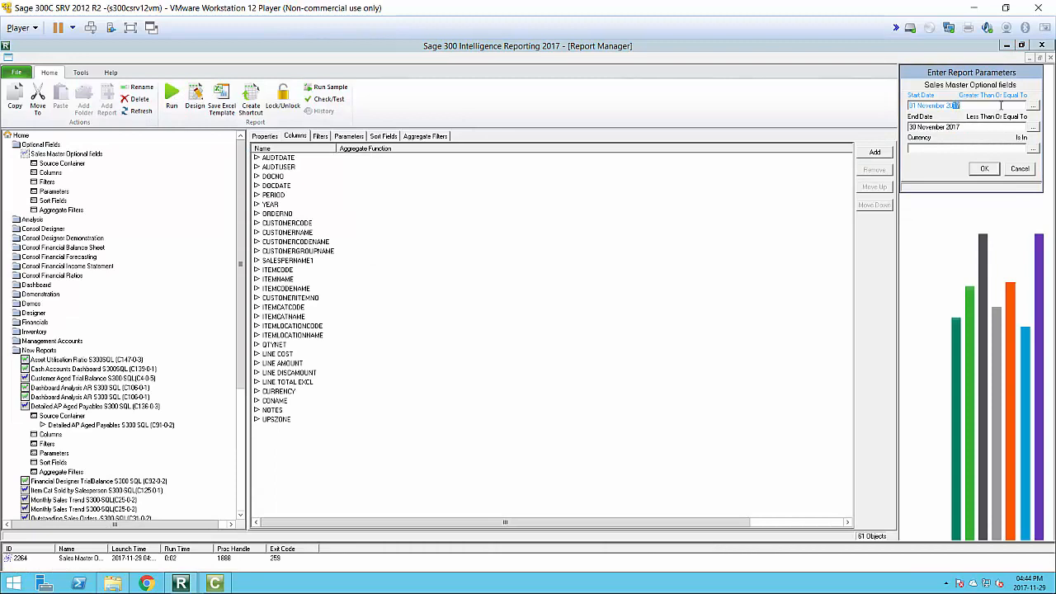
{"action": "left_click", "coordinate": [958, 128]}
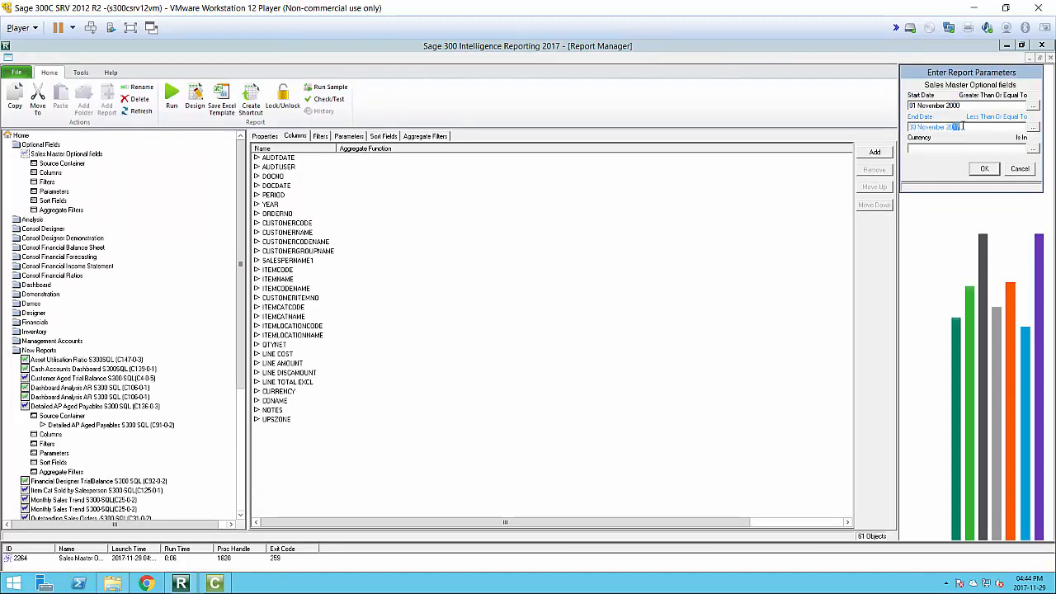
{"action": "type", "text": "23"}
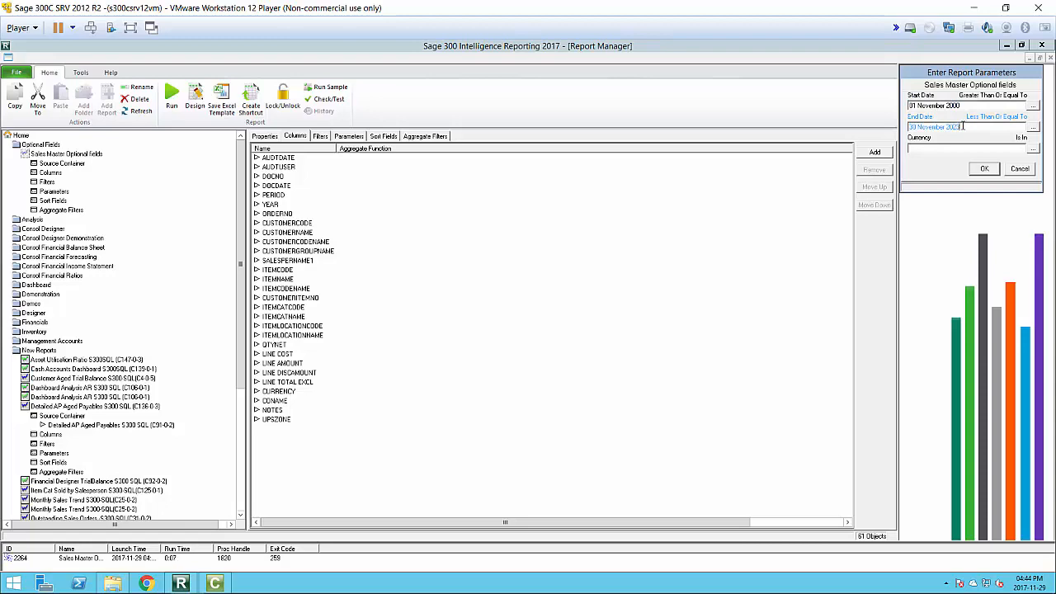
{"action": "left_click", "coordinate": [1033, 149]}
{"action": "left_click", "coordinate": [1017, 186]}
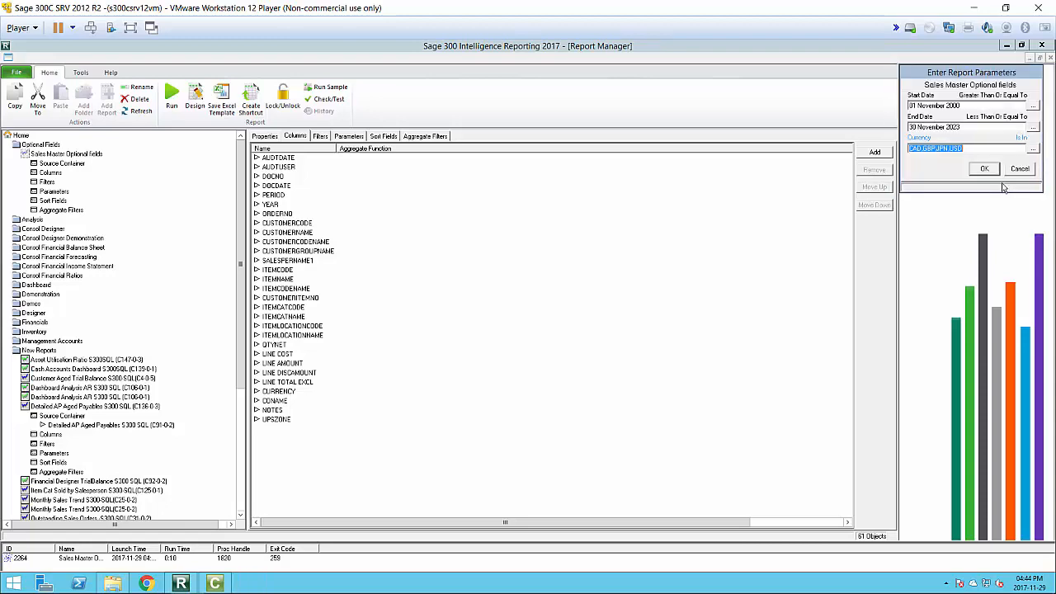
{"action": "left_click", "coordinate": [984, 172]}
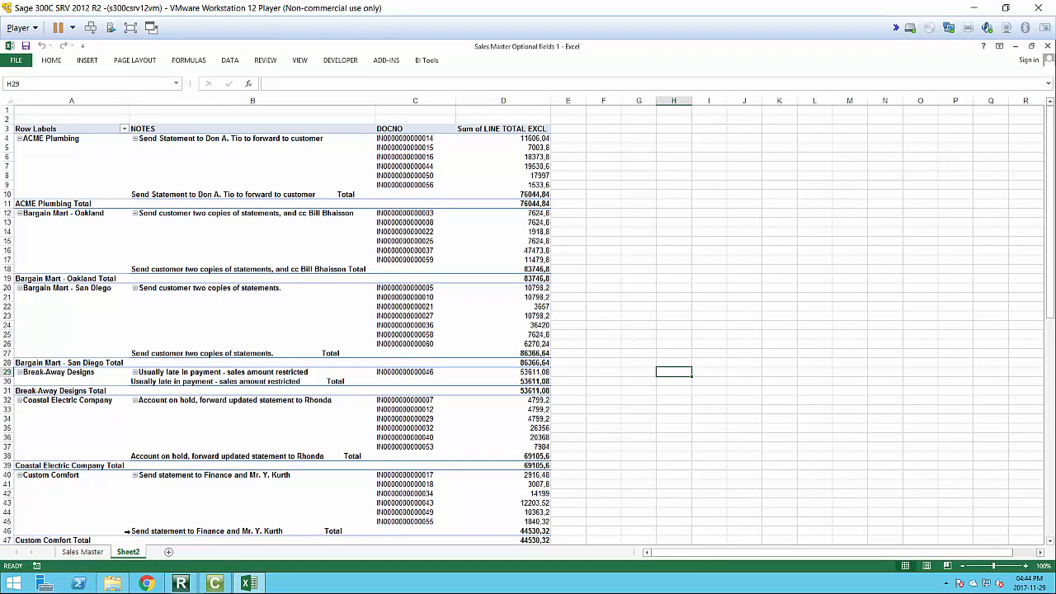
Unhide Sheet1 in the generated Sales Master Optional fields 1 workbook
{"action": "right_click", "coordinate": [124, 551]}
{"action": "left_click", "coordinate": [149, 532]}
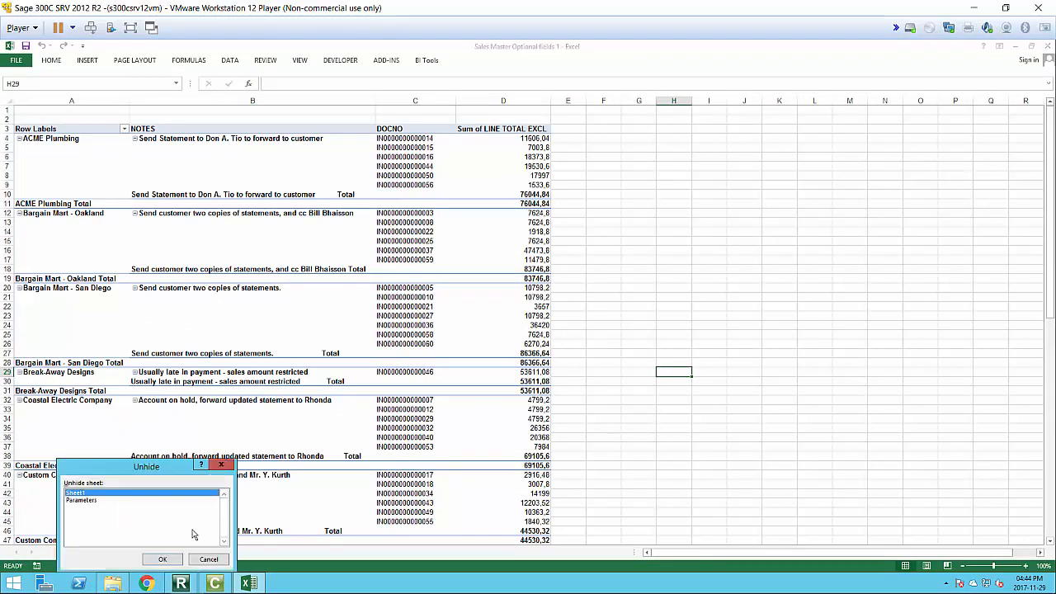
{"action": "left_click", "coordinate": [162, 560]}
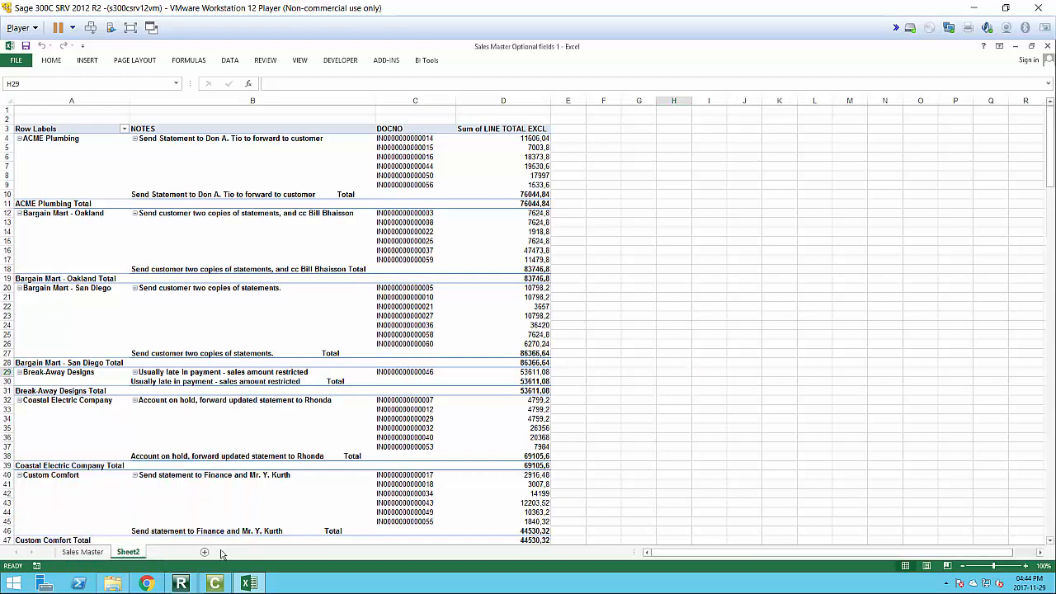
Examine the NOTES and UPSZONE columns of the raw data on Sheet1 across the customer rows
{"action": "left_click_drag", "start_coordinate": [934, 554], "coordinate": [1028, 555]}
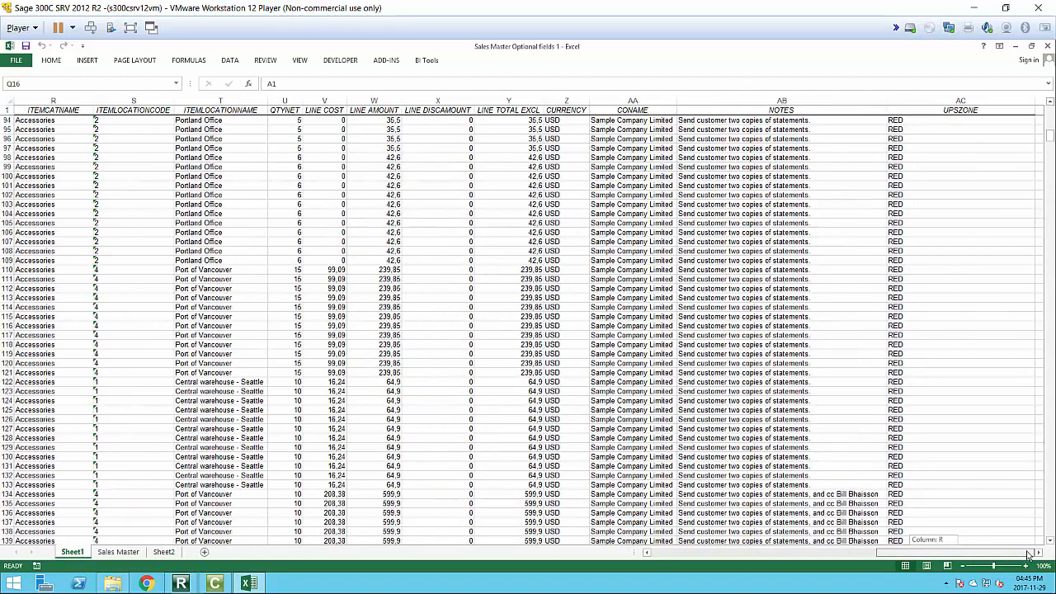
{"action": "left_click", "coordinate": [787, 101]}
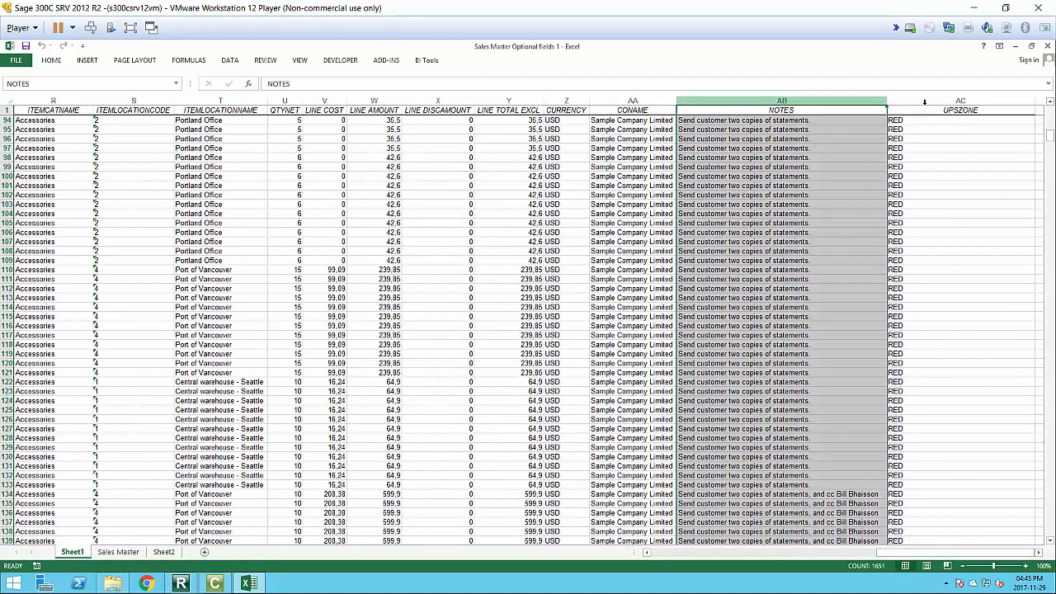
{"action": "left_click", "coordinate": [947, 101]}
{"action": "left_click", "coordinate": [928, 139]}
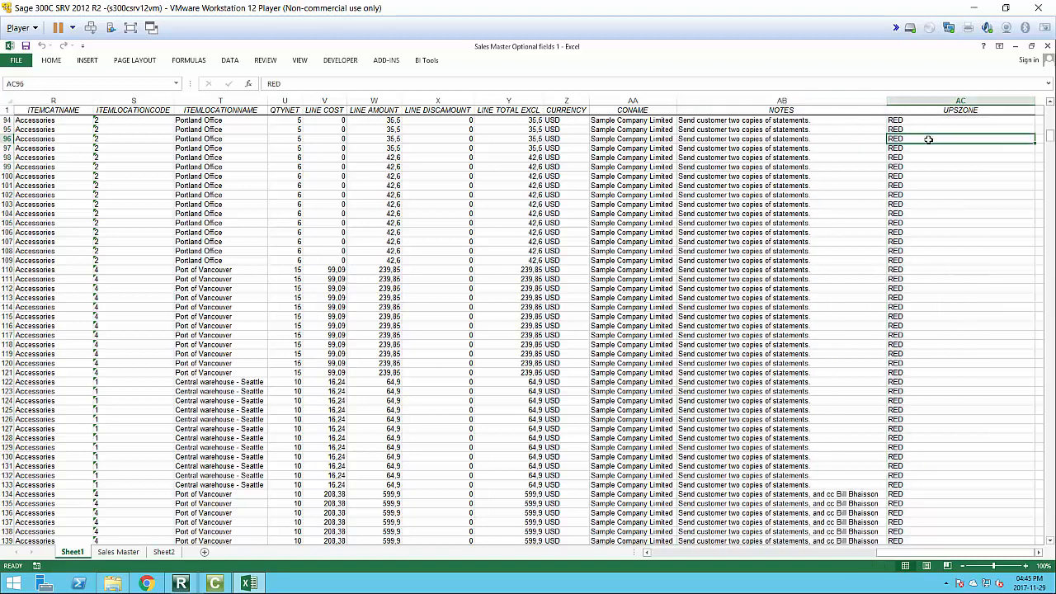
{"action": "left_click", "coordinate": [924, 128]}
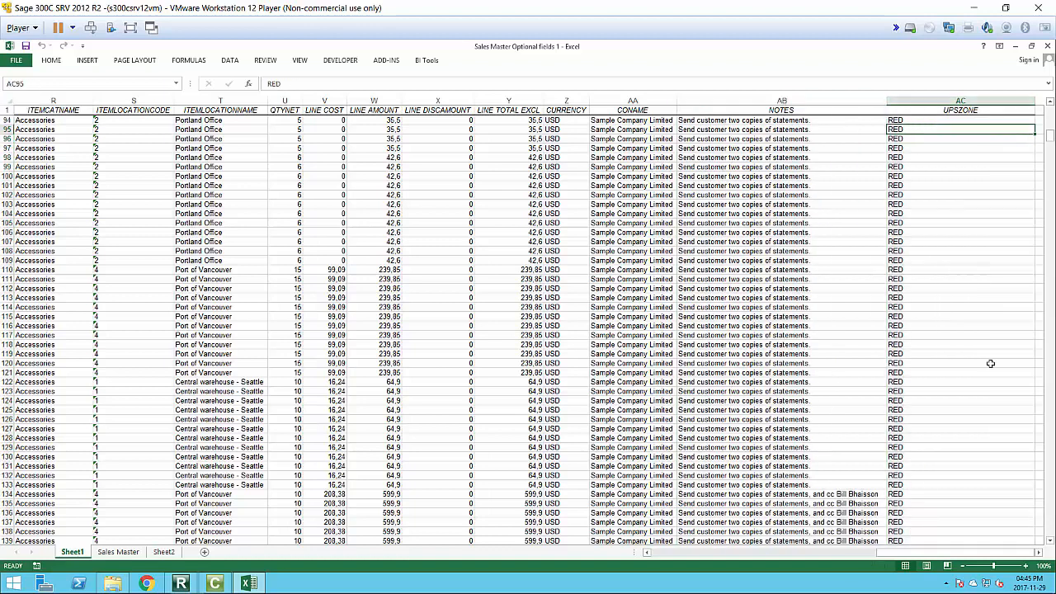
{"action": "scroll", "coordinate": [973, 424], "scroll_direction": "down", "scroll_amount": 20}
{"action": "scroll", "coordinate": [974, 437], "scroll_direction": "down", "scroll_amount": 20}
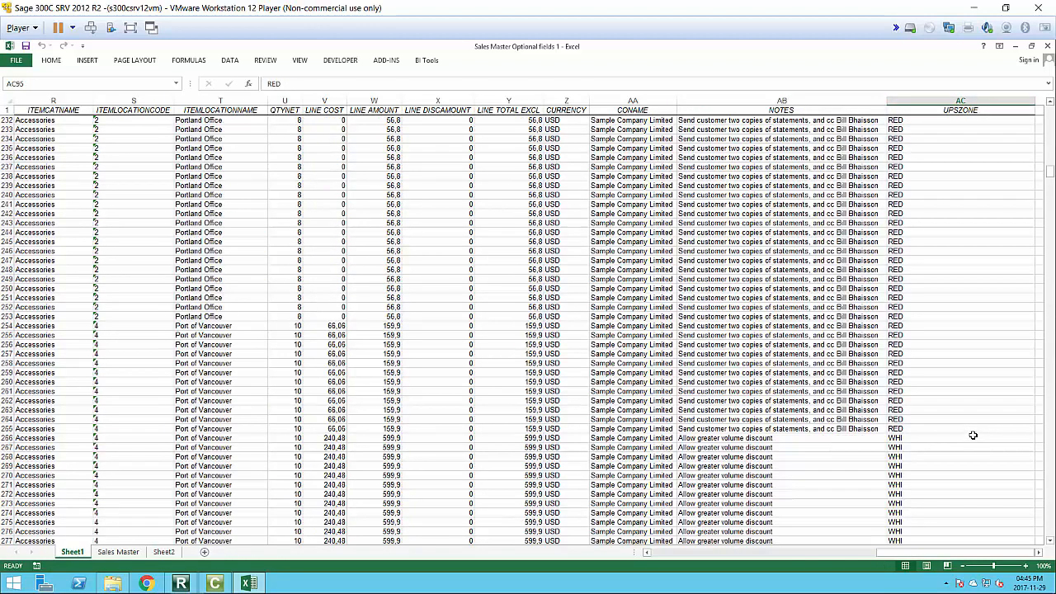
{"action": "scroll", "coordinate": [973, 435], "scroll_direction": "down", "scroll_amount": 7}
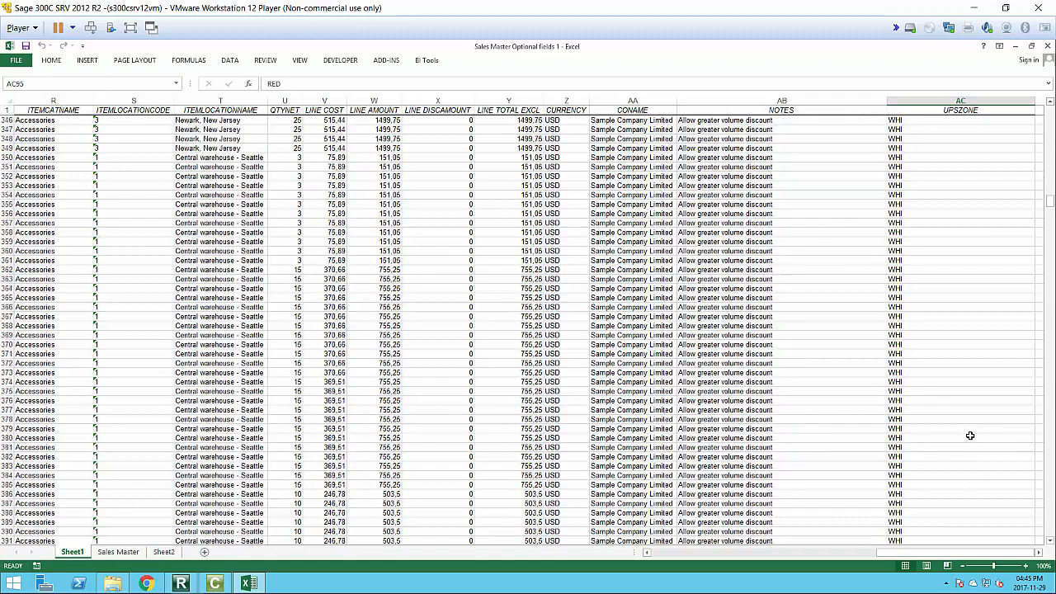
{"action": "scroll", "coordinate": [972, 435], "scroll_direction": "up", "scroll_amount": 20}
{"action": "scroll", "coordinate": [971, 435], "scroll_direction": "up", "scroll_amount": 20}
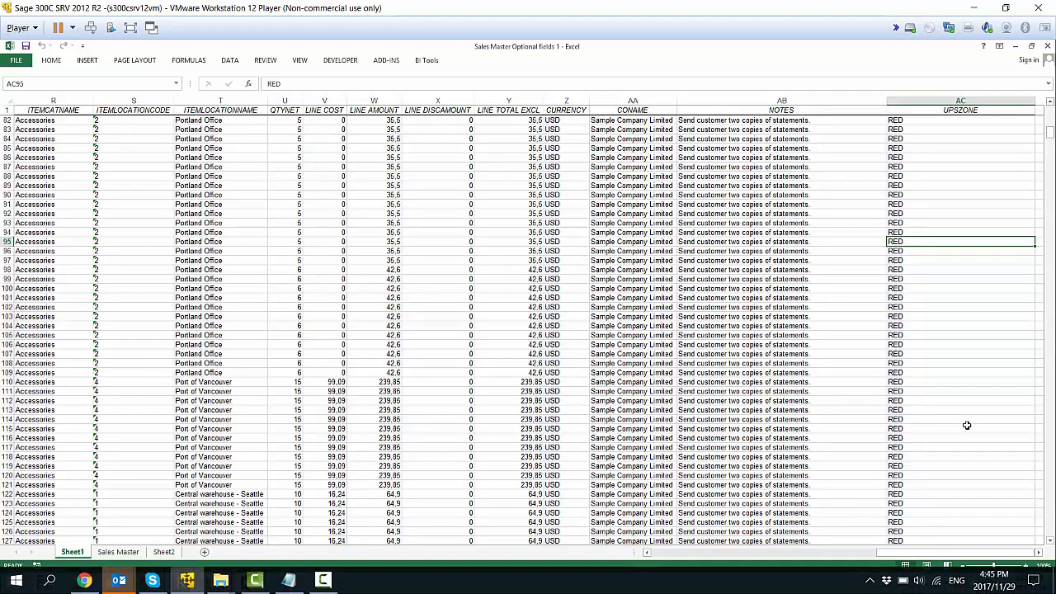
{"action": "left_click", "coordinate": [433, 570]}
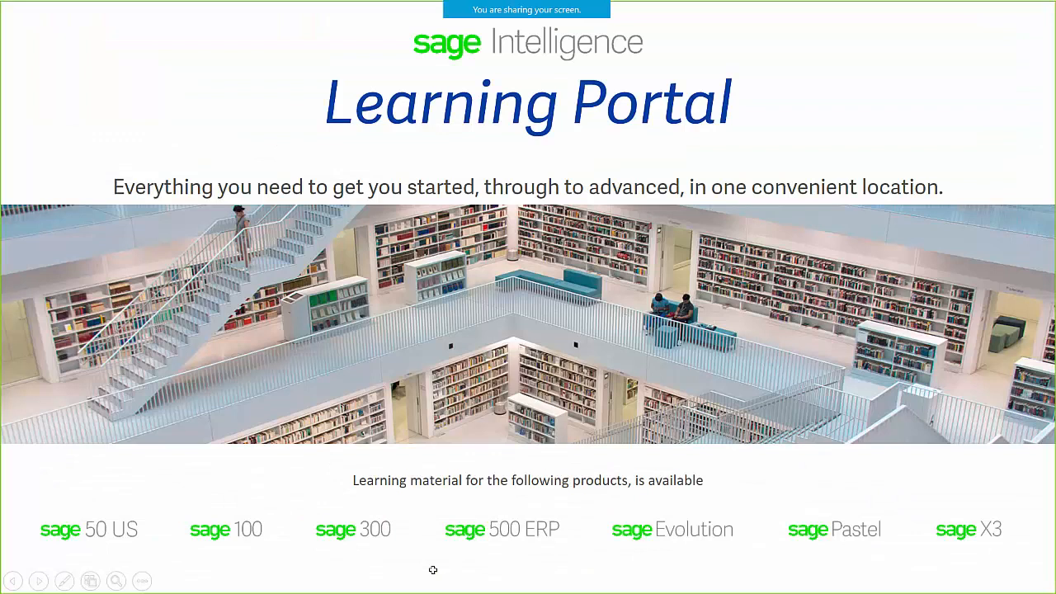